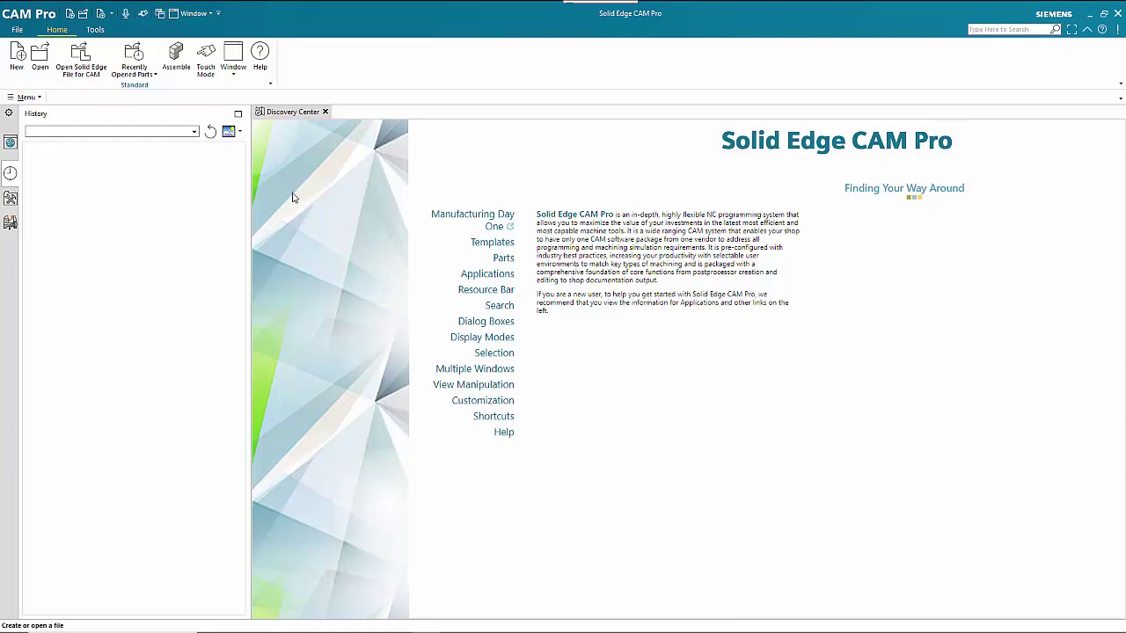
Start a new manufacturing file, filter the templates to Reference Existing Part, and choose Prismatic Turning and MillTurn in inches.
{"action": "left_click", "coordinate": [20, 63]}
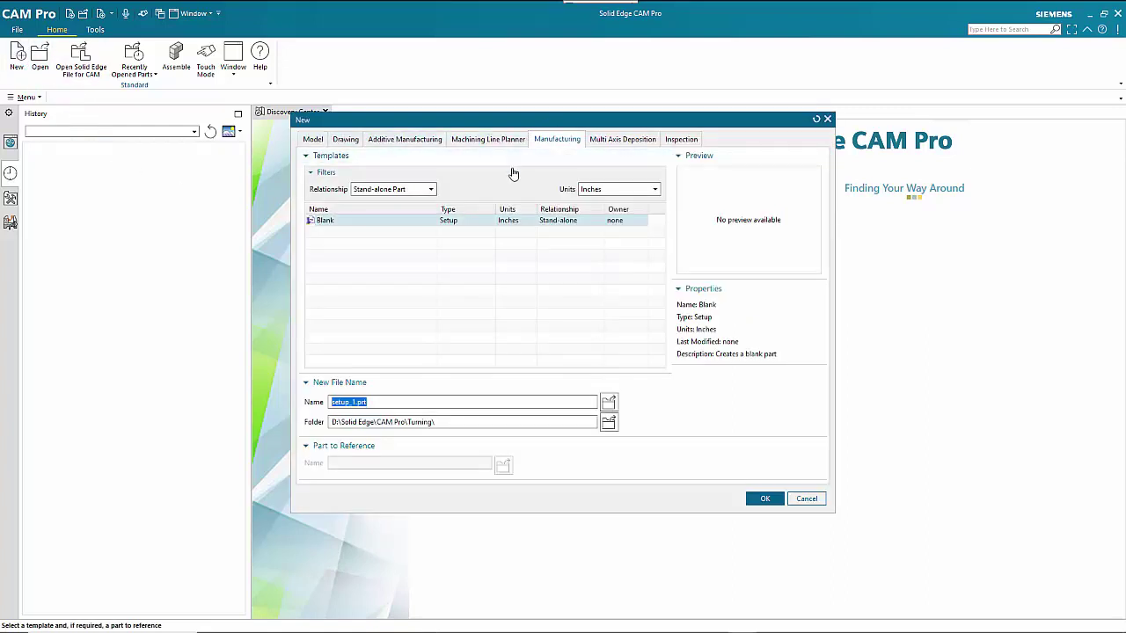
{"action": "left_click", "coordinate": [426, 190]}
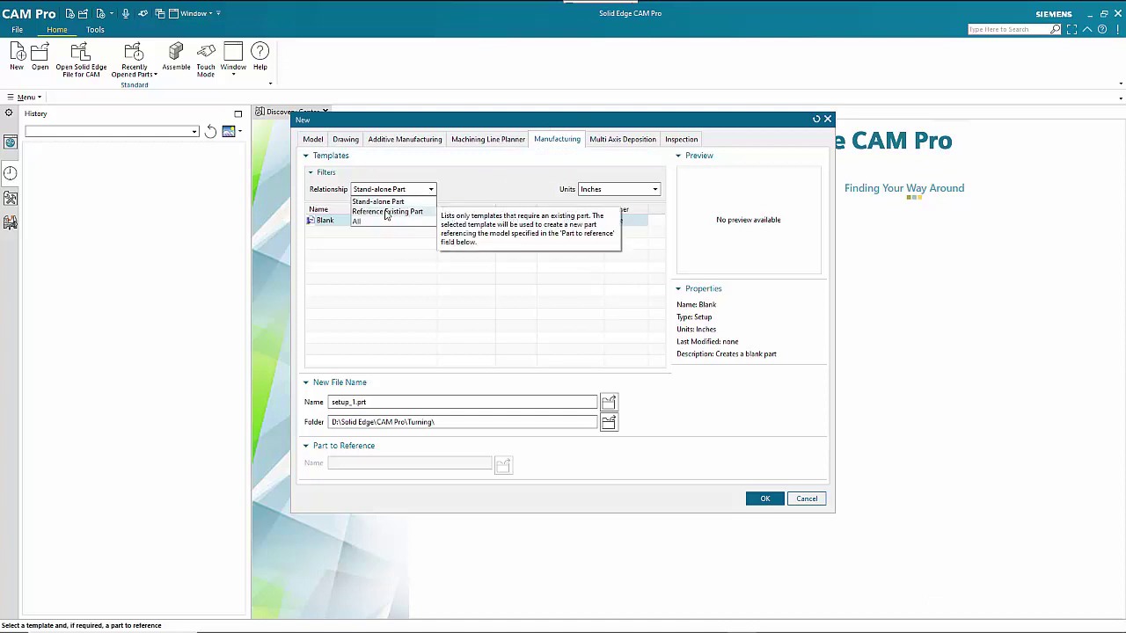
{"action": "left_click", "coordinate": [385, 214]}
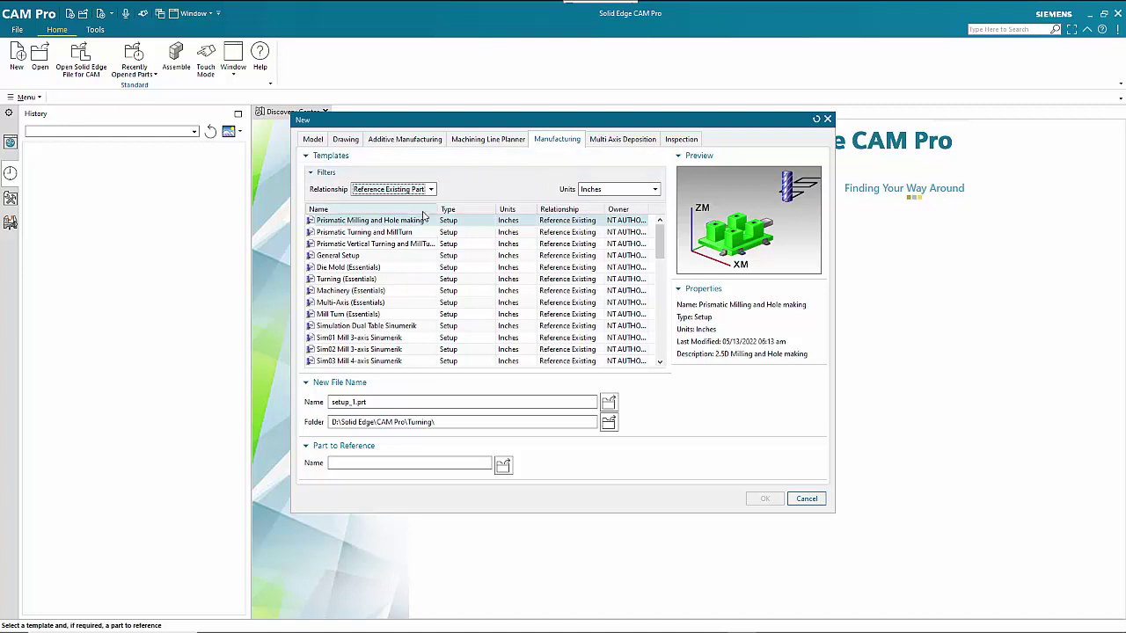
{"action": "left_click", "coordinate": [368, 233]}
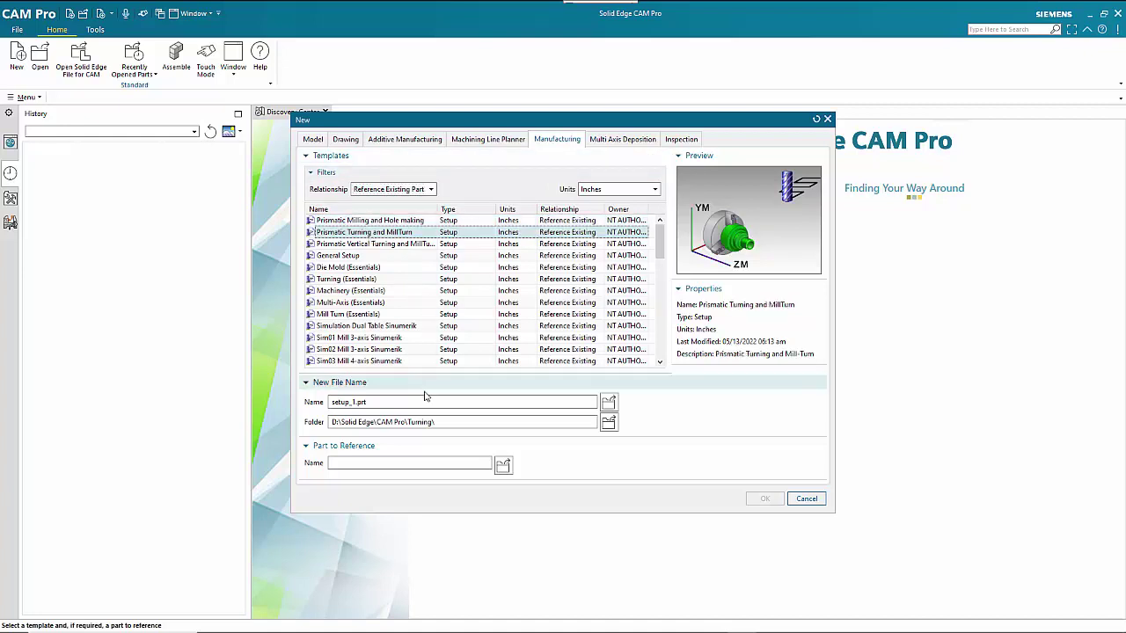
Reference bushing_and_chuck_mfg_asm.prt from the Turning folder as the source part and create the setup file.
{"action": "left_click", "coordinate": [502, 467]}
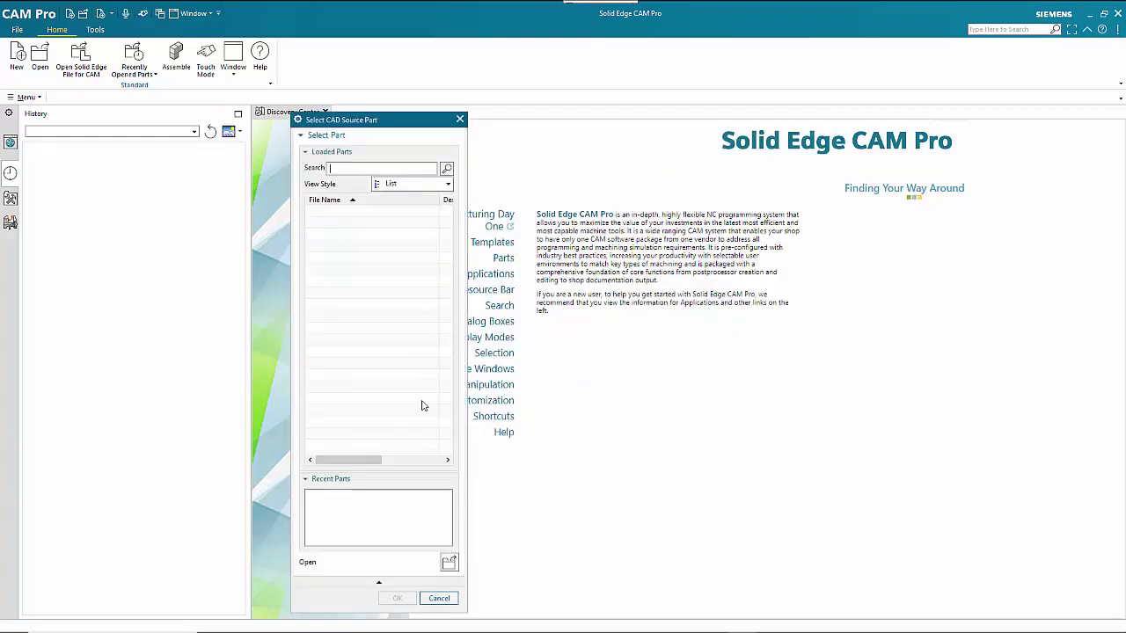
{"action": "left_click", "coordinate": [449, 562]}
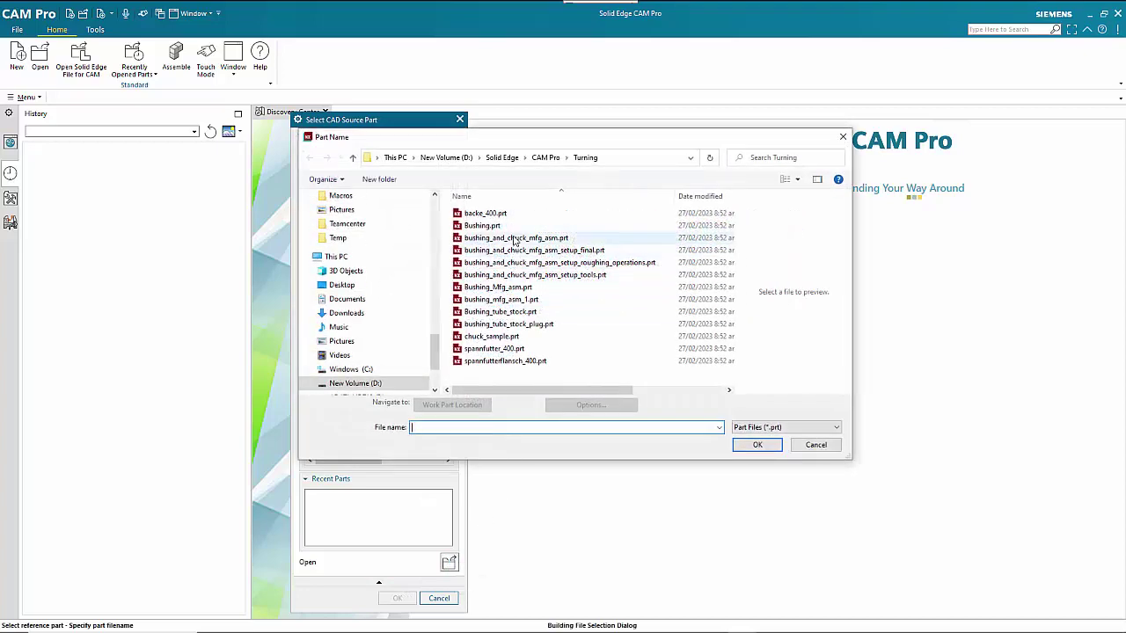
{"action": "left_click", "coordinate": [514, 238]}
{"action": "left_click", "coordinate": [758, 445]}
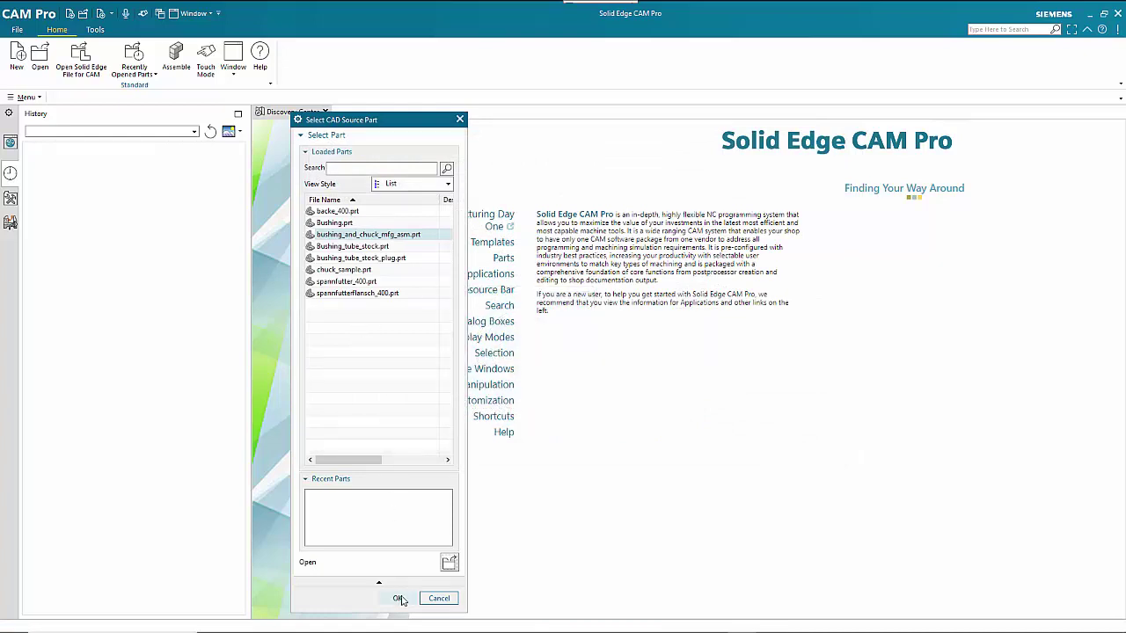
{"action": "left_click", "coordinate": [399, 599]}
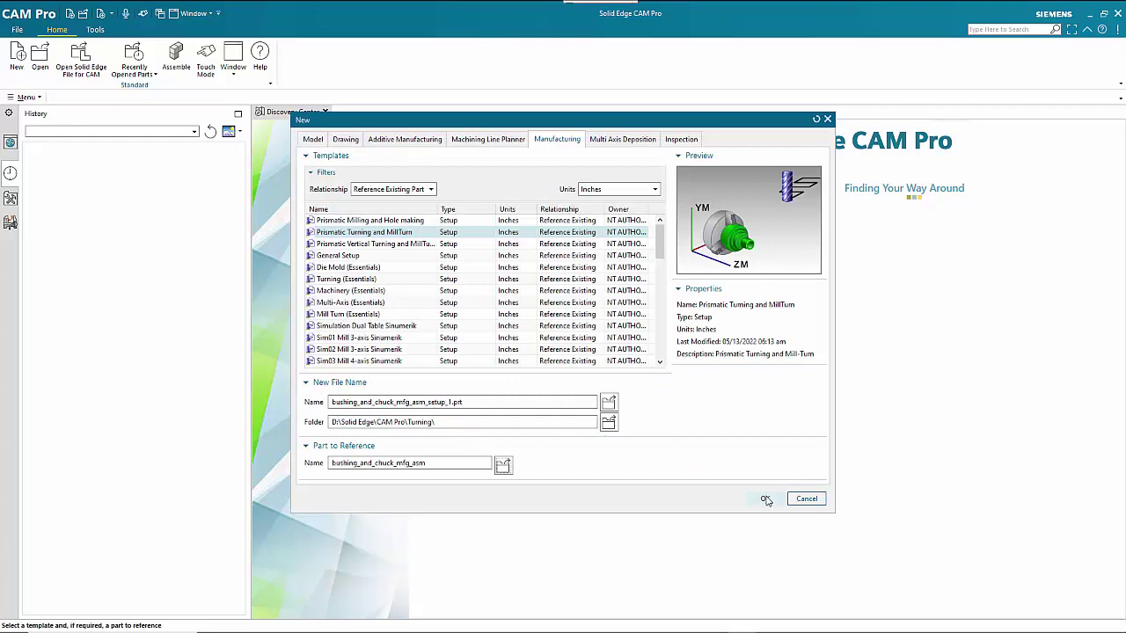
{"action": "left_click", "coordinate": [765, 499]}
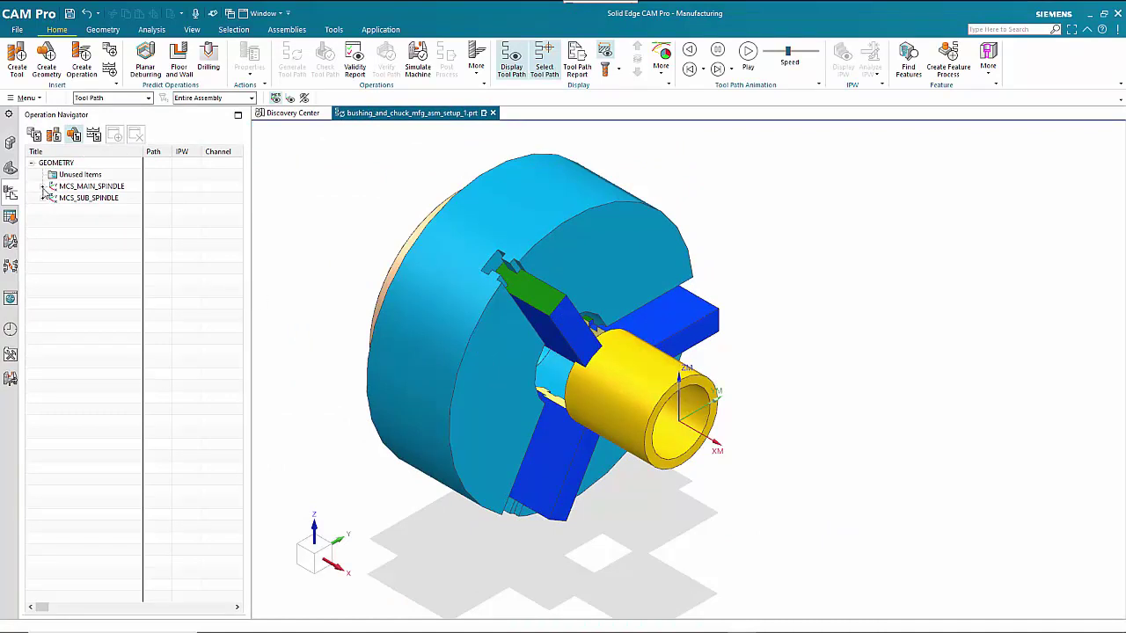
Expand the bushing and chuck assembly in the component tree and set the Bushing_tube_stock component's translucency to 50.
{"action": "left_click", "coordinate": [11, 144]}
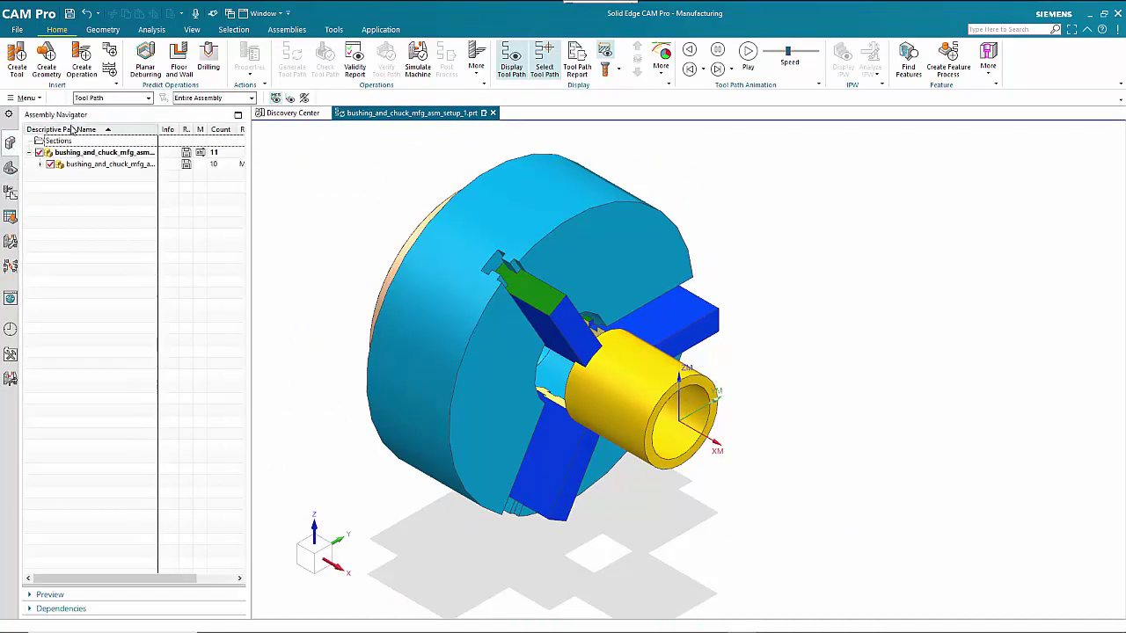
{"action": "left_click", "coordinate": [40, 164]}
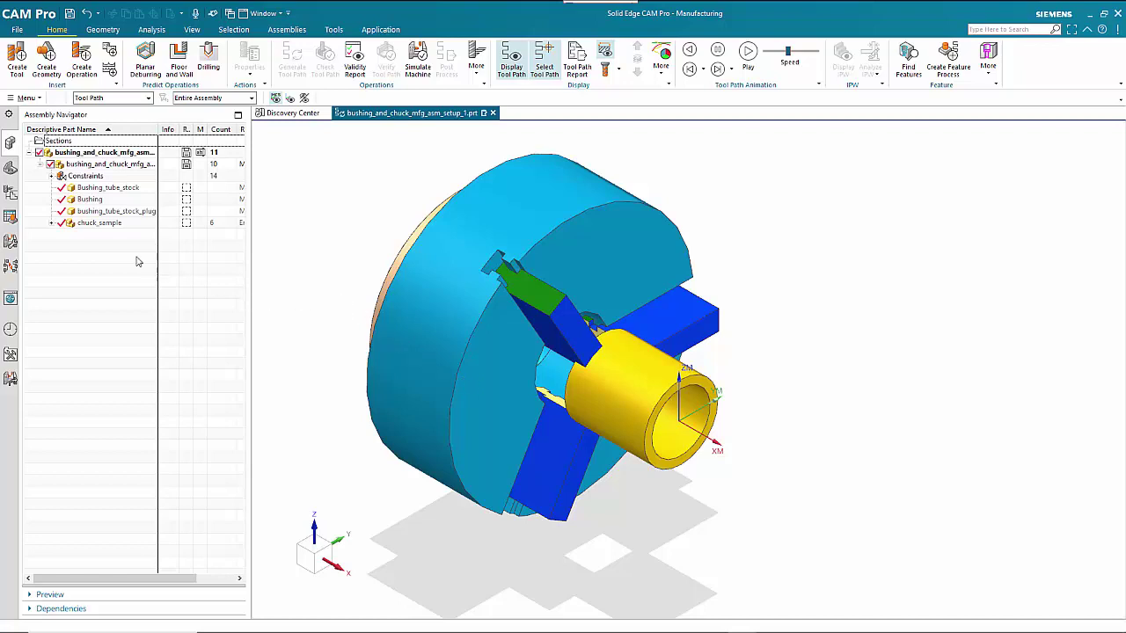
{"action": "left_click", "coordinate": [117, 189]}
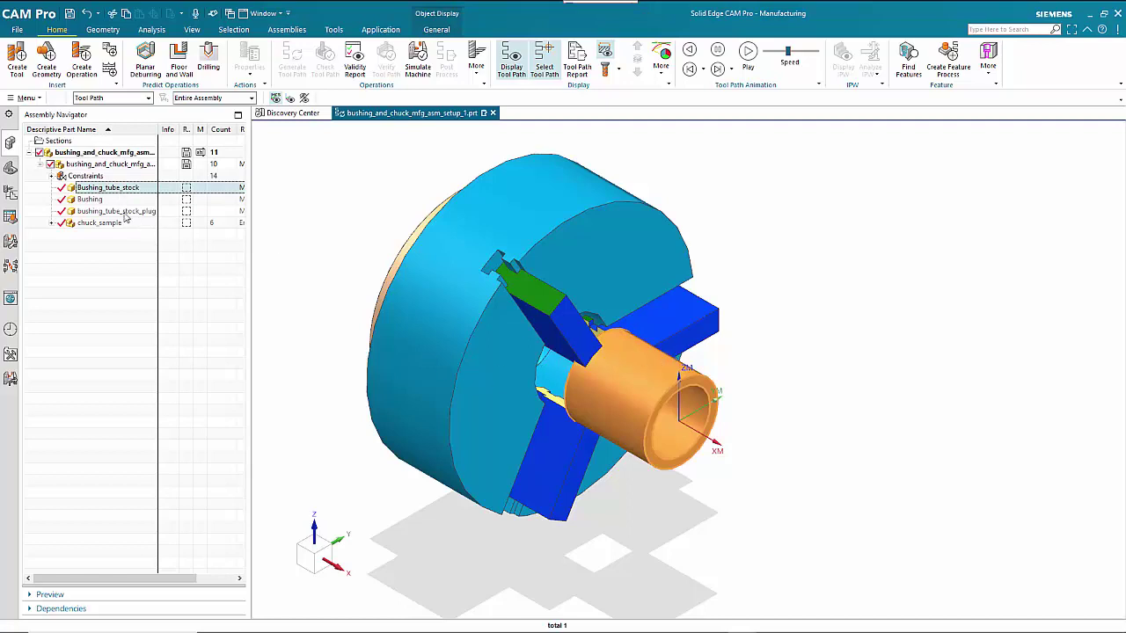
{"action": "left_click", "coordinate": [99, 201]}
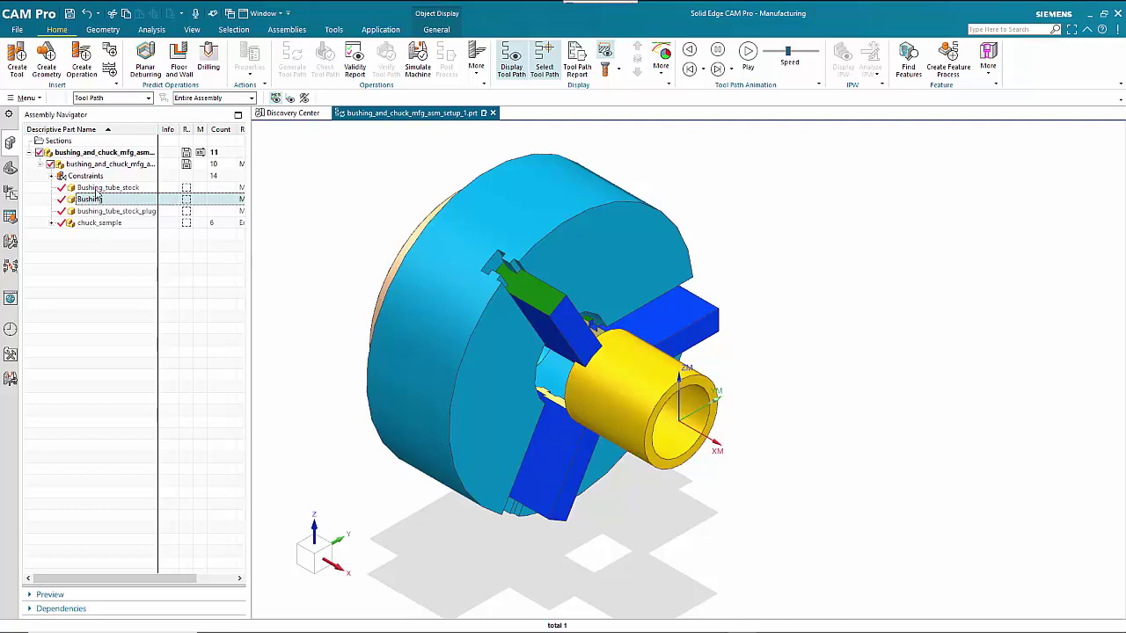
{"action": "left_click", "coordinate": [97, 189]}
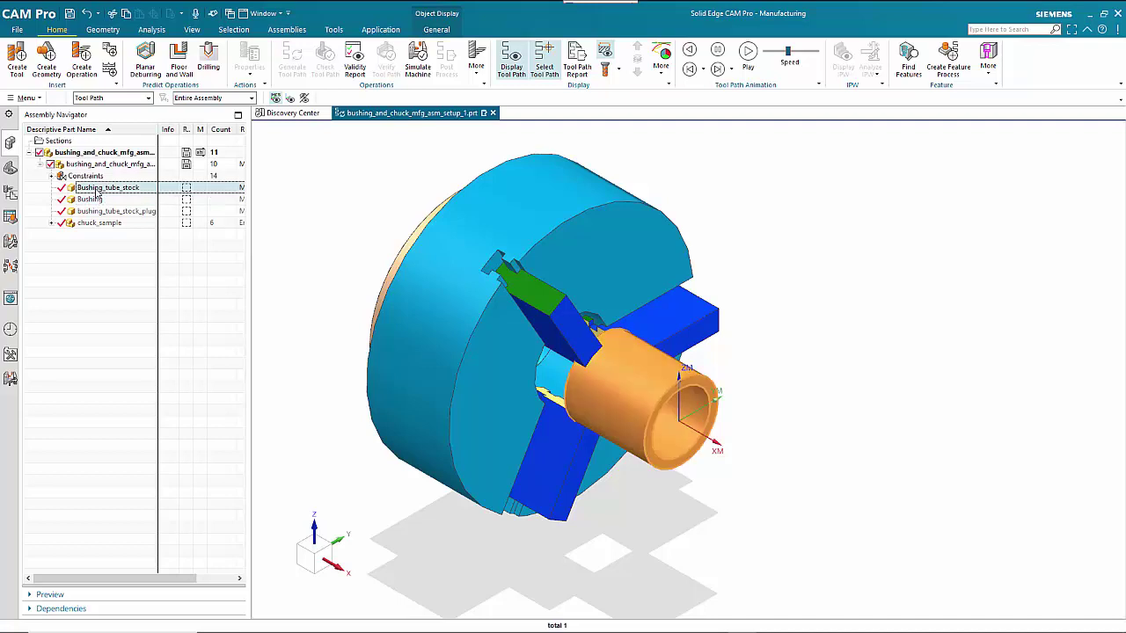
{"action": "right_click", "coordinate": [96, 191]}
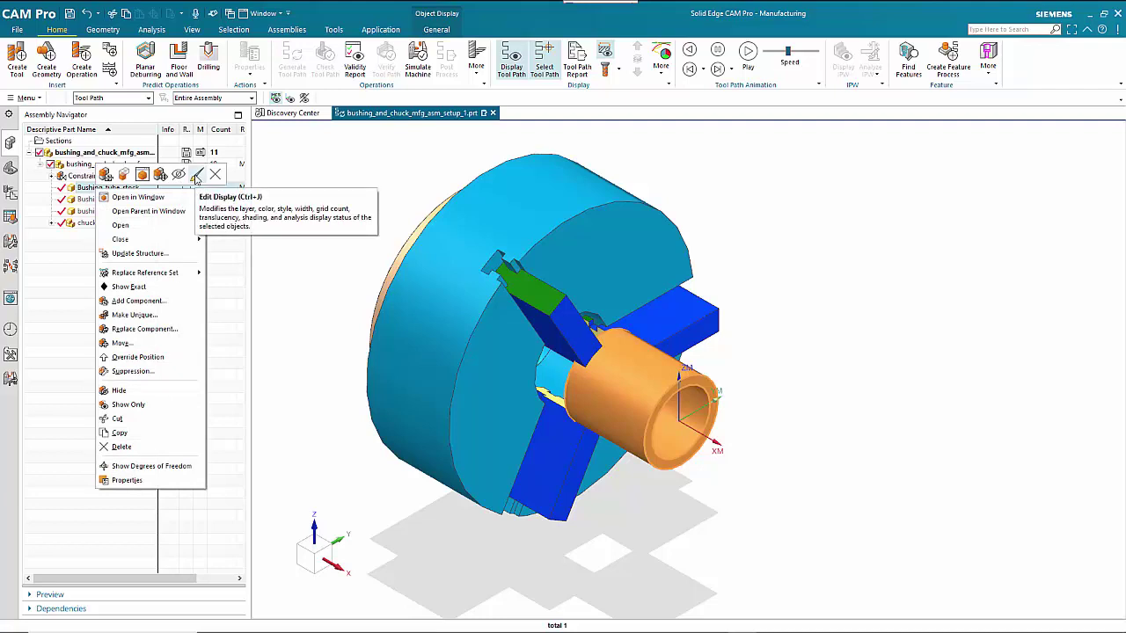
{"action": "left_click", "coordinate": [196, 177]}
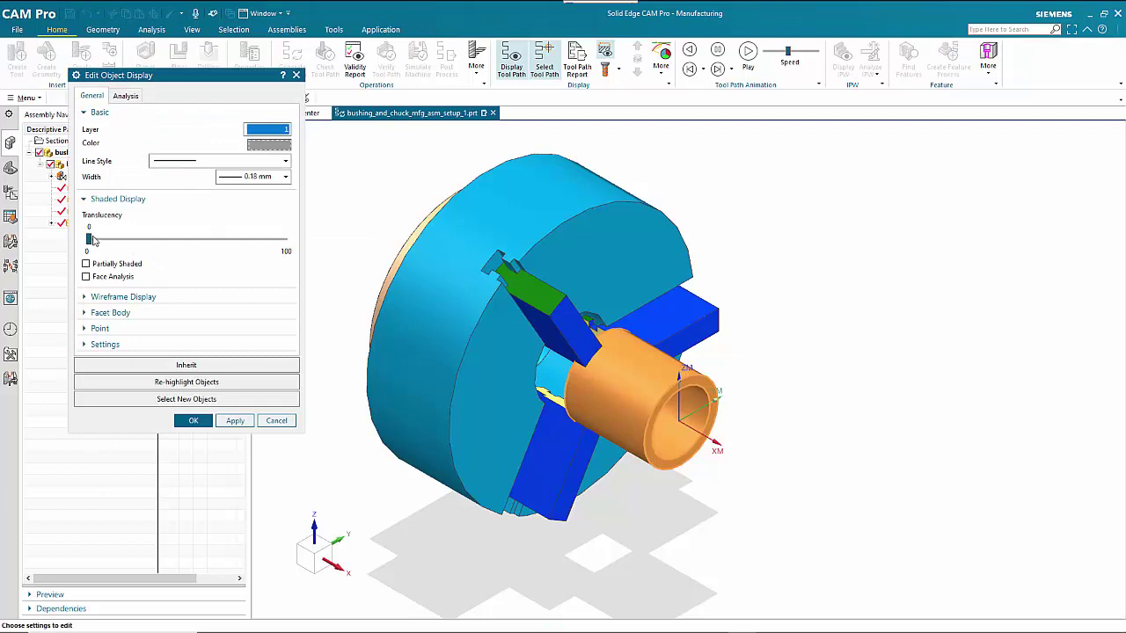
{"action": "left_click_drag", "start_coordinate": [94, 241], "coordinate": [190, 245]}
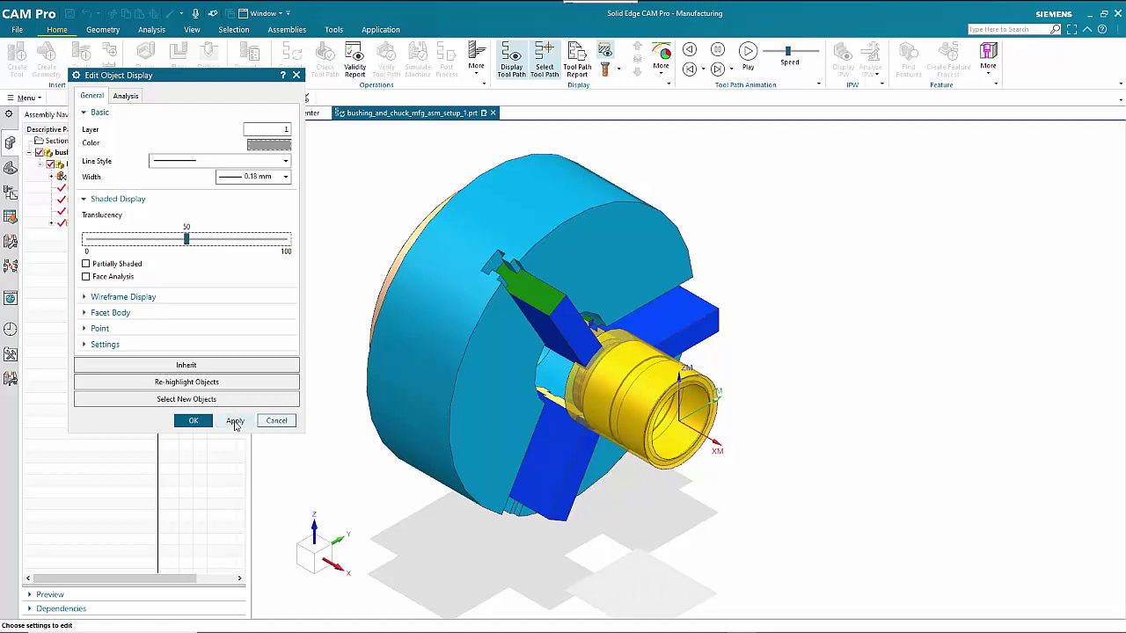
{"action": "left_click", "coordinate": [195, 421]}
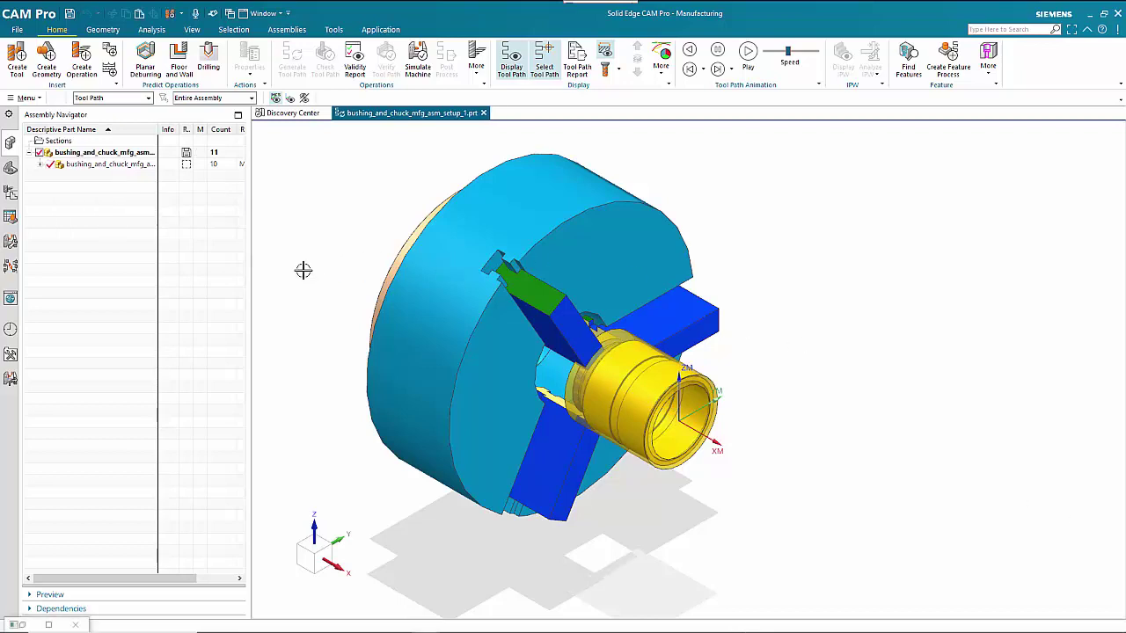
Insert an OD_80_L turning tool named OD_80_L_0.032 into STATION_01 of the turret.
{"action": "left_click", "coordinate": [10, 193]}
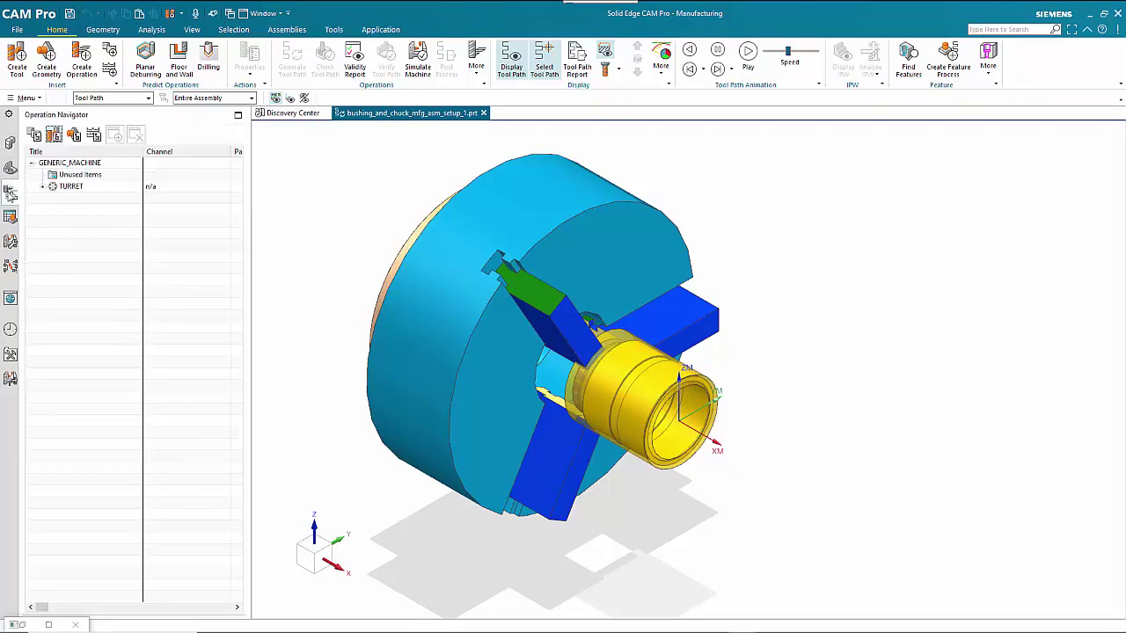
{"action": "left_click", "coordinate": [43, 187]}
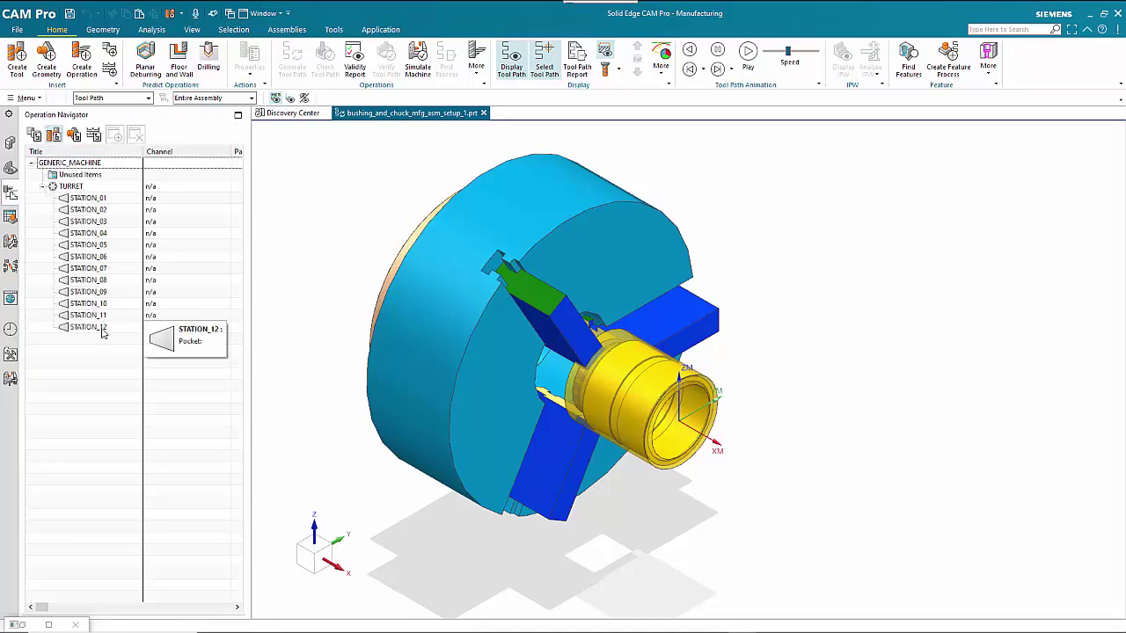
{"action": "left_click", "coordinate": [79, 201]}
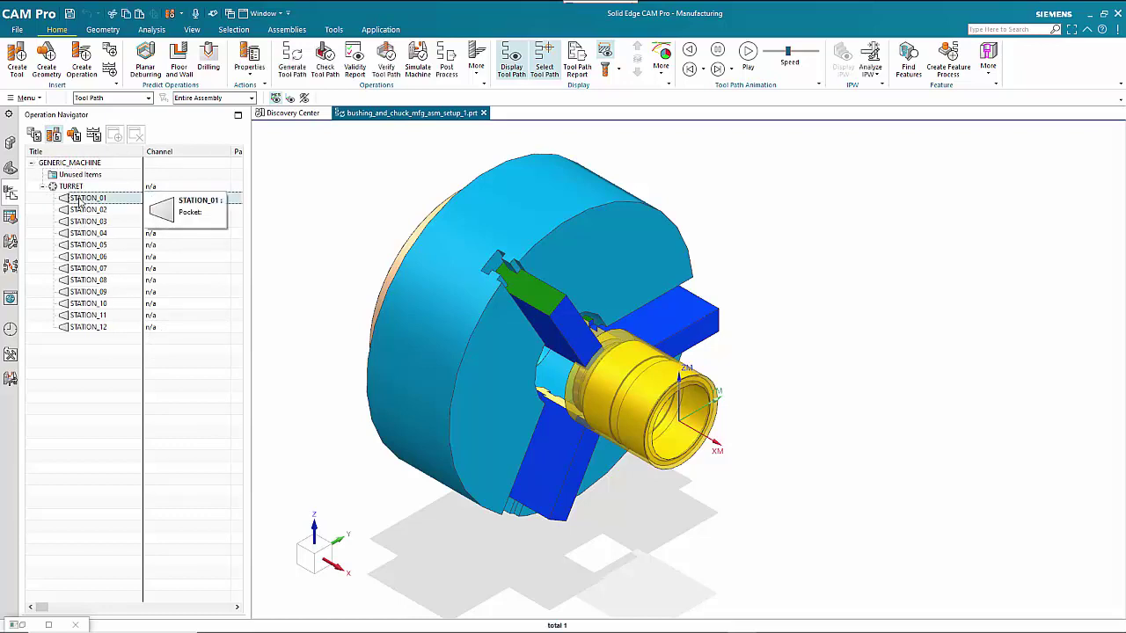
{"action": "right_click", "coordinate": [79, 200]}
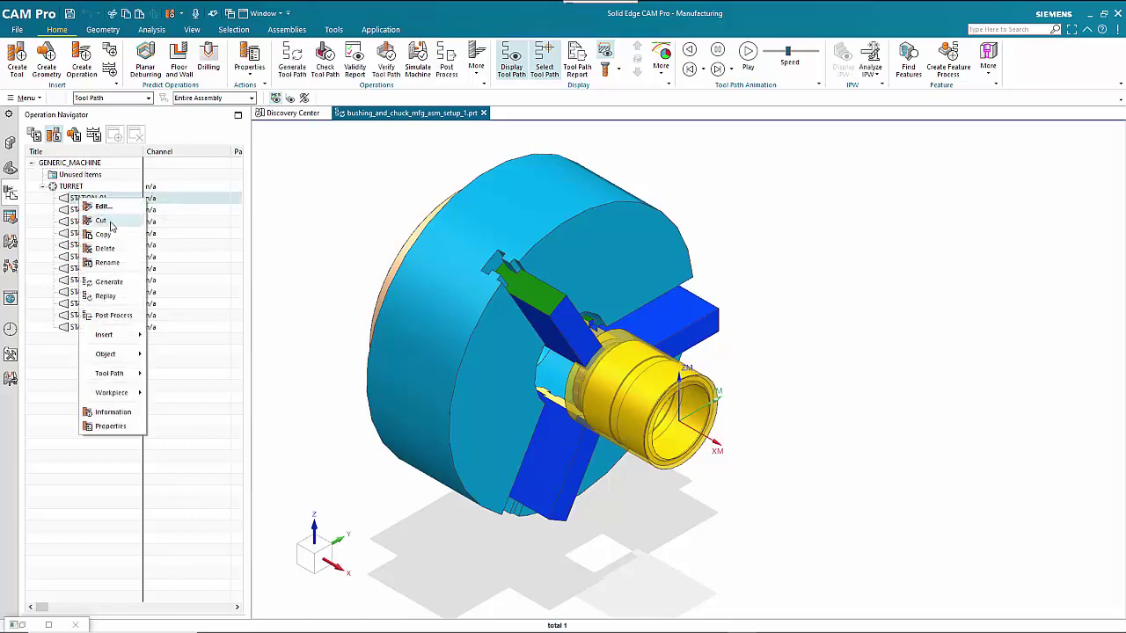
{"action": "mouse_move", "coordinate": [125, 339]}
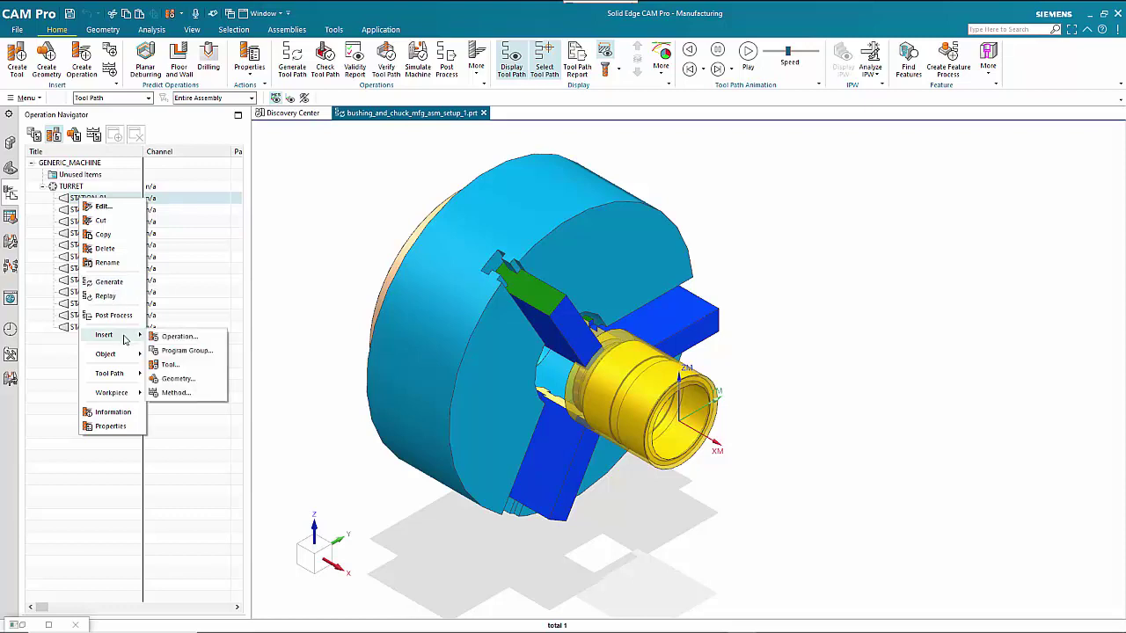
{"action": "left_click", "coordinate": [183, 369]}
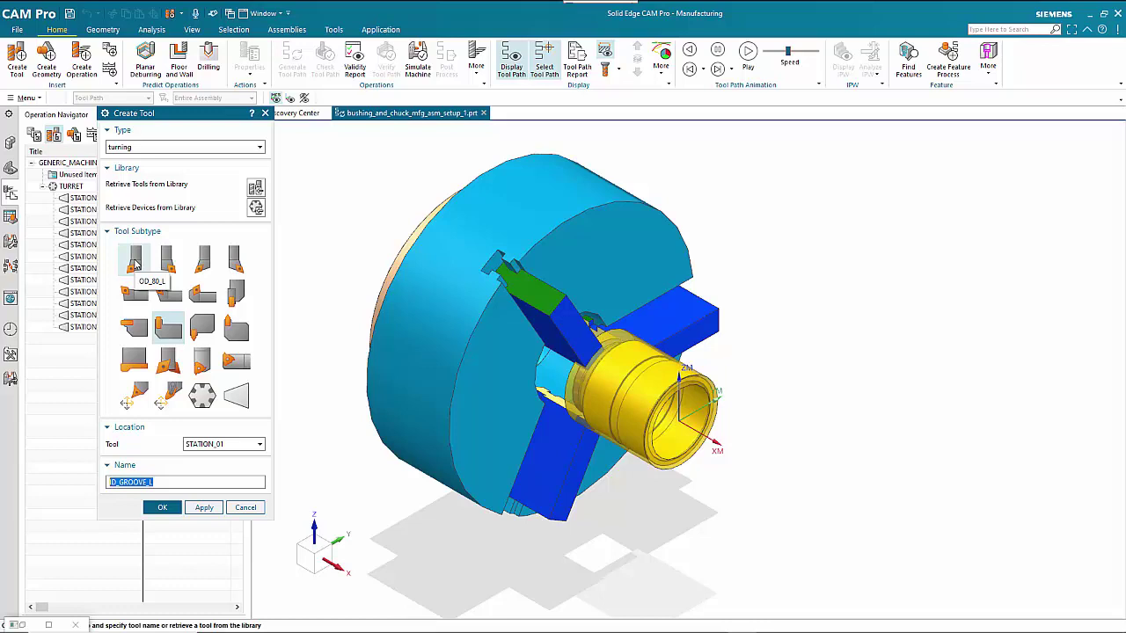
{"action": "left_click", "coordinate": [134, 263]}
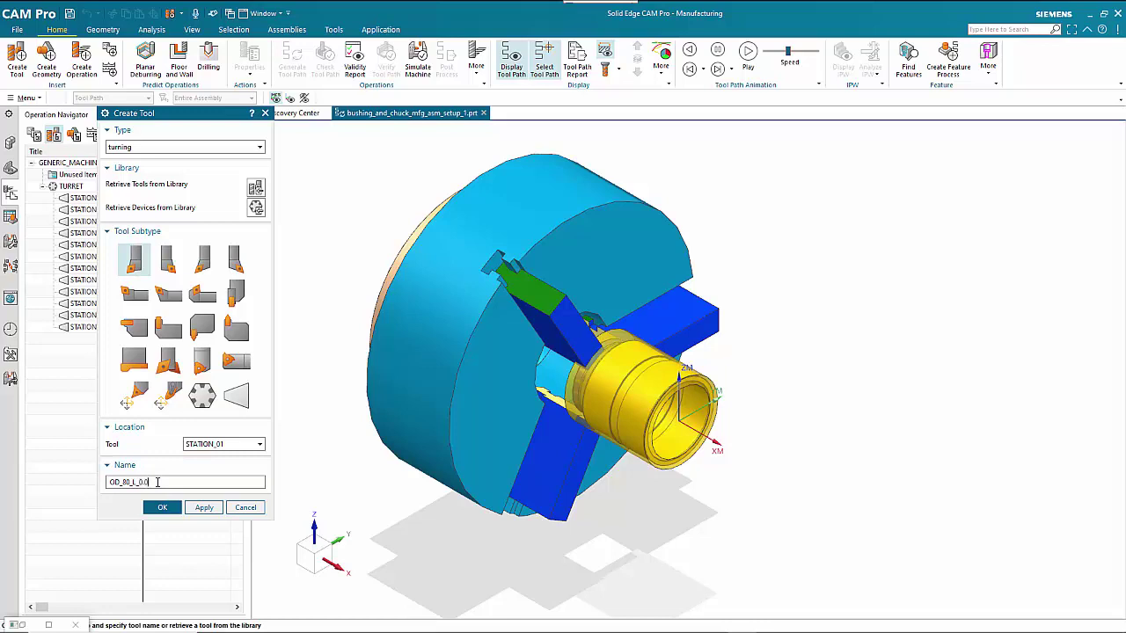
{"action": "left_click", "coordinate": [162, 506]}
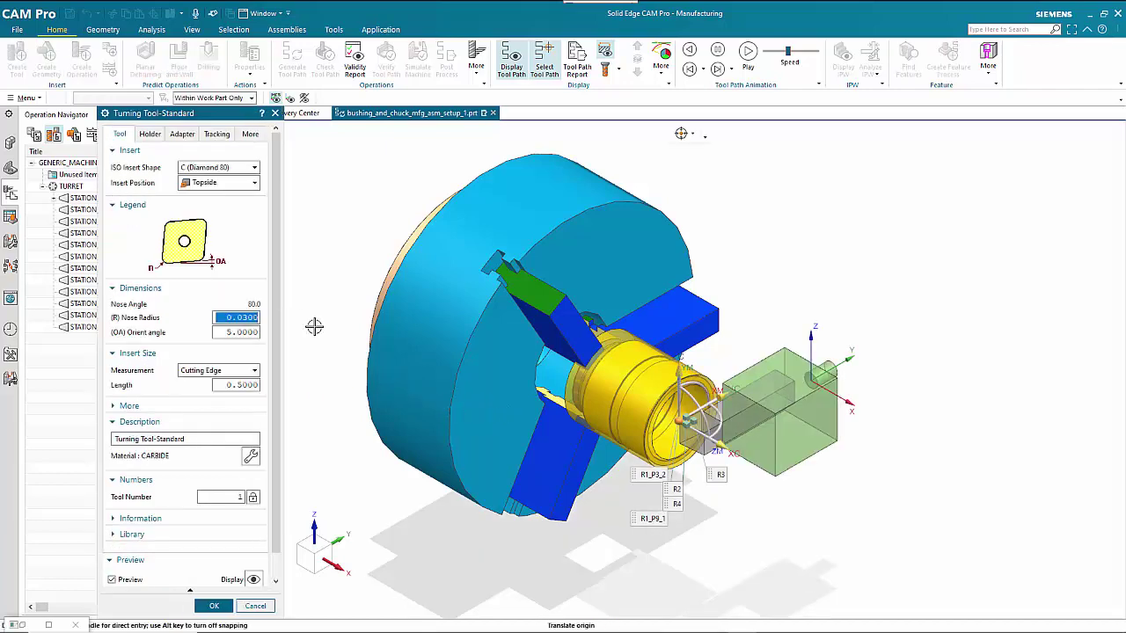
Set the new turning tool's nose radius to 0.0320 and accept the tool definition.
{"action": "left_click_drag", "start_coordinate": [239, 317], "coordinate": [253, 319]}
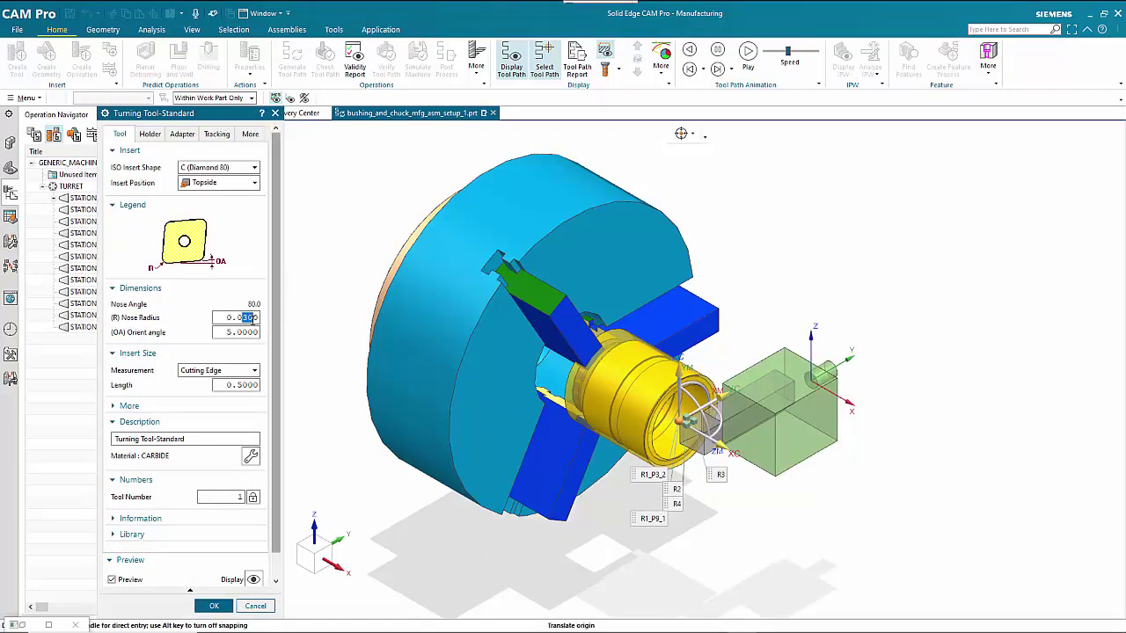
{"action": "type", "text": "320"}
{"action": "left_click", "coordinate": [214, 606]}
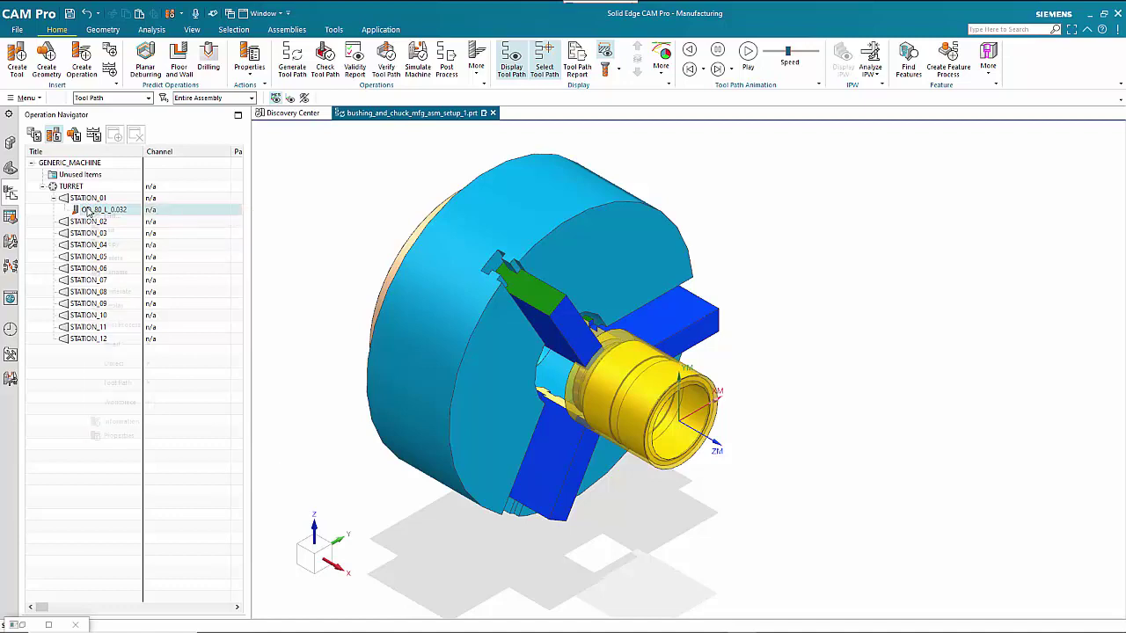
Copy the OD_80_L_0.032 tool from STATION_01.
{"action": "right_click", "coordinate": [88, 211]}
{"action": "left_click", "coordinate": [118, 250]}
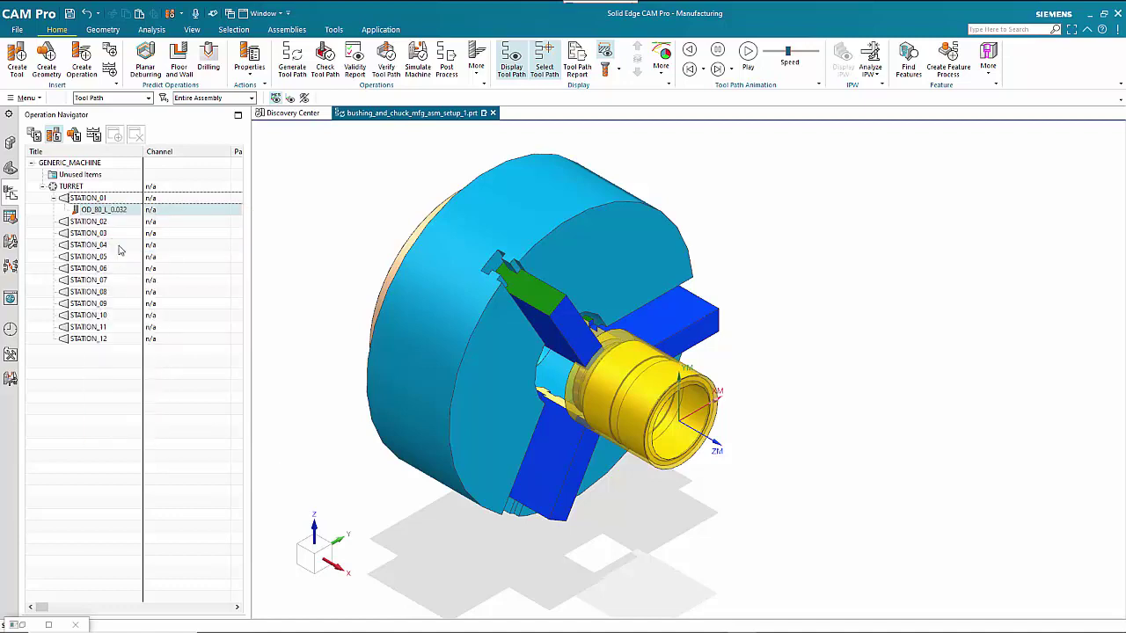
{"action": "left_click", "coordinate": [92, 221]}
{"action": "right_click", "coordinate": [94, 224]}
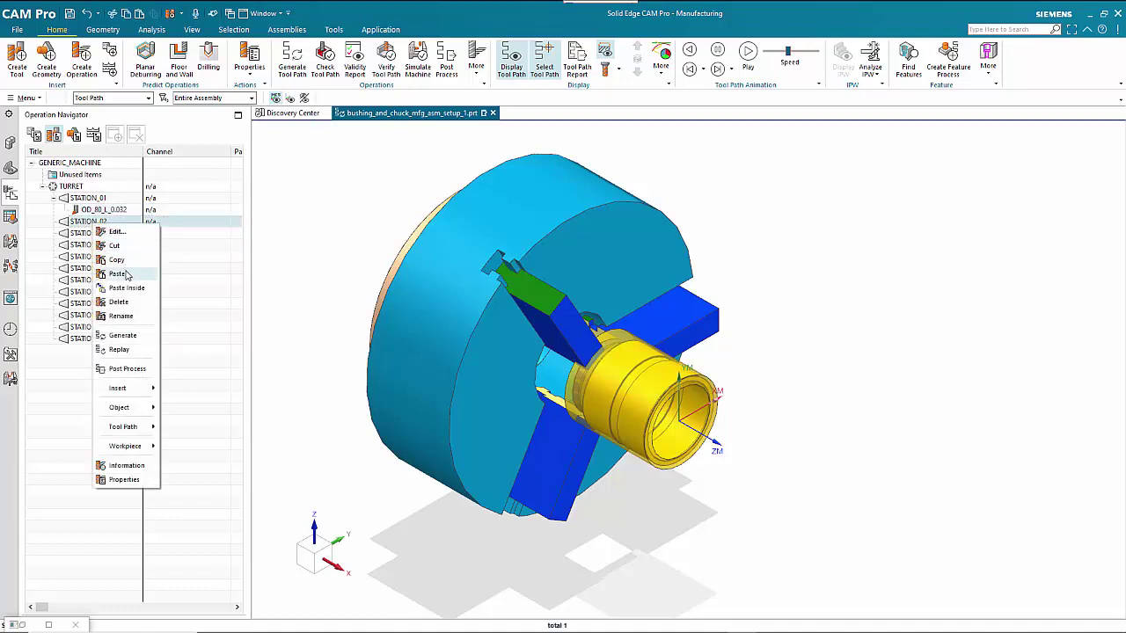
{"action": "left_click", "coordinate": [123, 269]}
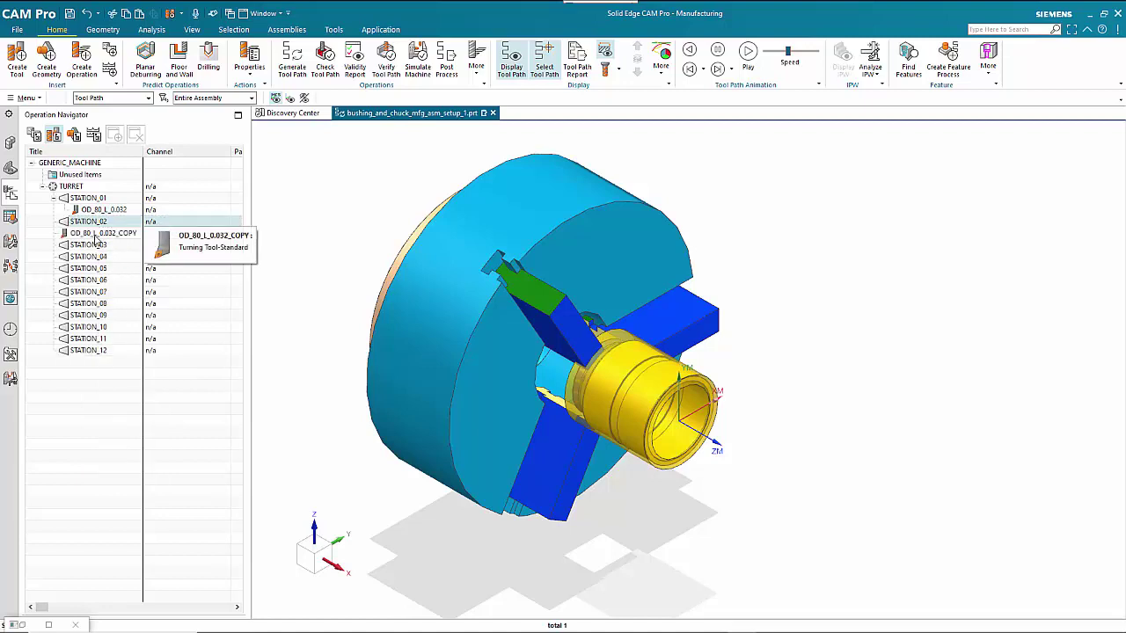
{"action": "key", "text": "ctrl+z"}
Paste the copied OD_80_L_0.032 tool inside STATION_02 of the turret.
{"action": "right_click", "coordinate": [98, 221]}
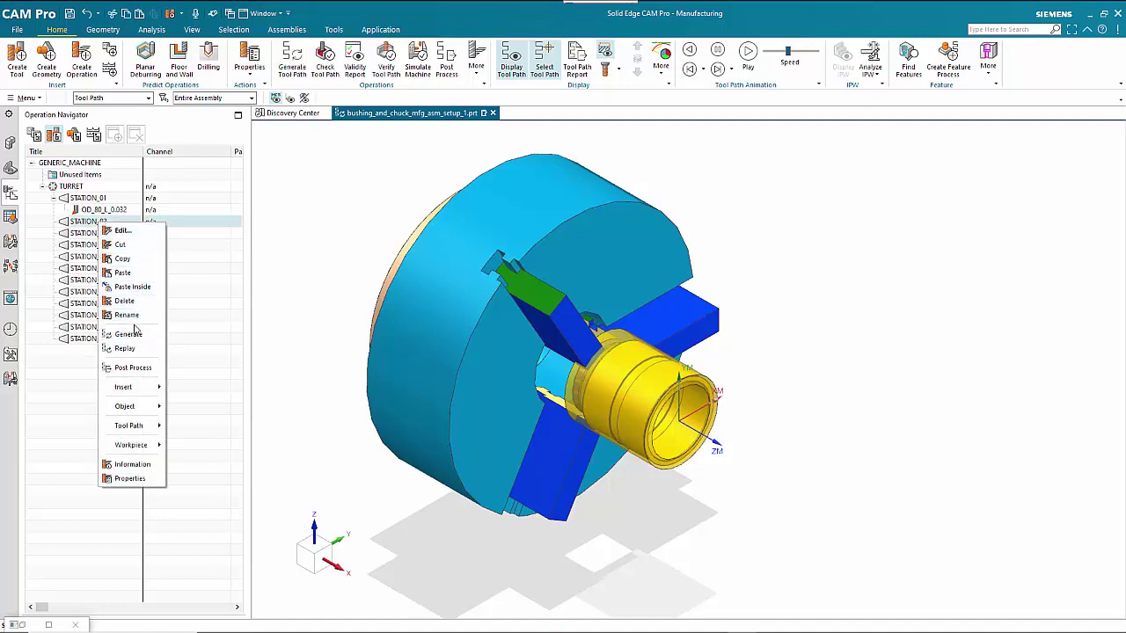
{"action": "left_click", "coordinate": [131, 287]}
{"action": "left_click", "coordinate": [112, 236]}
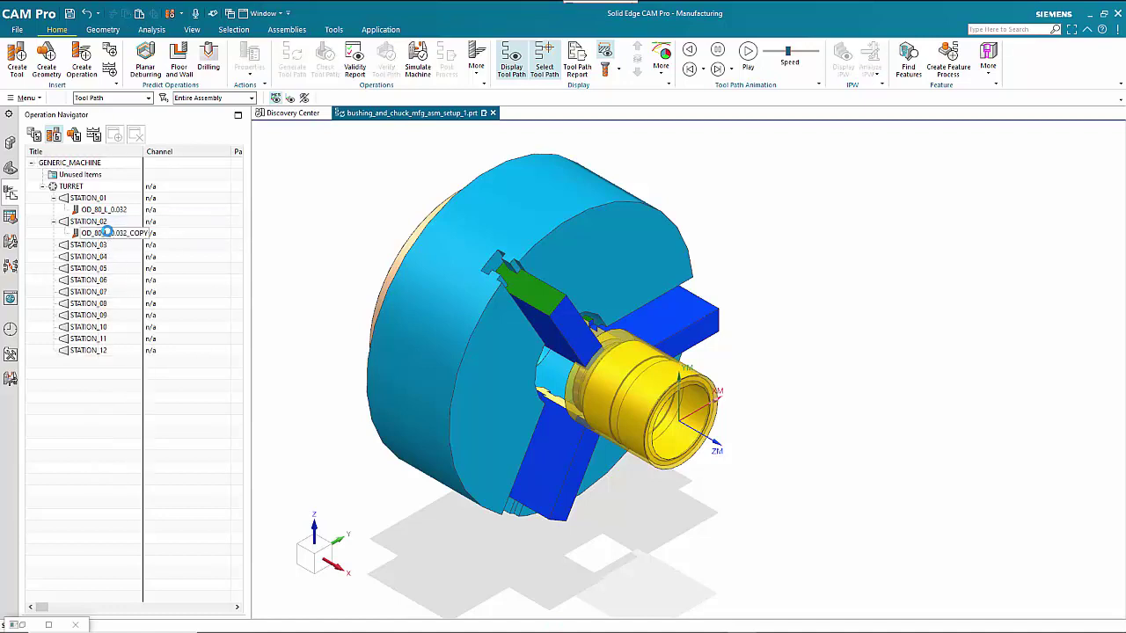
Rename the copied tool in STATION_02 as OD_80_L_0.016.
{"action": "right_click", "coordinate": [115, 237]}
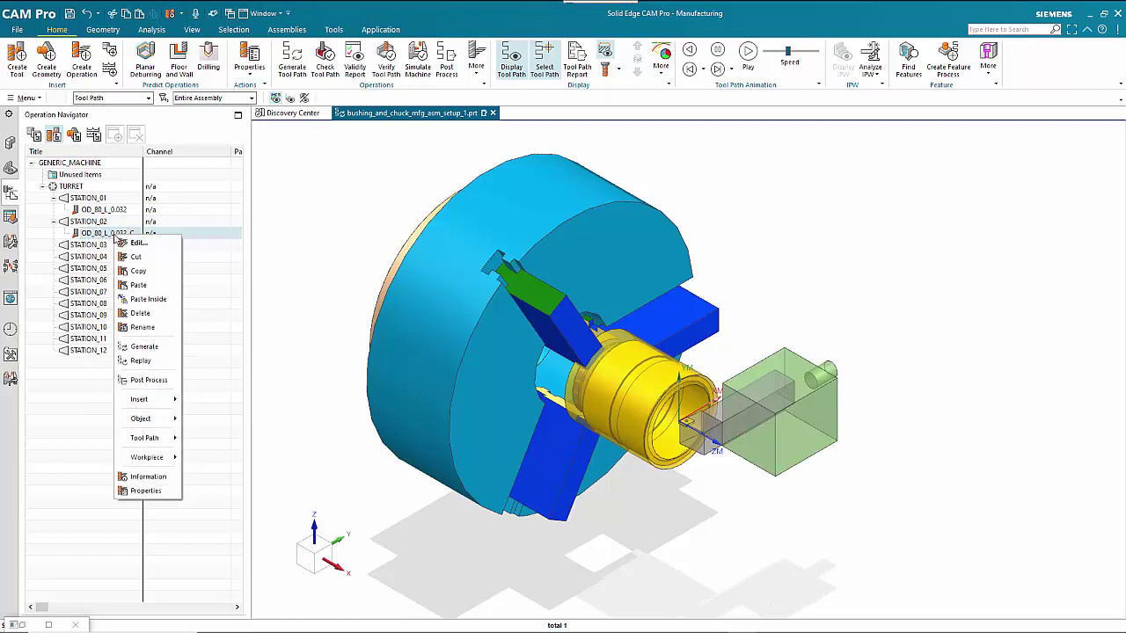
{"action": "left_click", "coordinate": [144, 328]}
{"action": "left_click_drag", "start_coordinate": [113, 228], "coordinate": [145, 233]}
{"action": "type", "text": "16"}
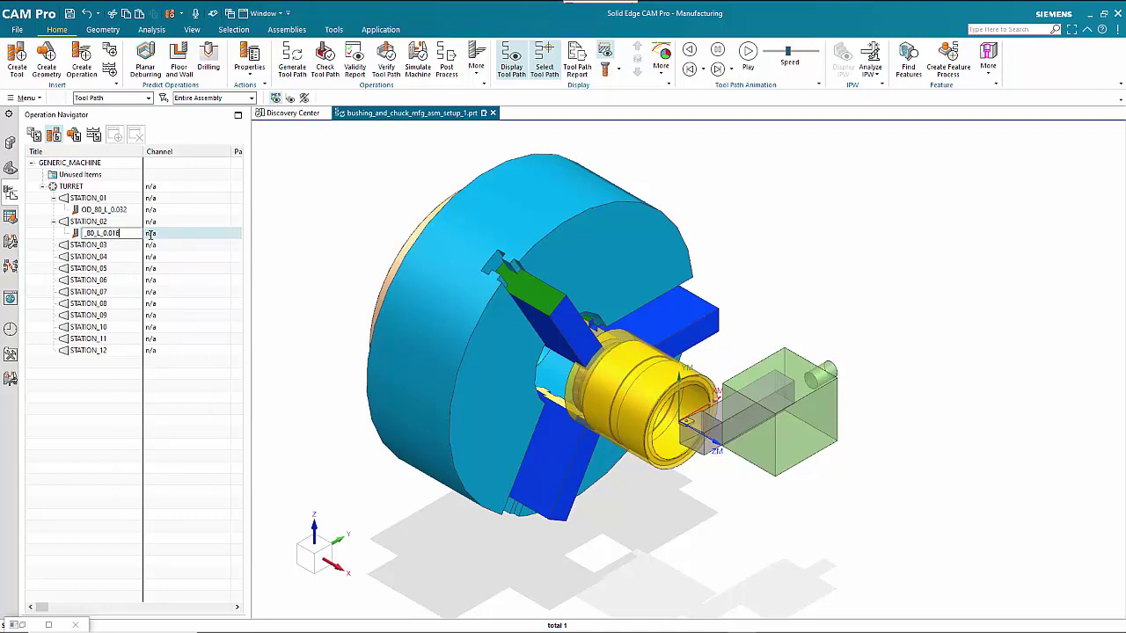
{"action": "key", "text": "Return"}
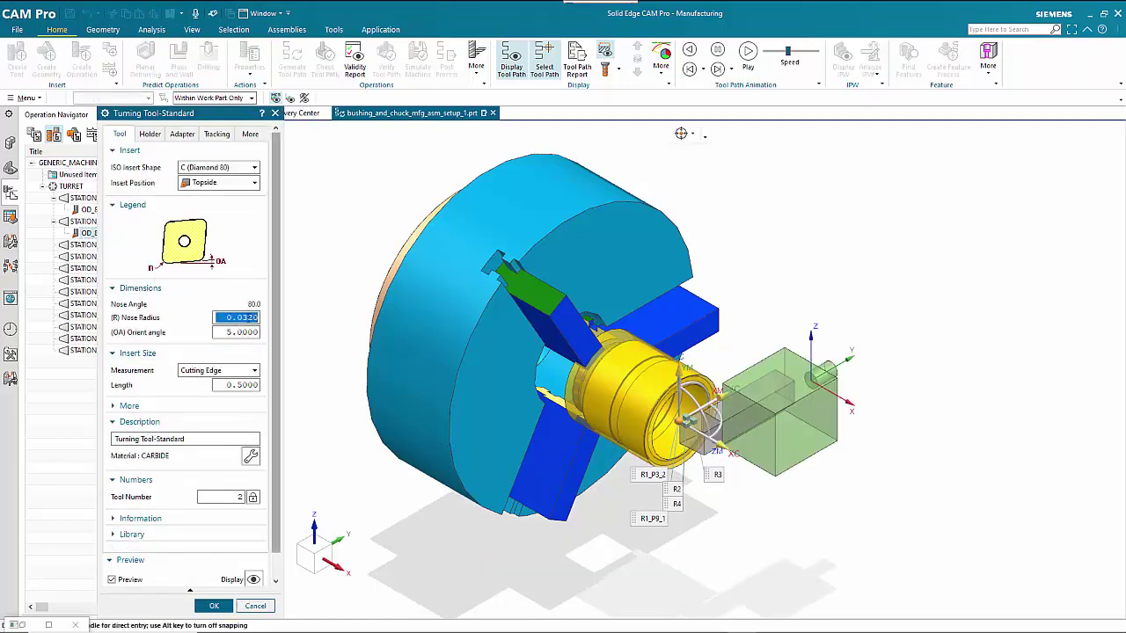
Set the OD_80_L_0.016 tool's nose radius to 0.0160 and accept the tool definition.
{"action": "mouse_move", "coordinate": [242, 314]}
{"action": "left_mouse_down"}
{"action": "mouse_move", "coordinate": [257, 315]}
{"action": "mouse_move", "coordinate": [231, 316]}
{"action": "left_mouse_up"}
{"action": "type", "text": "16000"}
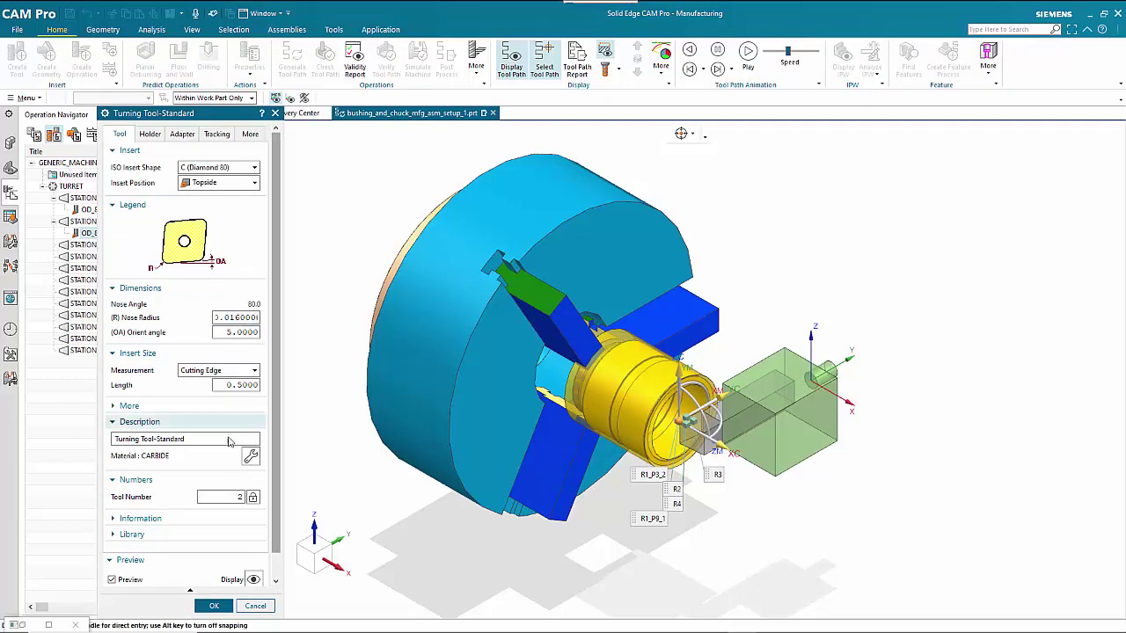
{"action": "left_click", "coordinate": [216, 607]}
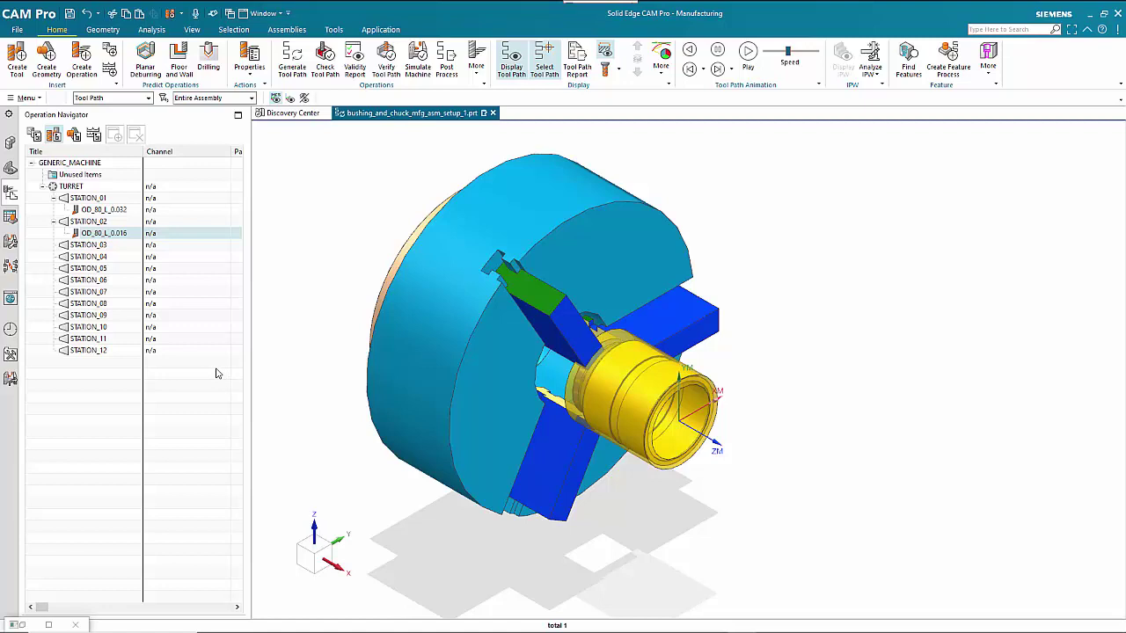
Create an OD_GROOVE_L grooving tool in STATION_03, appending an insert-width suffix to its name.
{"action": "left_click", "coordinate": [99, 249]}
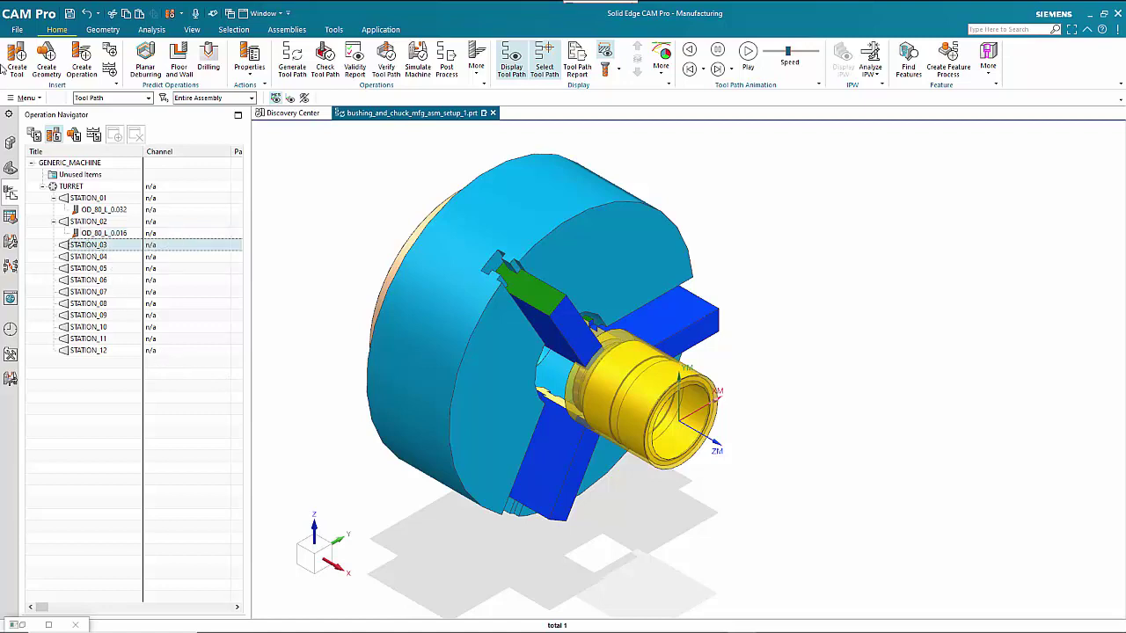
{"action": "left_click", "coordinate": [76, 137]}
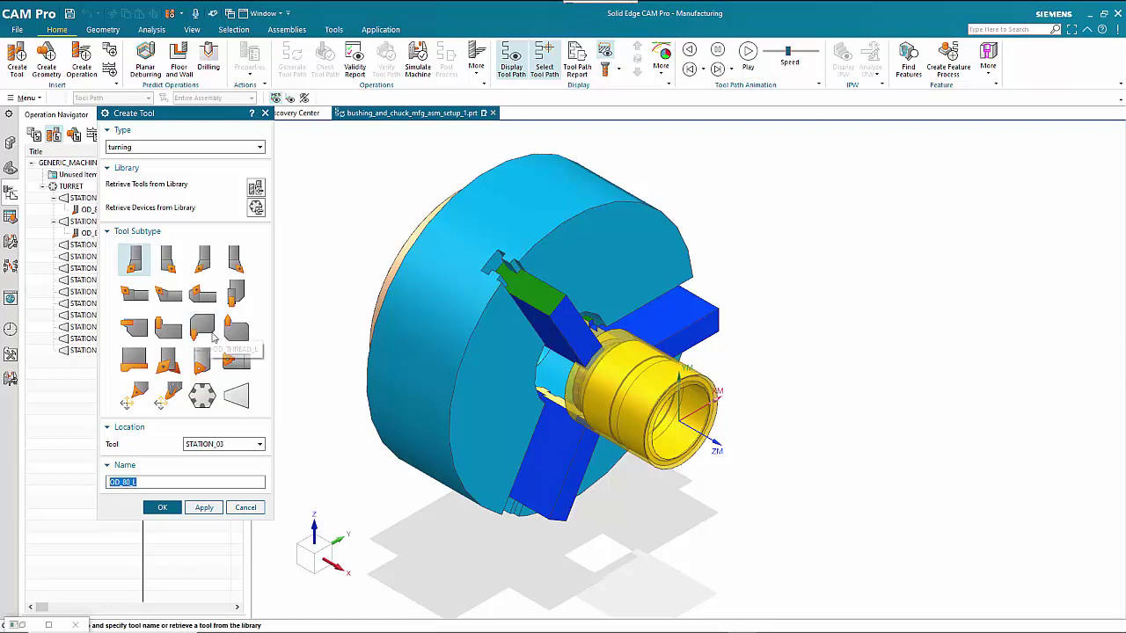
{"action": "left_click", "coordinate": [237, 297]}
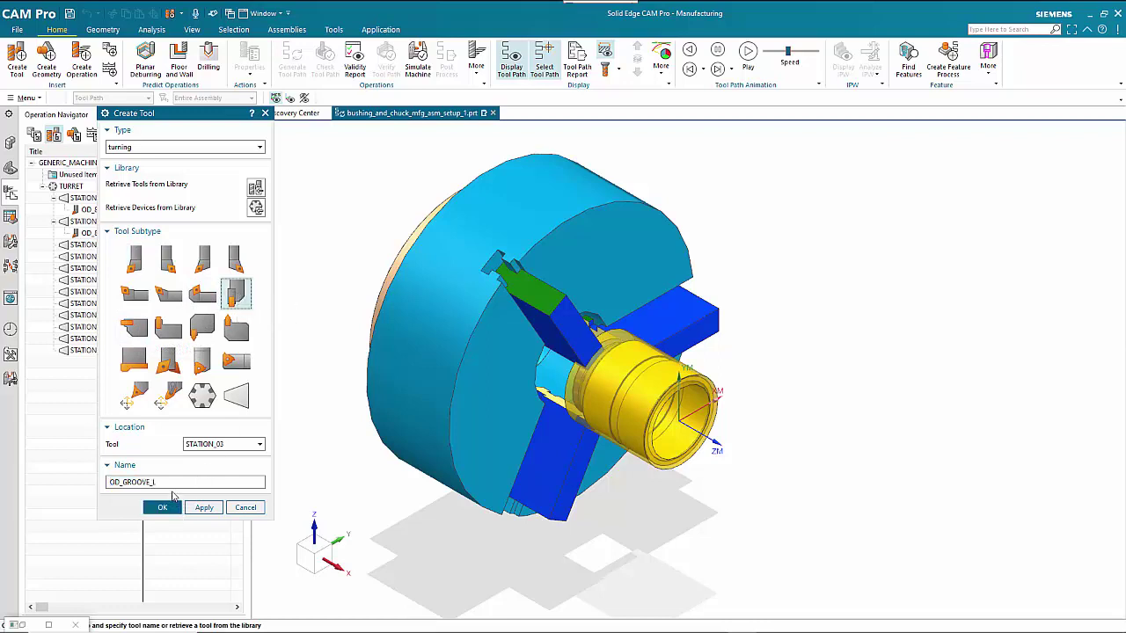
{"action": "left_click", "coordinate": [170, 481]}
{"action": "left_click", "coordinate": [163, 509]}
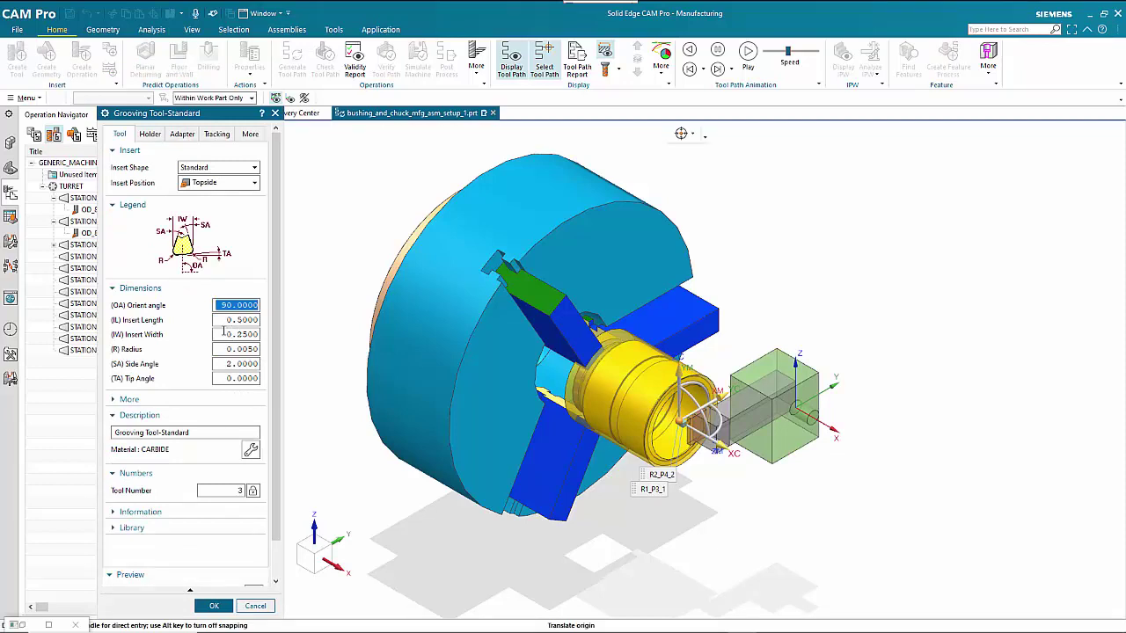
Set the STATION_03 grooving tool's insert width to 0.118 and accept the tool definition.
{"action": "left_click_drag", "start_coordinate": [237, 334], "coordinate": [253, 333]}
{"action": "type", "text": "118"}
{"action": "left_click", "coordinate": [213, 605]}
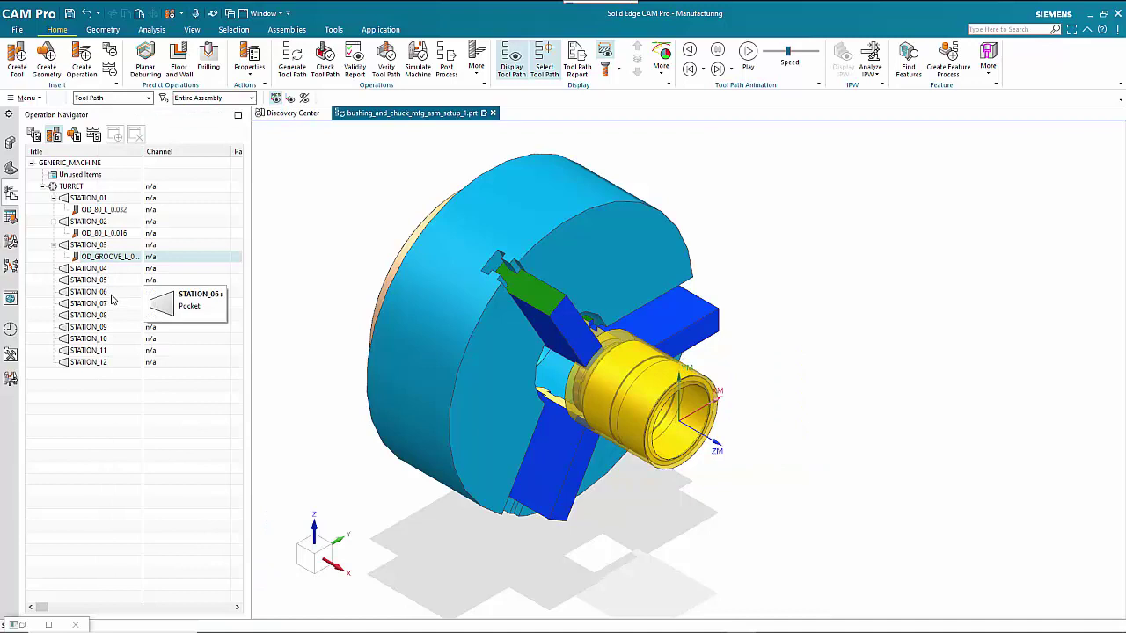
Create an OD_GROOVE_L type tool named Parting_Tool in STATION_08 with an insert width of 0.1250.
{"action": "right_click", "coordinate": [95, 317]}
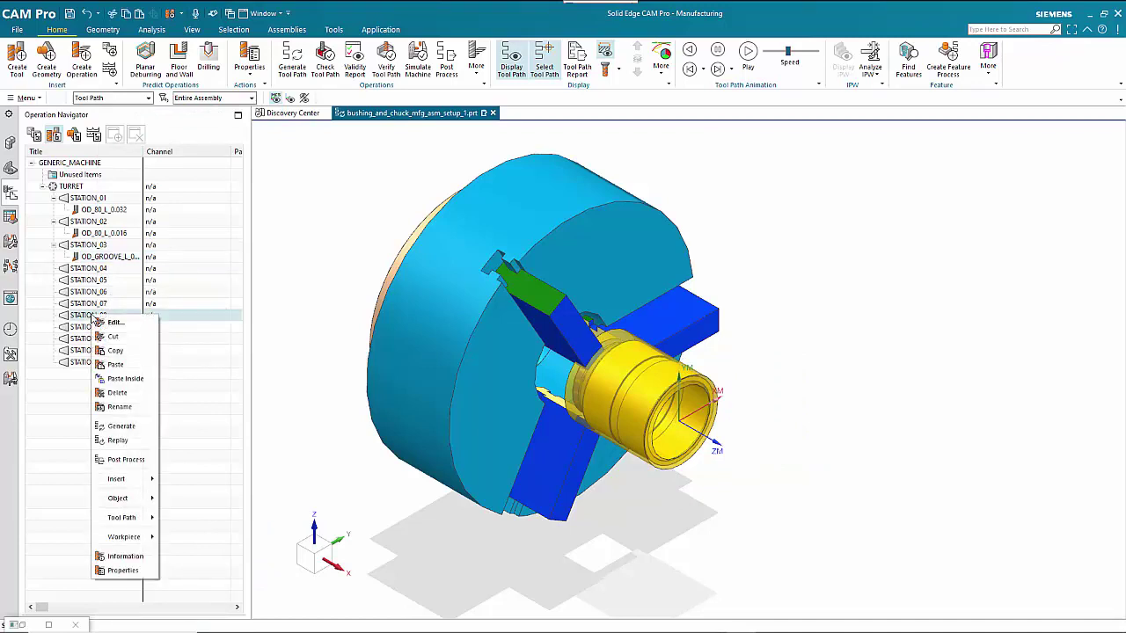
{"action": "left_click", "coordinate": [88, 318]}
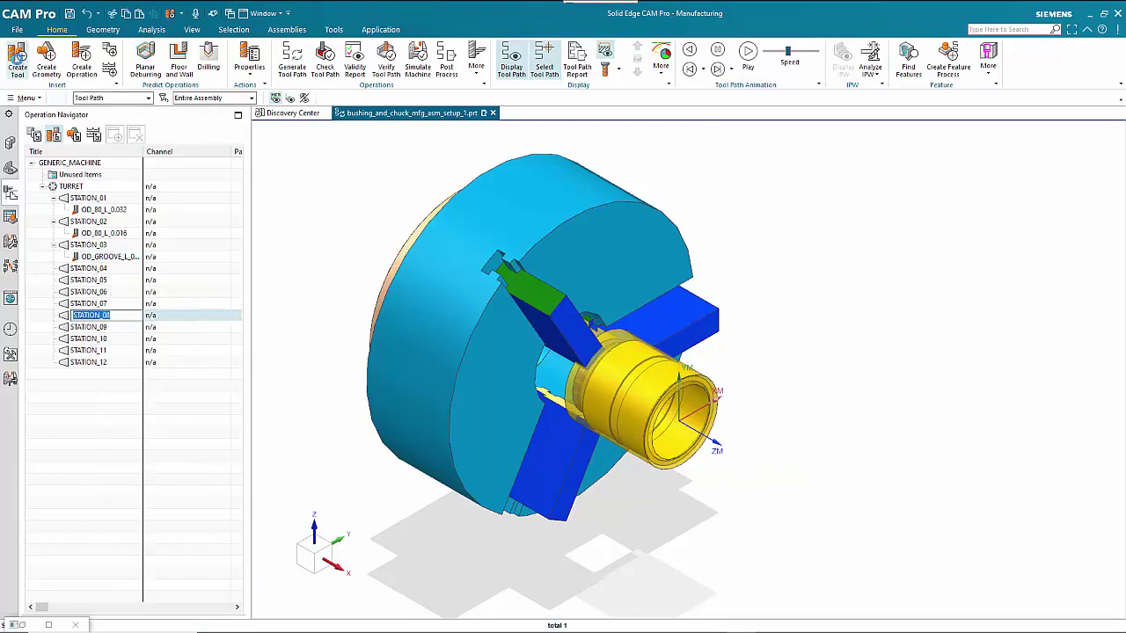
{"action": "left_click", "coordinate": [17, 64]}
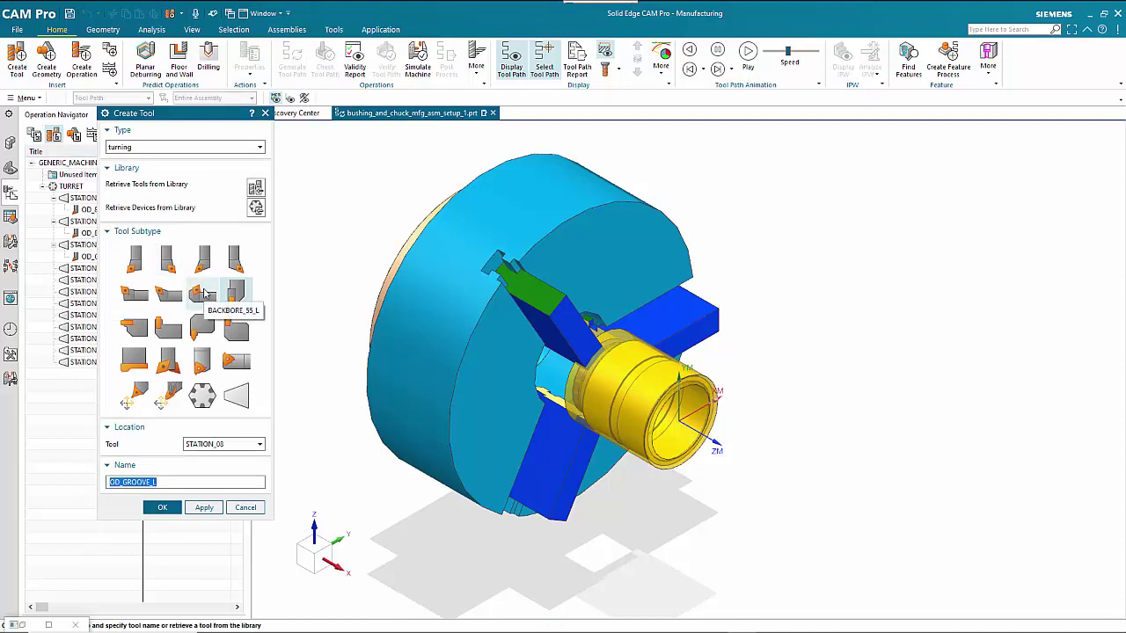
{"action": "type", "text": "Parting_Tool"}
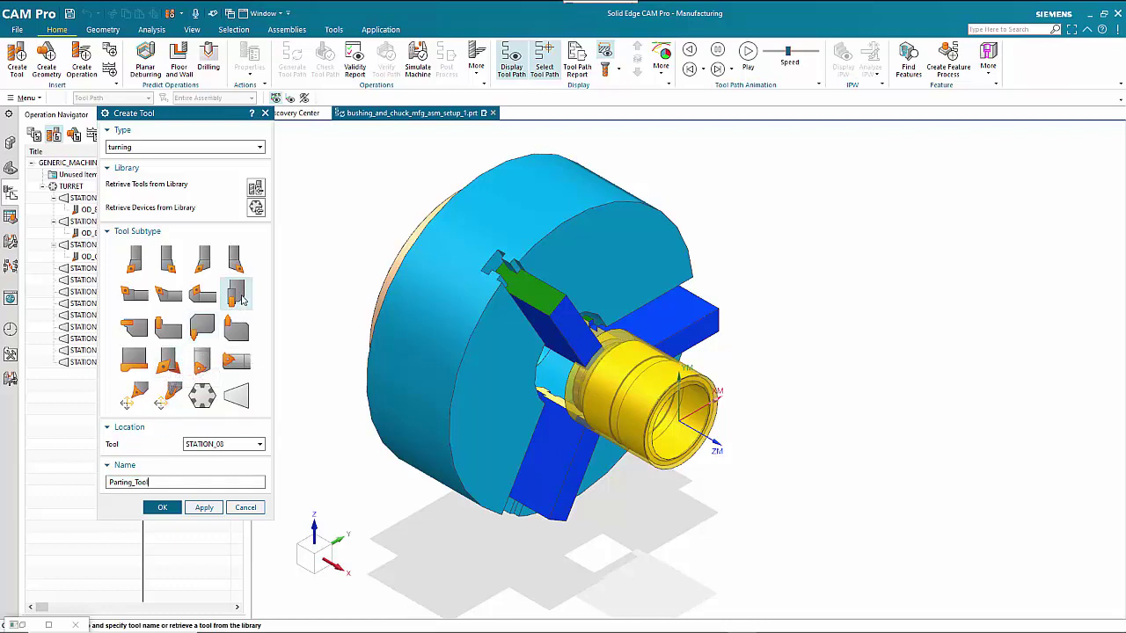
{"action": "left_click", "coordinate": [162, 507]}
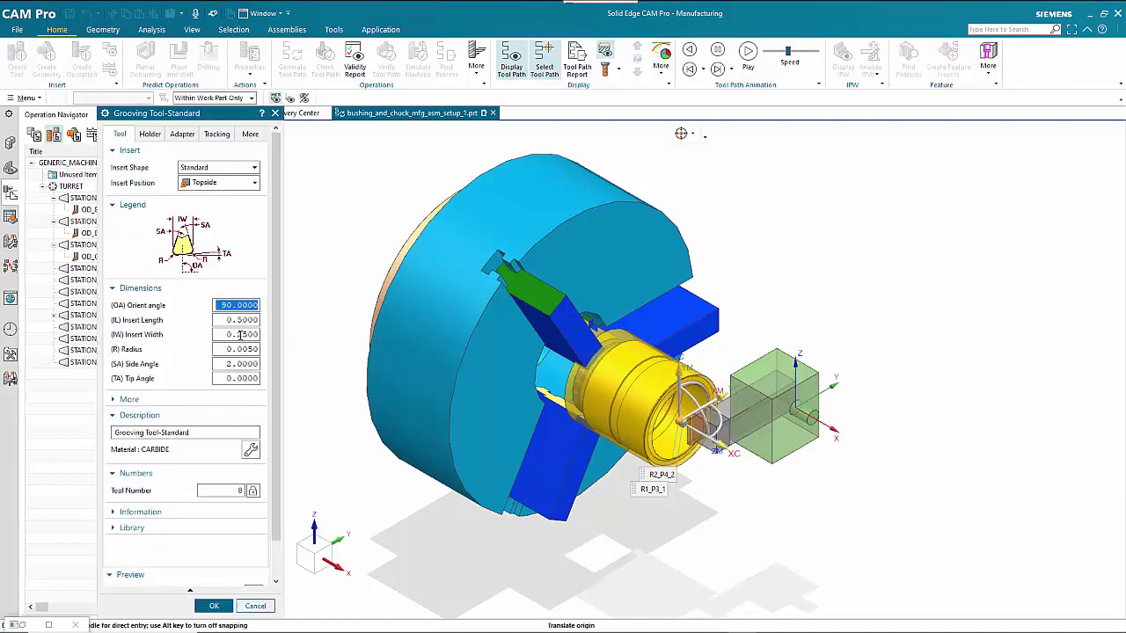
{"action": "left_click", "coordinate": [239, 334]}
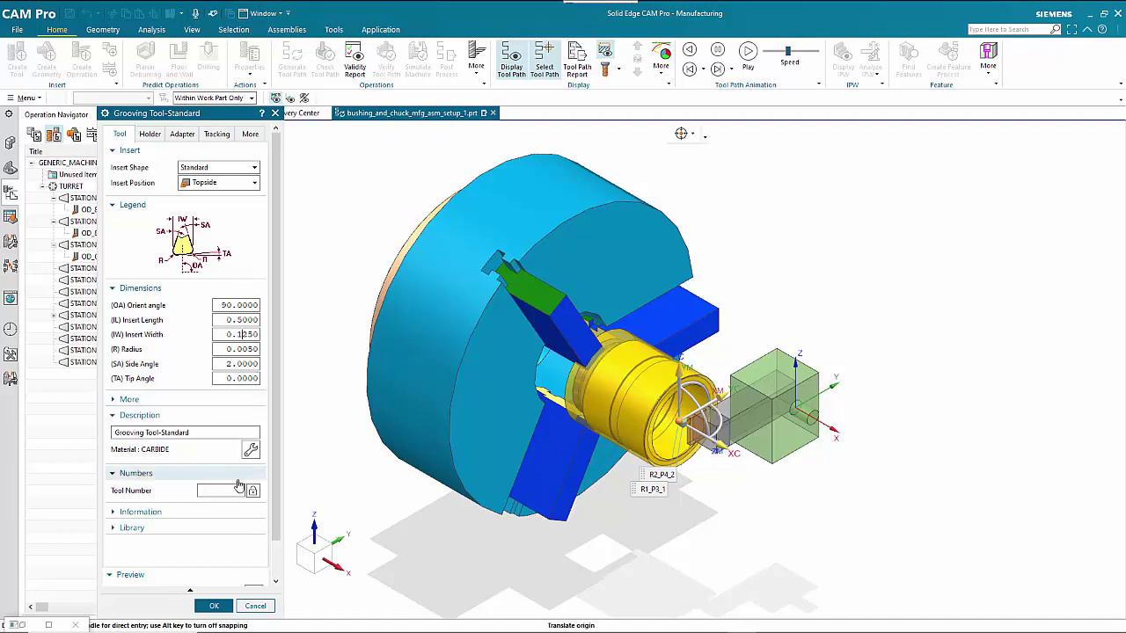
{"action": "left_click", "coordinate": [216, 606]}
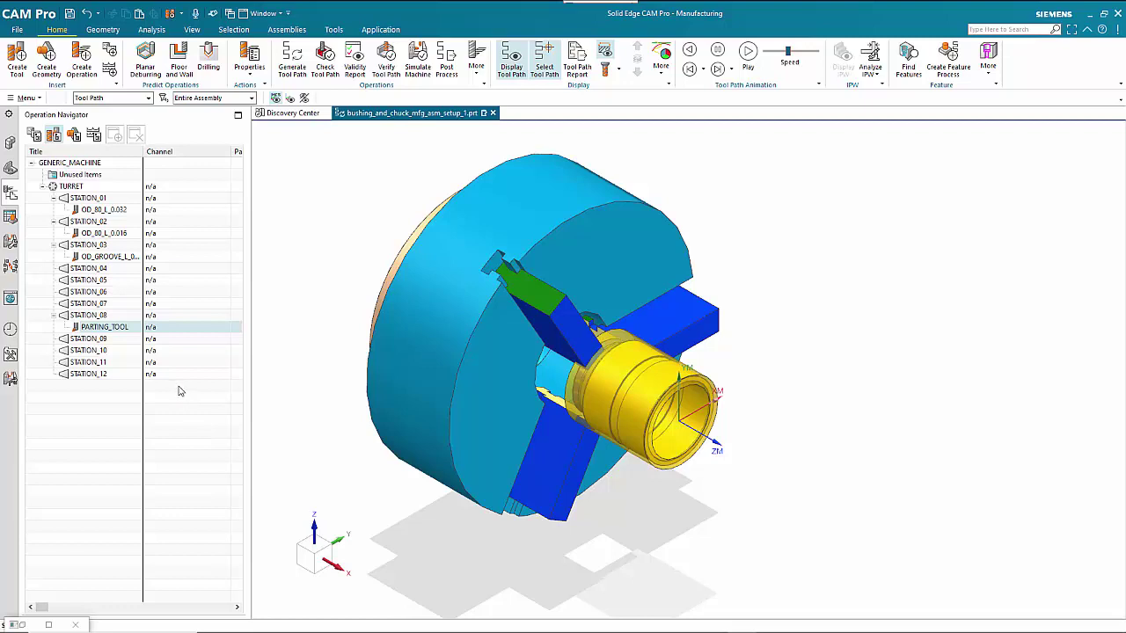
Insert an ID_80_L turning tool named ID_80_L_0.32 into STATION_05 of the turret.
{"action": "right_click", "coordinate": [94, 280]}
{"action": "mouse_move", "coordinate": [132, 445]}
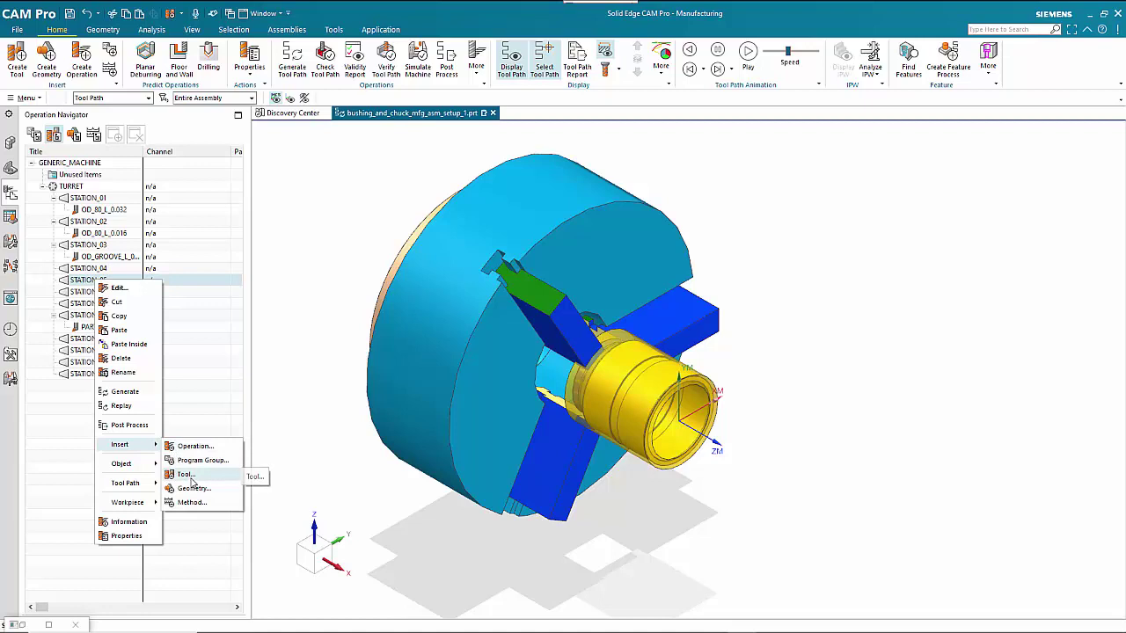
{"action": "left_click", "coordinate": [189, 475]}
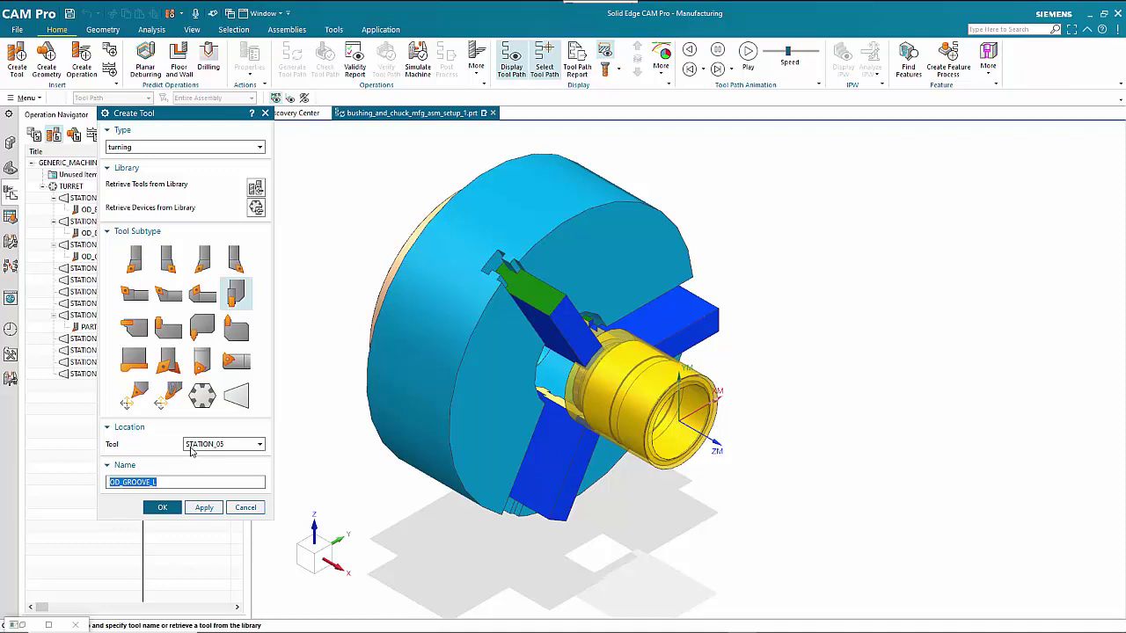
{"action": "left_click", "coordinate": [137, 299]}
{"action": "left_click", "coordinate": [166, 484]}
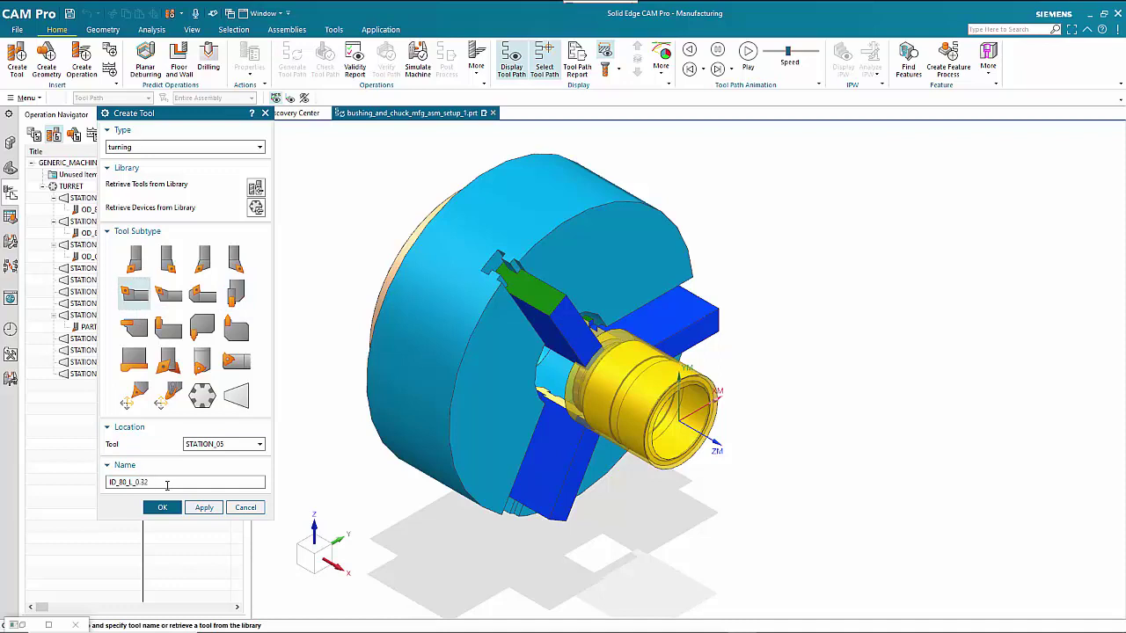
{"action": "left_click", "coordinate": [162, 508]}
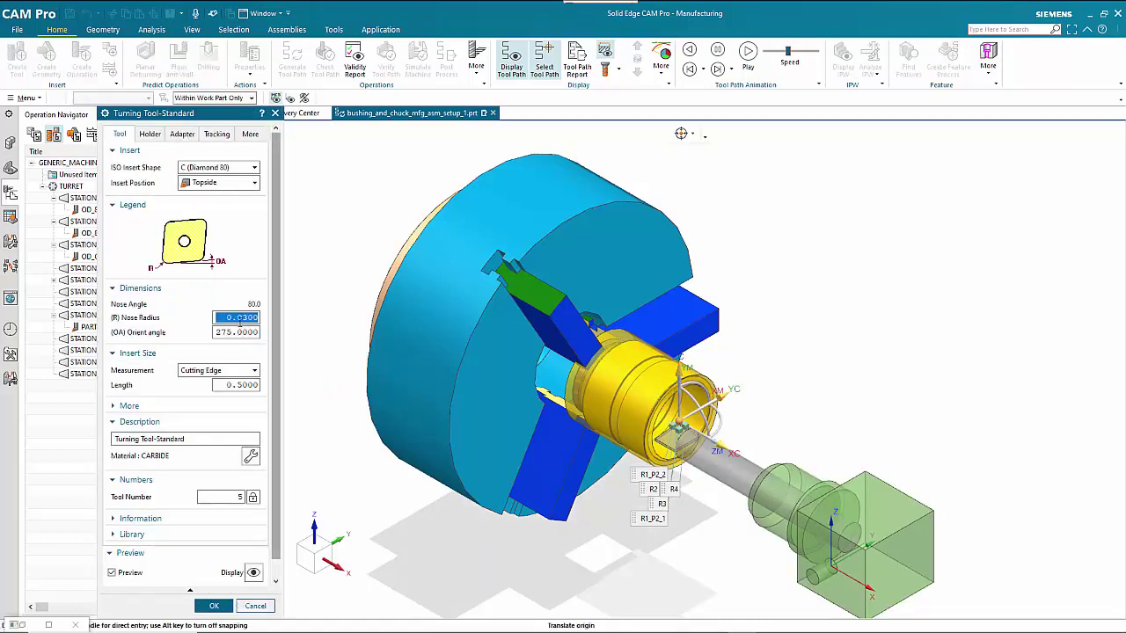
Set the STATION_05 boring tool's nose radius to 0.0320 and accept the tool definition.
{"action": "left_click", "coordinate": [243, 319]}
{"action": "left_click_drag", "start_coordinate": [257, 318], "coordinate": [249, 317]}
{"action": "type", "text": "2"}
{"action": "left_click", "coordinate": [214, 606]}
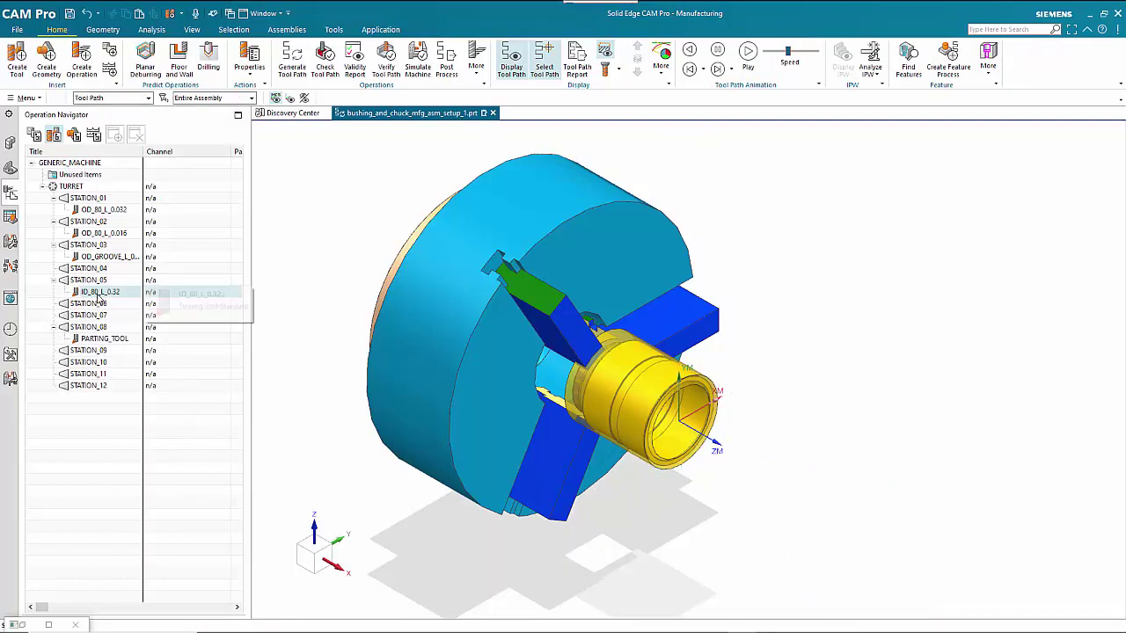
Copy the ID_80_L_0.32 tool from STATION_05 and paste it inside STATION_06.
{"action": "right_click", "coordinate": [98, 299]}
{"action": "left_click", "coordinate": [107, 312]}
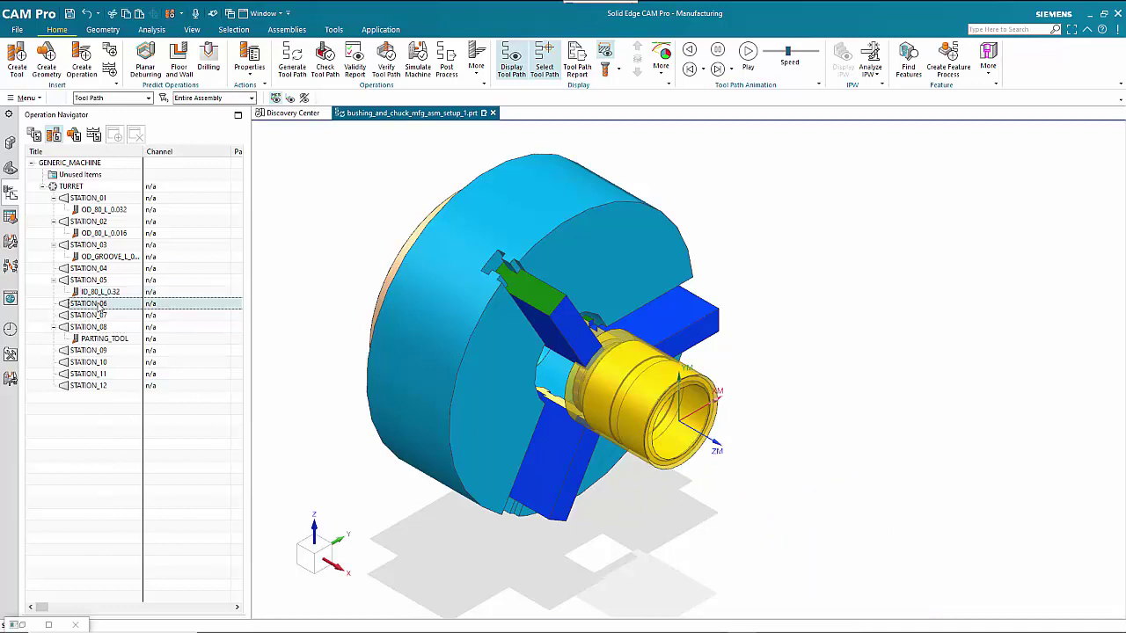
{"action": "right_click", "coordinate": [100, 306]}
{"action": "left_click", "coordinate": [124, 350]}
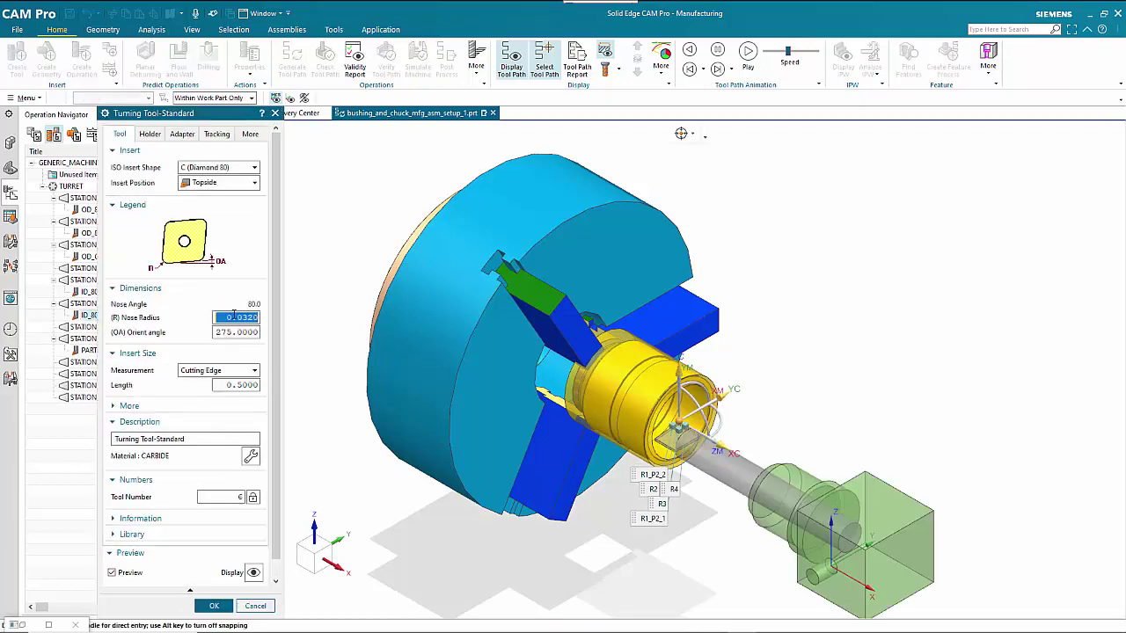
Reduce the nose radius of the copied tool in STATION_06 and rename the tool as ID_80_L_0.016.
{"action": "left_click_drag", "start_coordinate": [240, 317], "coordinate": [249, 318]}
{"action": "type", "text": "10"}
{"action": "left_click", "coordinate": [213, 607]}
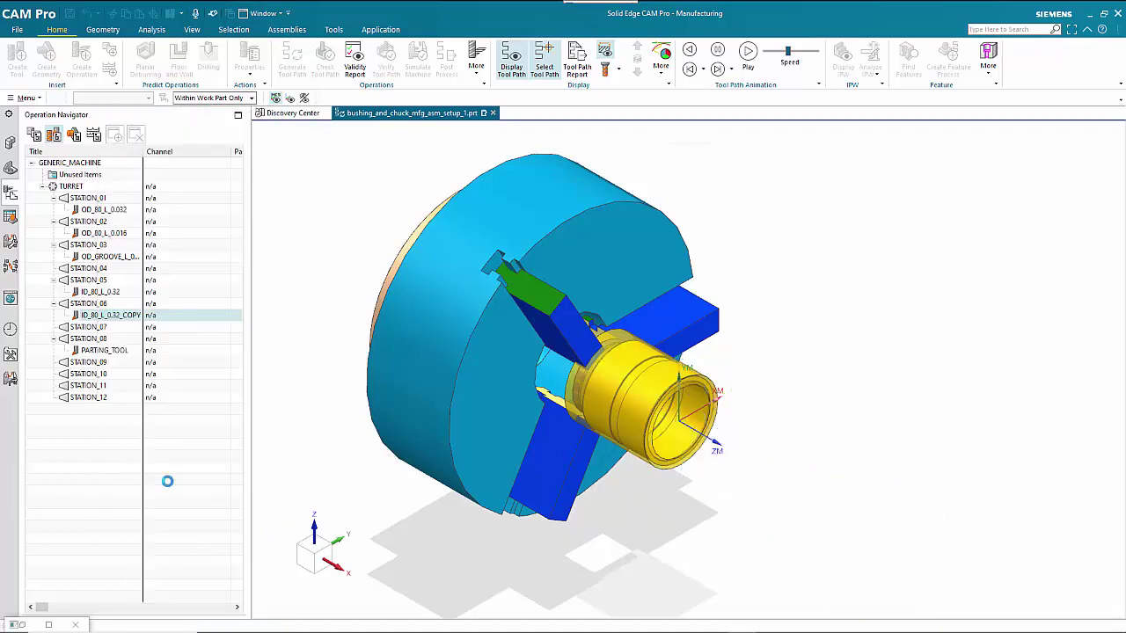
{"action": "right_click", "coordinate": [99, 316]}
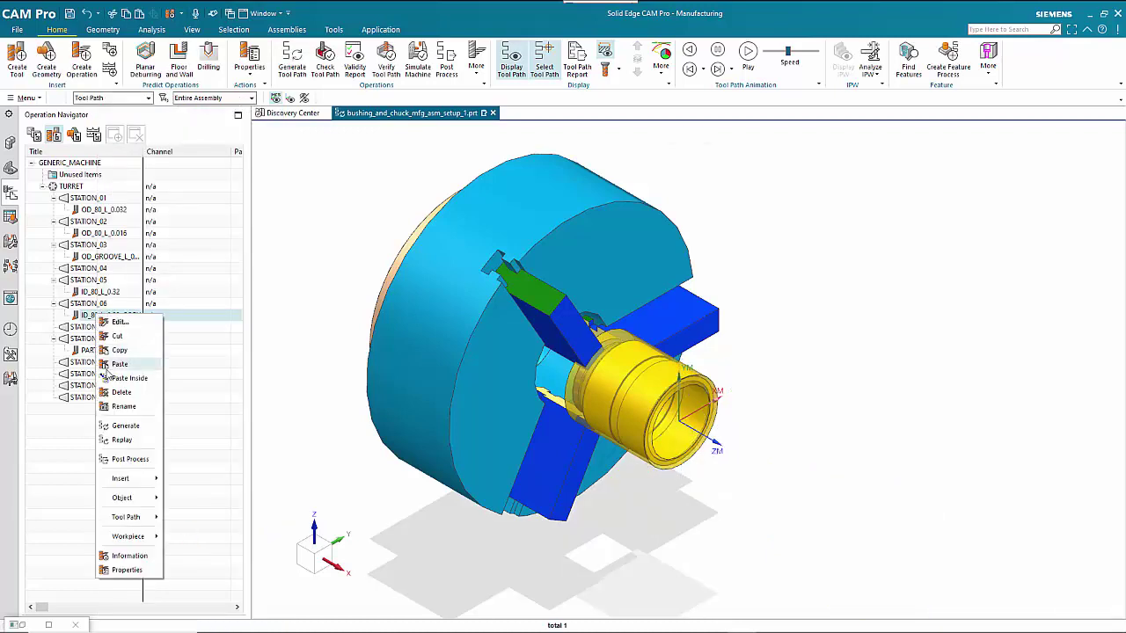
{"action": "left_click", "coordinate": [124, 406]}
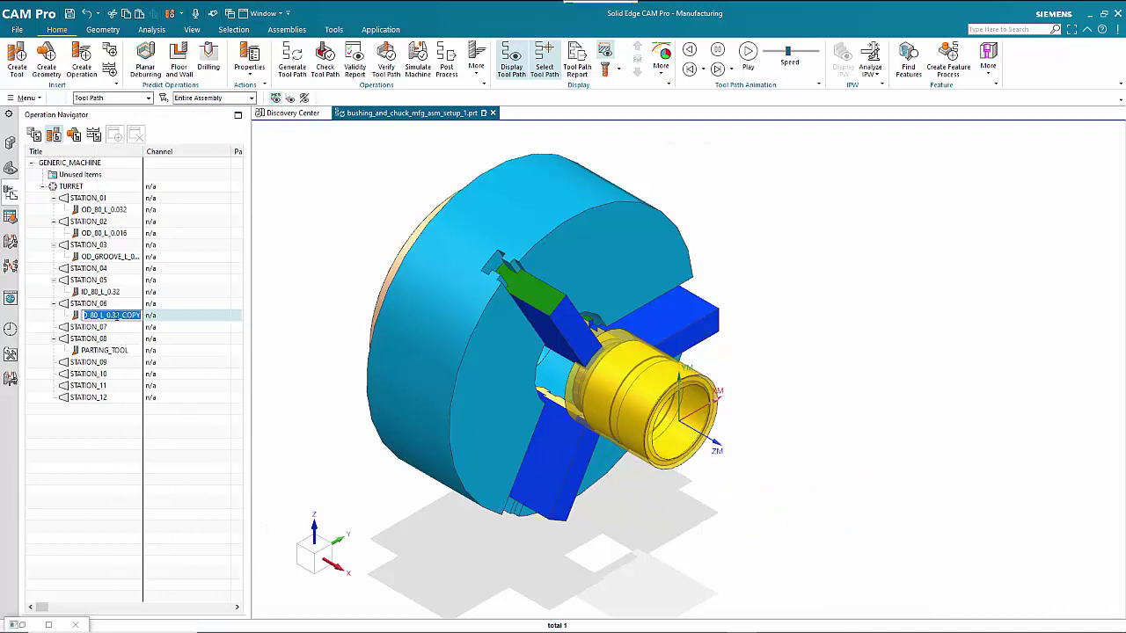
{"action": "left_click_drag", "start_coordinate": [114, 314], "coordinate": [138, 315]}
{"action": "type", "text": "016"}
{"action": "key", "text": "Return"}
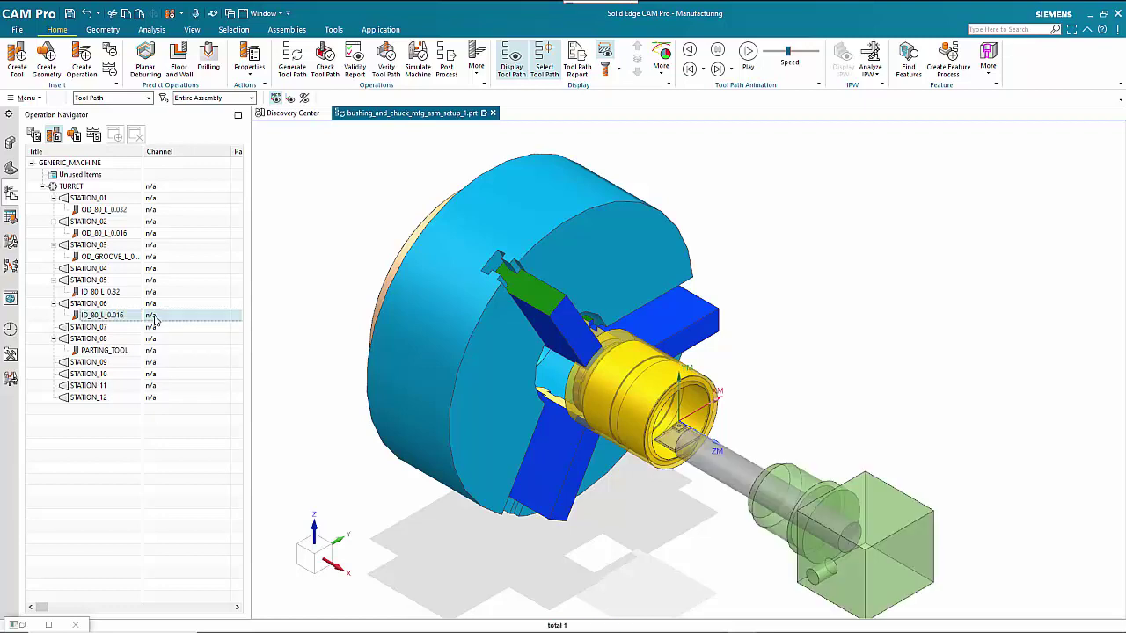
Rename the ID_80_L_0.32 tool in STATION_05 as ID_80_L_0.032.
{"action": "left_click", "coordinate": [117, 292]}
{"action": "right_click", "coordinate": [116, 293]}
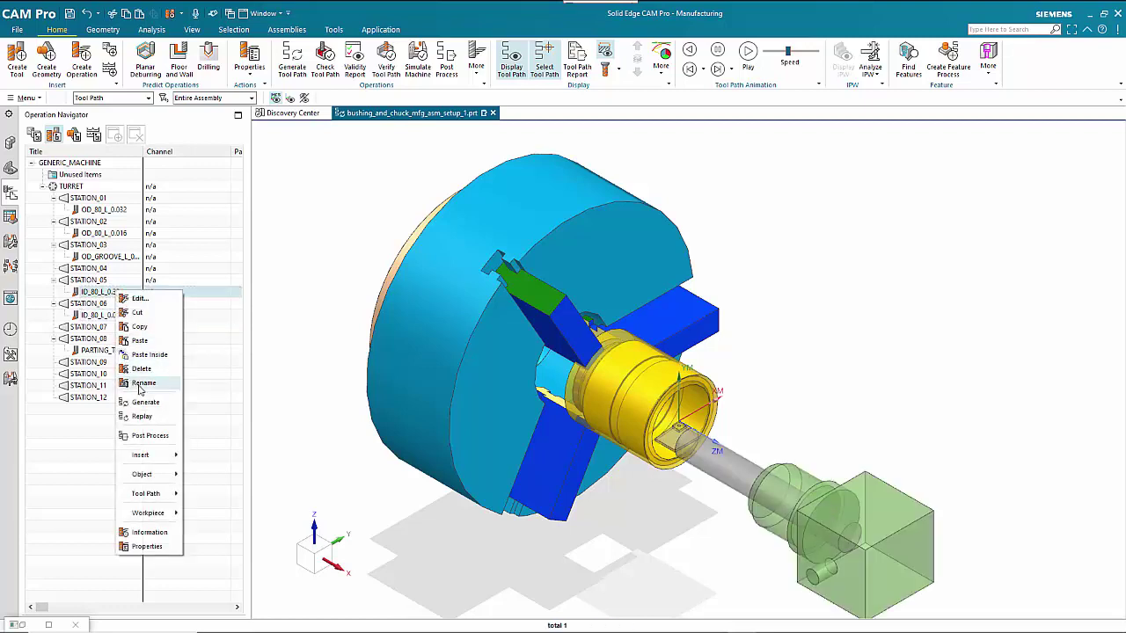
{"action": "left_click", "coordinate": [139, 384]}
{"action": "left_click", "coordinate": [115, 291]}
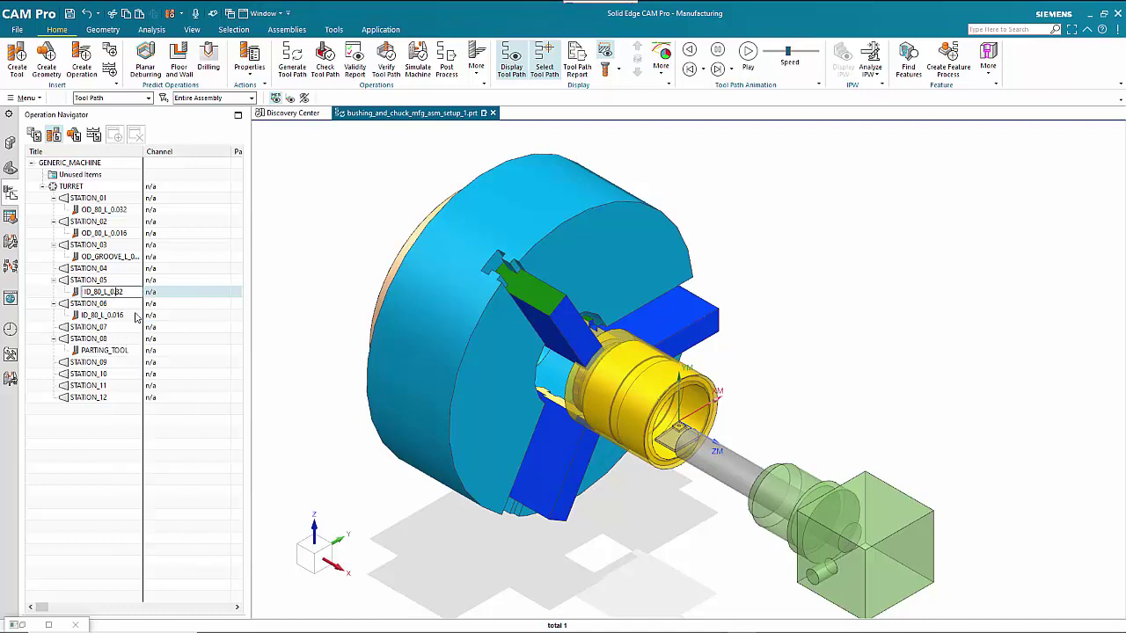
{"action": "type", "text": "0"}
{"action": "key", "text": "Return"}
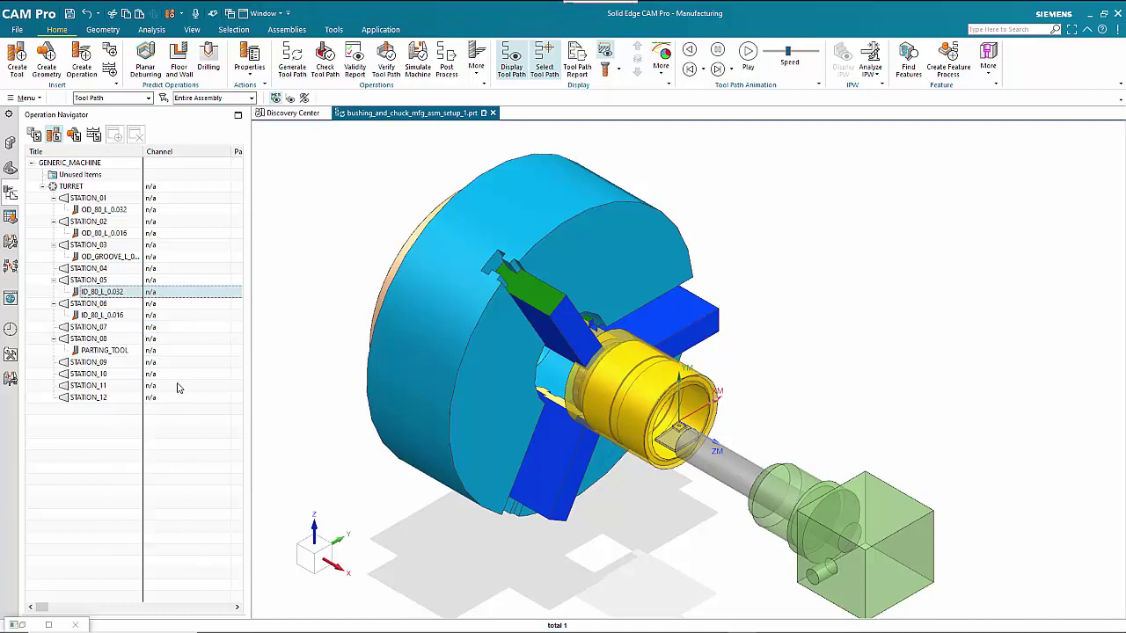
Create an ID_GROOVE_L turning tool in STATION_07 and set its insert position to Underside.
{"action": "left_click", "coordinate": [108, 329]}
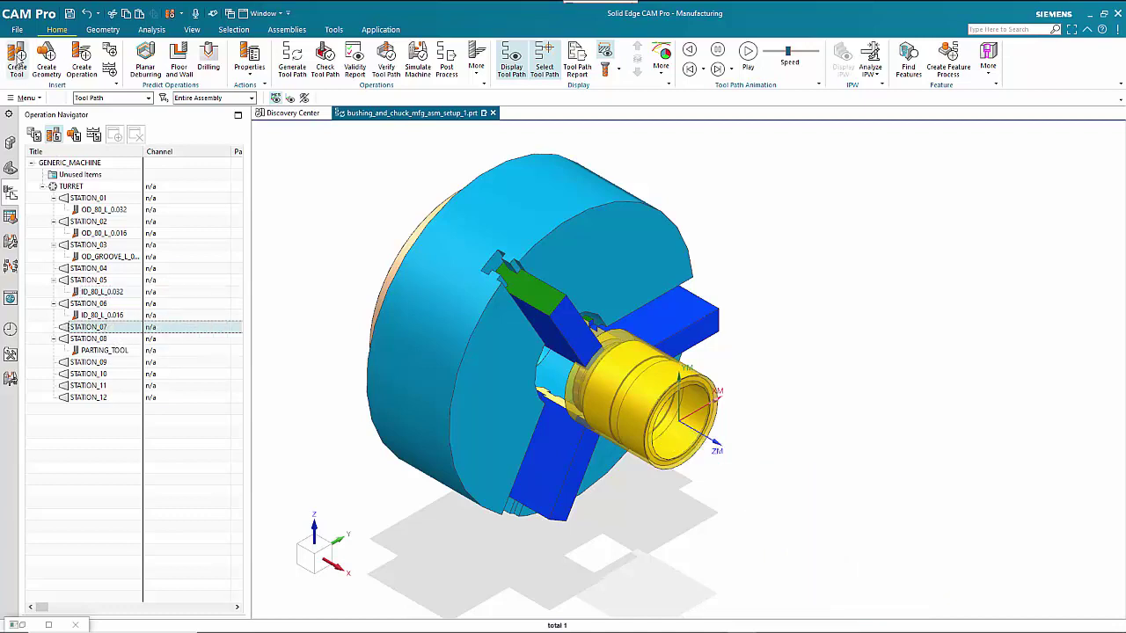
{"action": "left_click", "coordinate": [16, 64]}
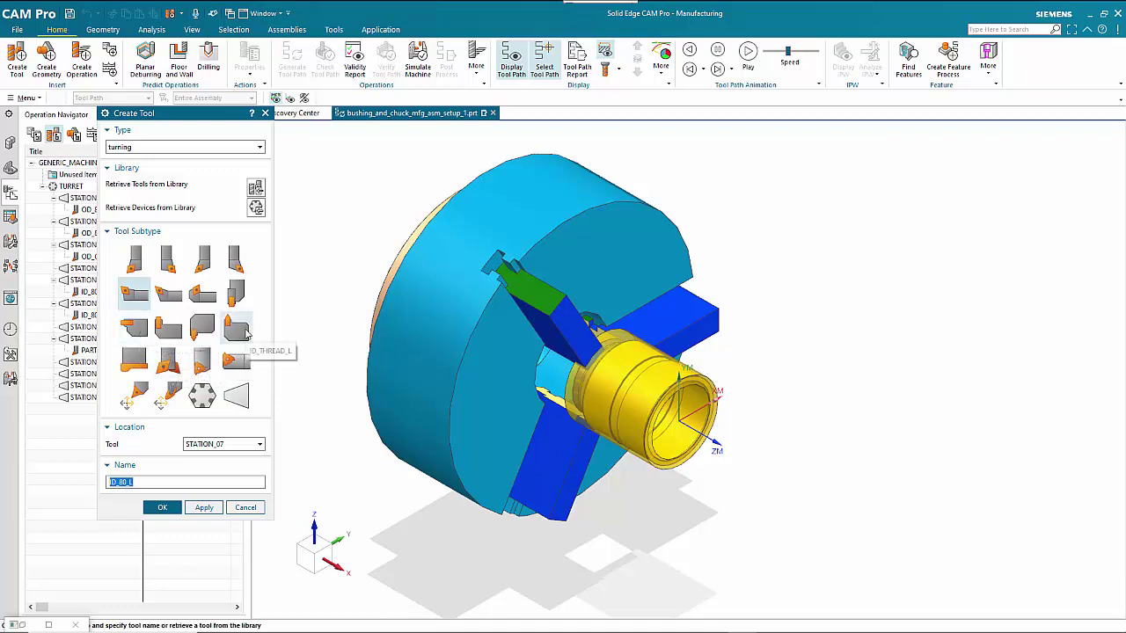
{"action": "left_click", "coordinate": [163, 332]}
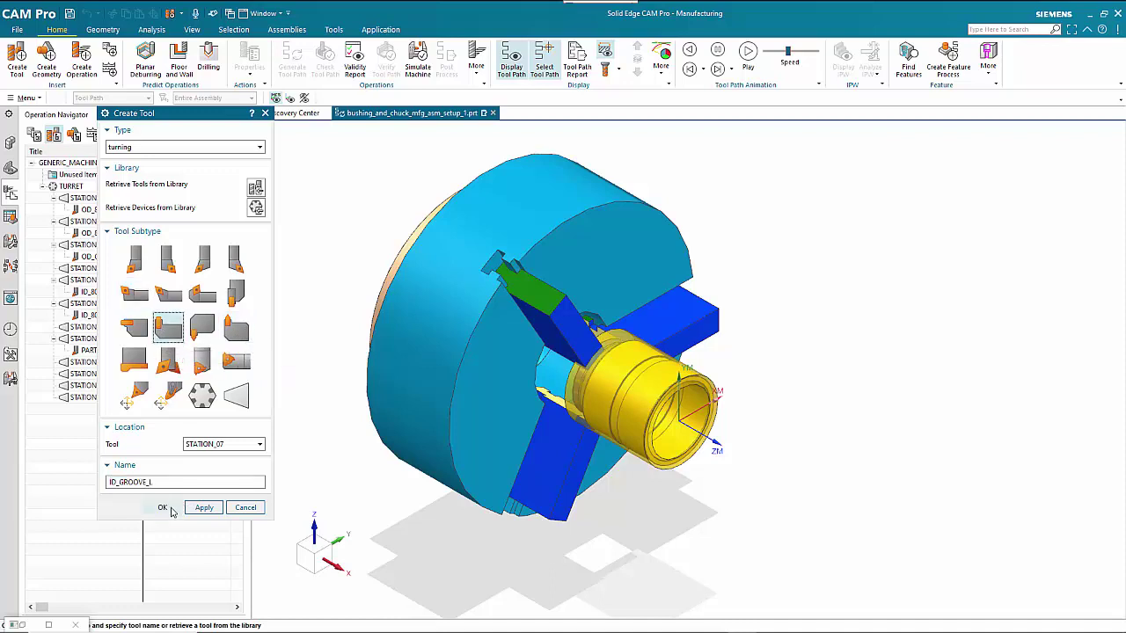
{"action": "left_click", "coordinate": [171, 508]}
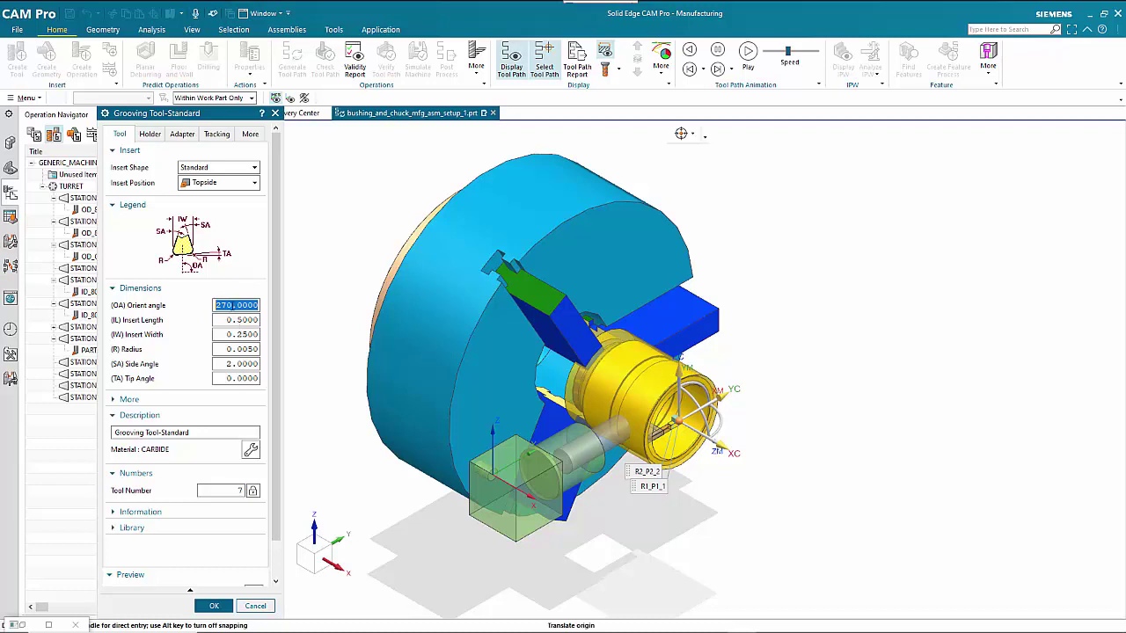
{"action": "left_click", "coordinate": [253, 183]}
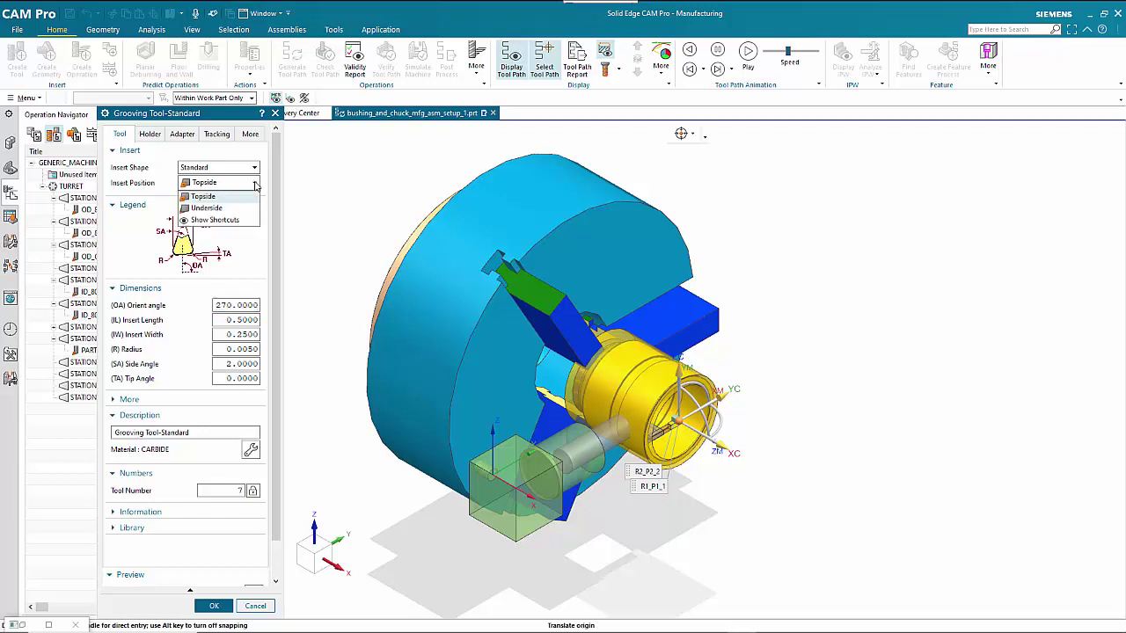
{"action": "left_click", "coordinate": [231, 209]}
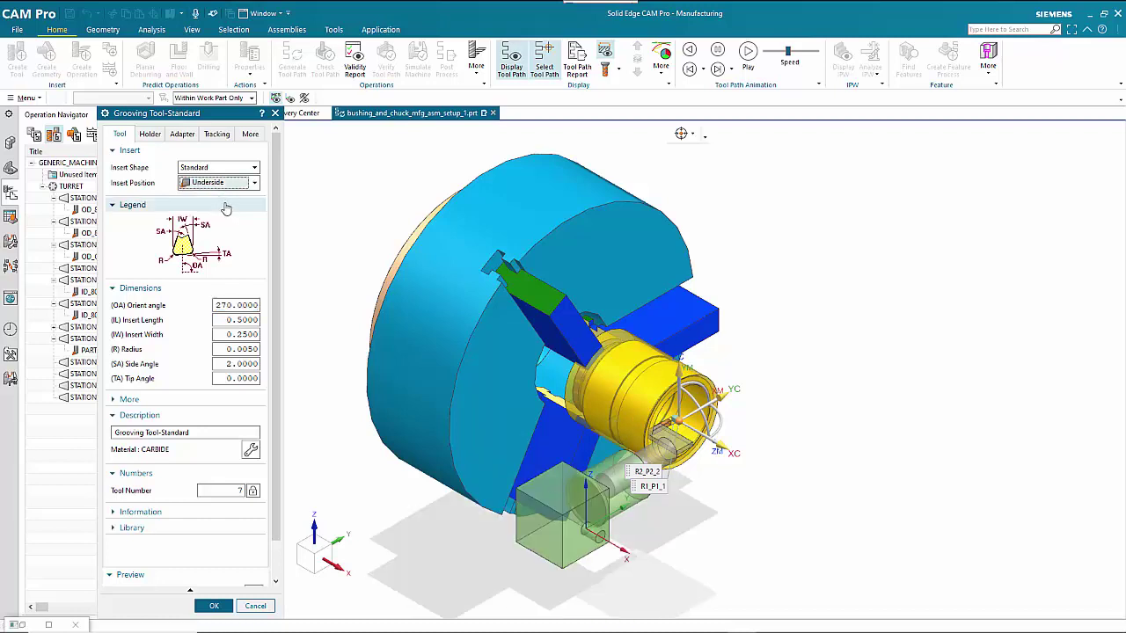
Set the ID grooving tool's holder to the 90 Degrees style with Right hand and accept the tool definition.
{"action": "left_click", "coordinate": [150, 135]}
{"action": "left_click", "coordinate": [221, 182]}
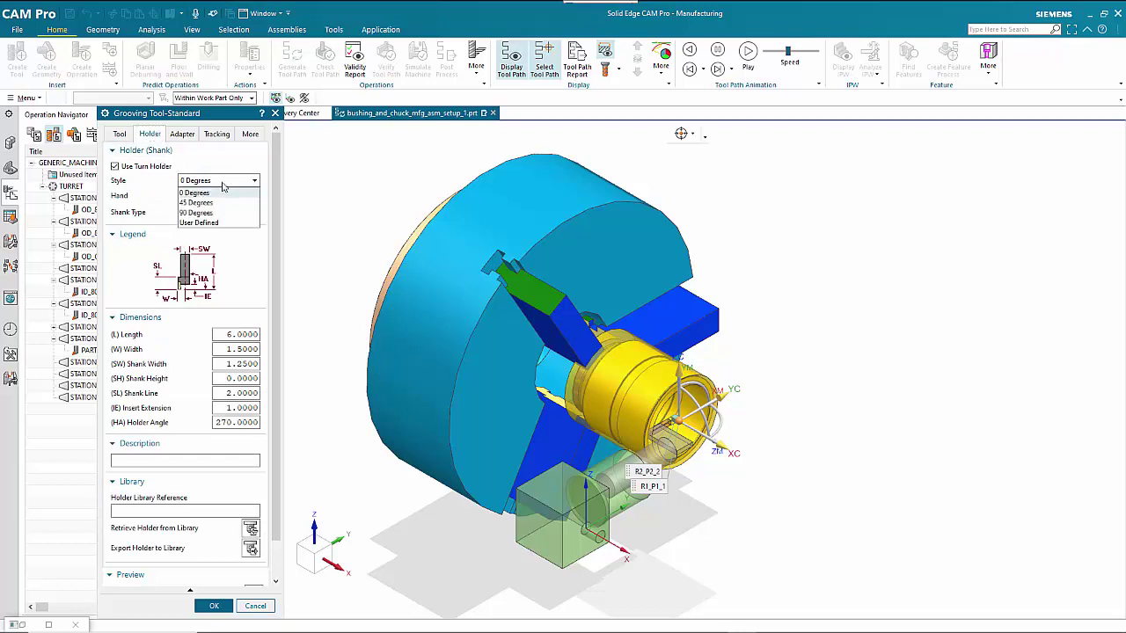
{"action": "left_click", "coordinate": [221, 213]}
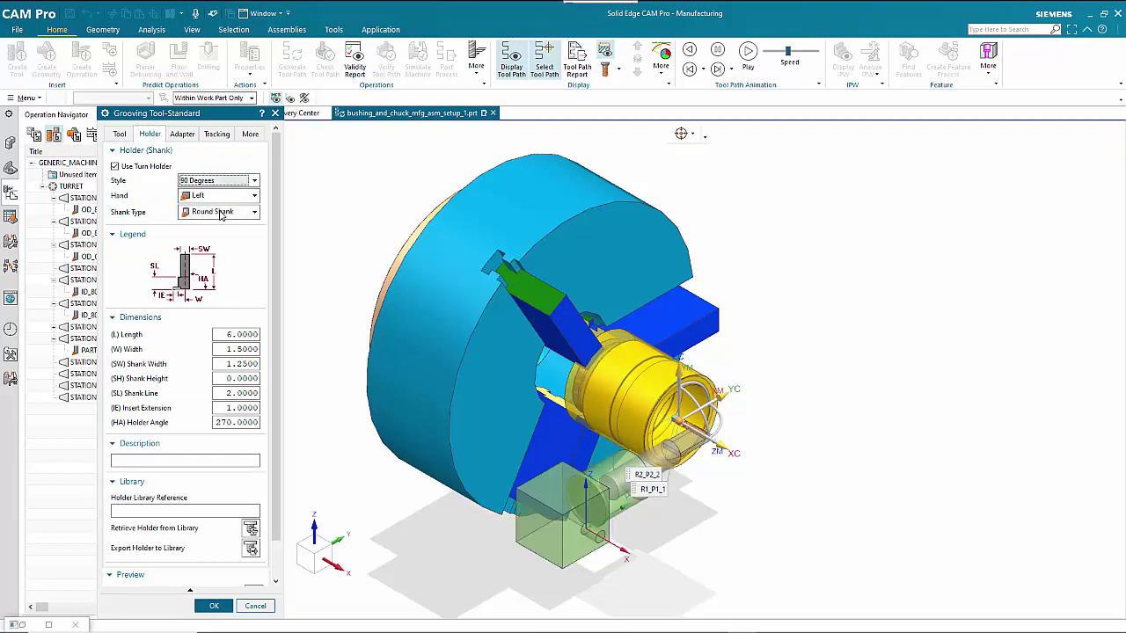
{"action": "left_click", "coordinate": [221, 197]}
{"action": "left_click", "coordinate": [223, 222]}
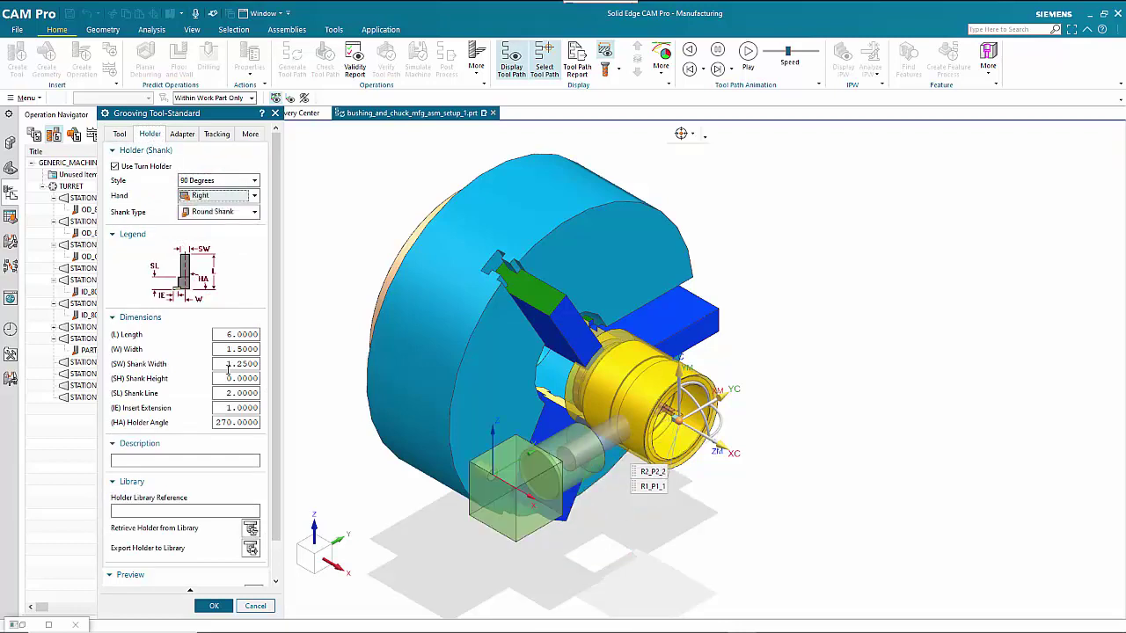
{"action": "left_click", "coordinate": [215, 607]}
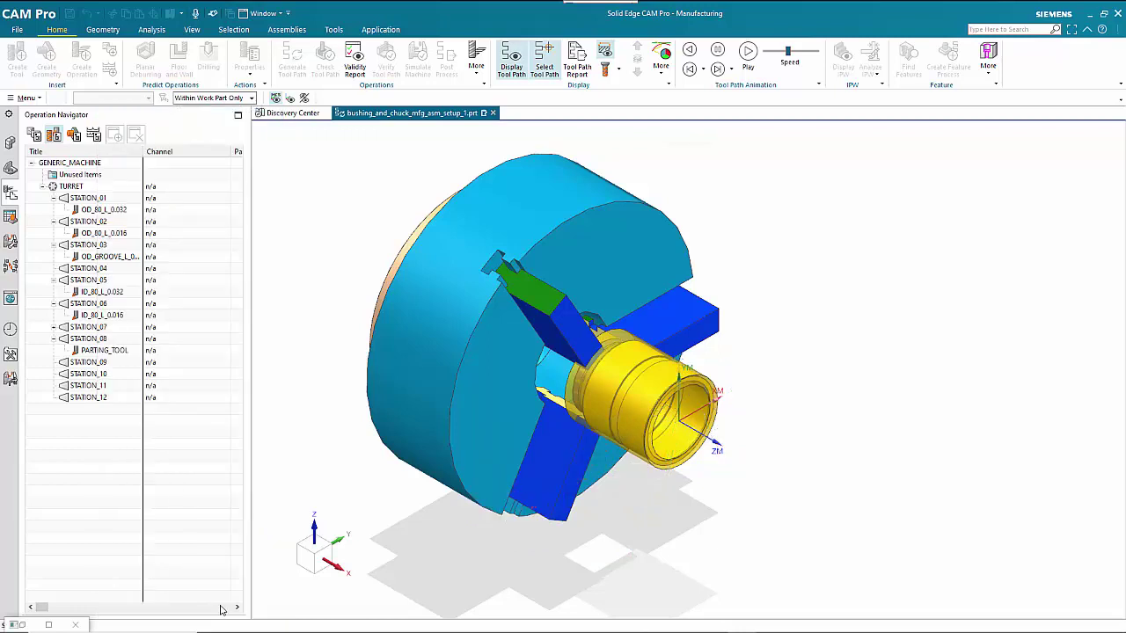
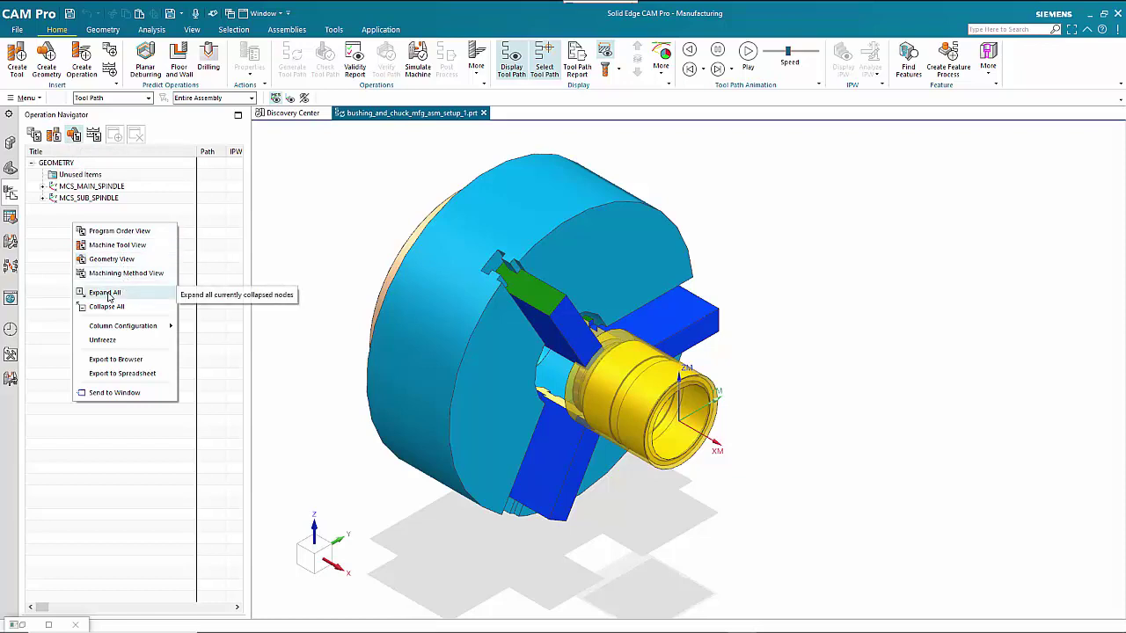
Expand the whole geometry tree and specify the BUSHING solid body as the part geometry of WORKPIECE_MAIN.
{"action": "left_click", "coordinate": [105, 293]}
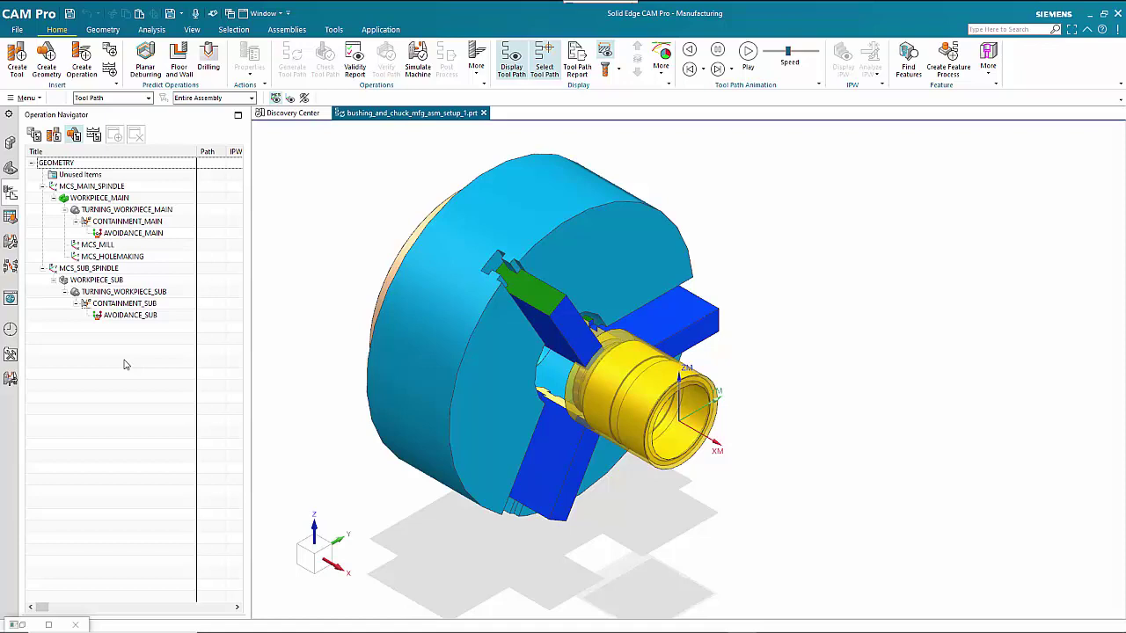
{"action": "double_click", "coordinate": [102, 199]}
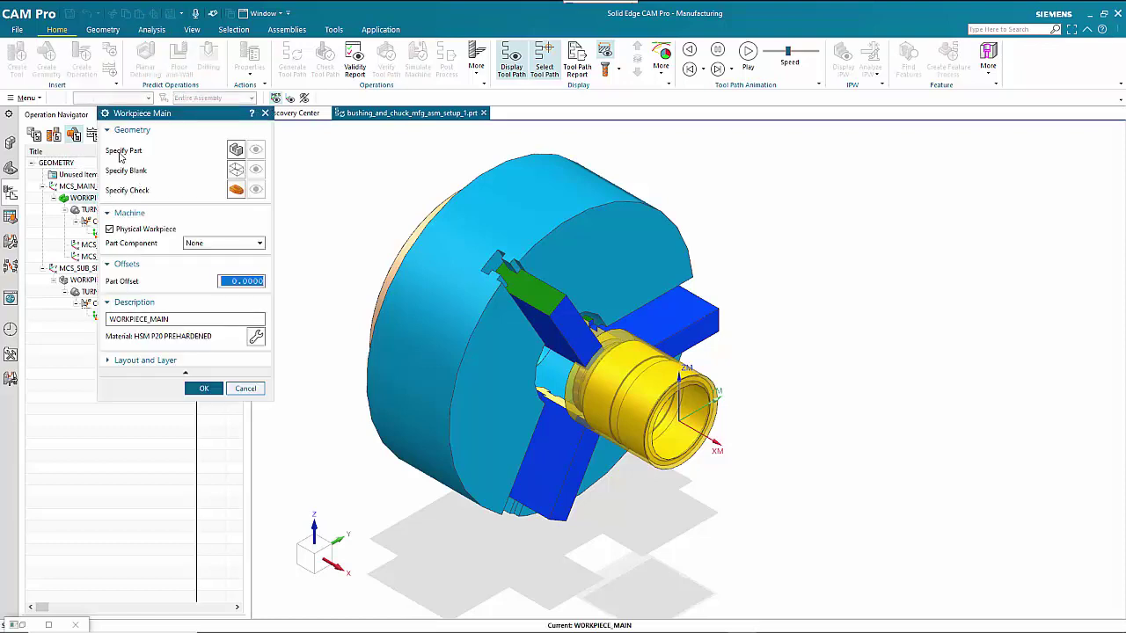
{"action": "left_click", "coordinate": [236, 152]}
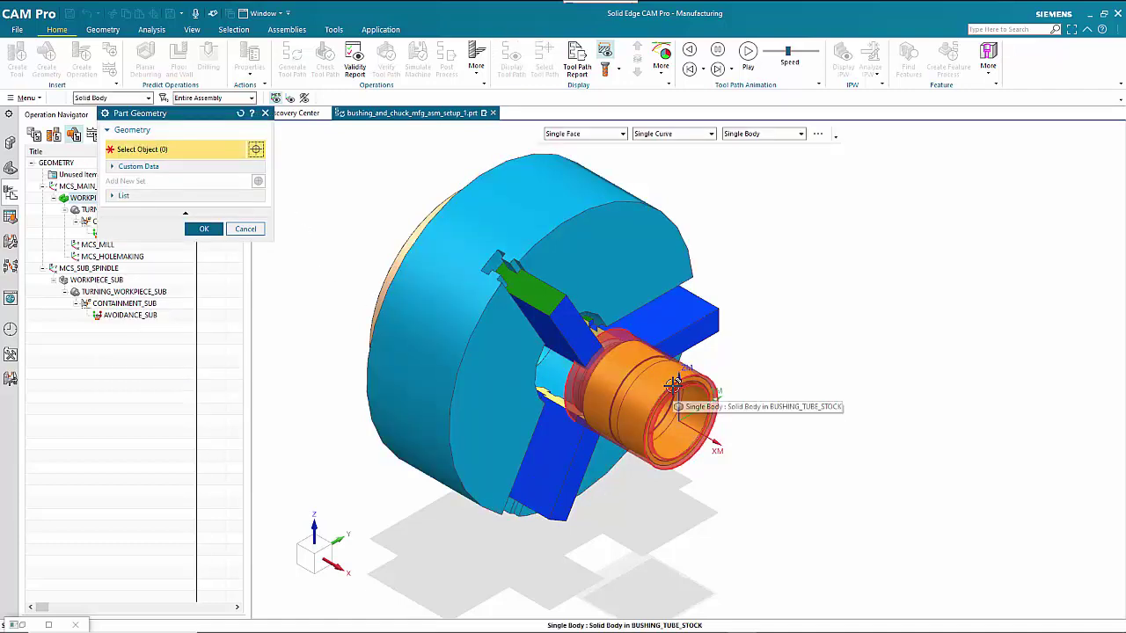
{"action": "left_click", "coordinate": [673, 384]}
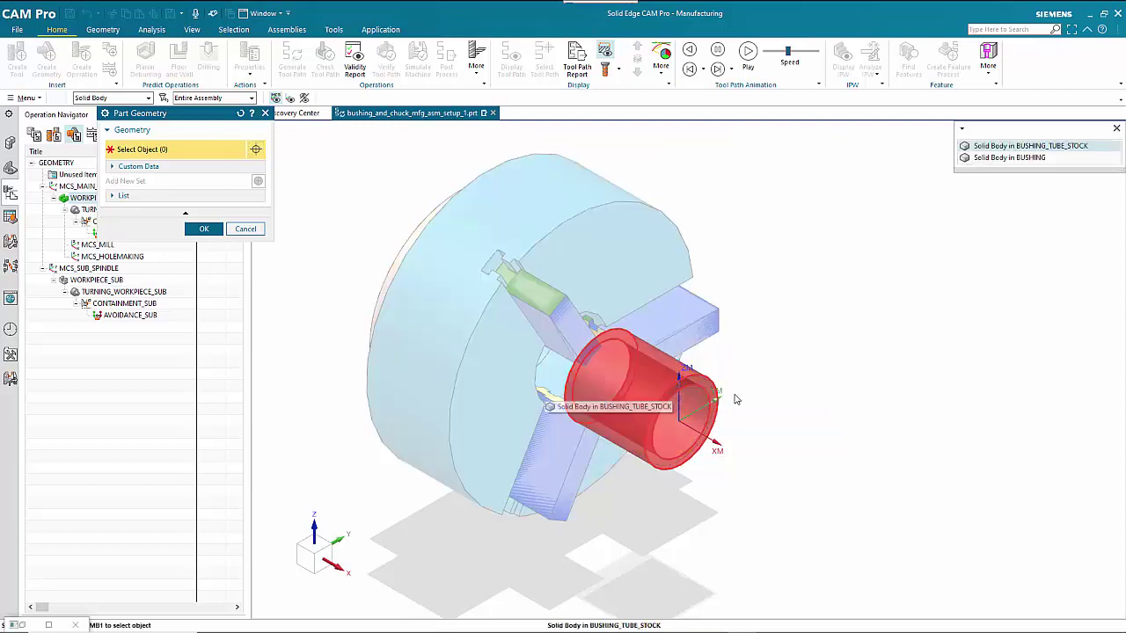
{"action": "left_click", "coordinate": [1023, 159]}
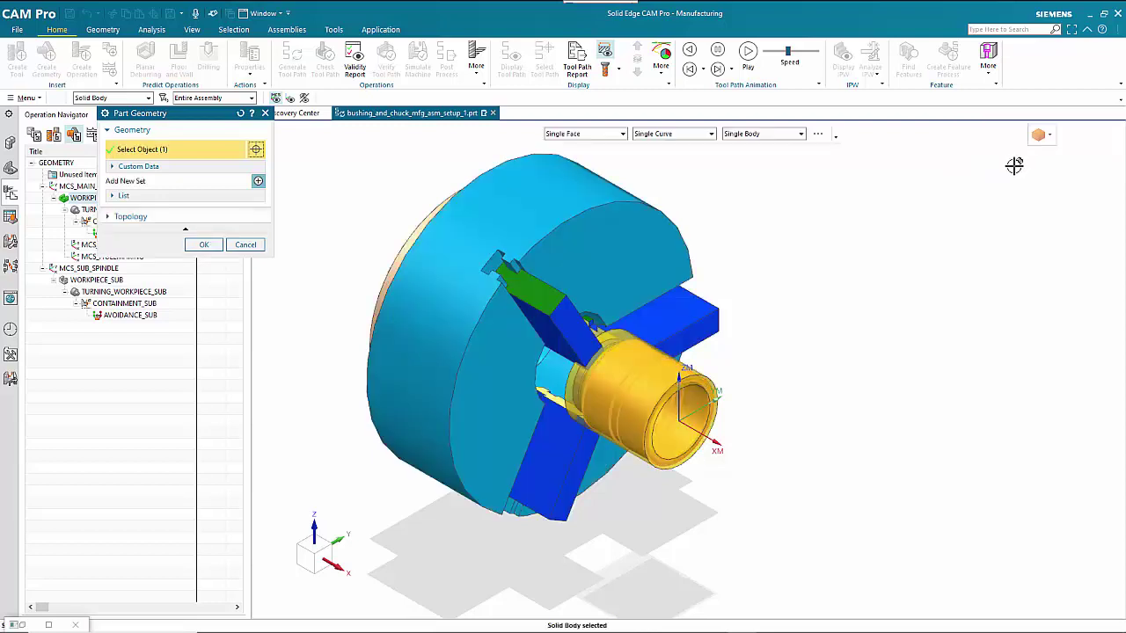
{"action": "left_click", "coordinate": [199, 245]}
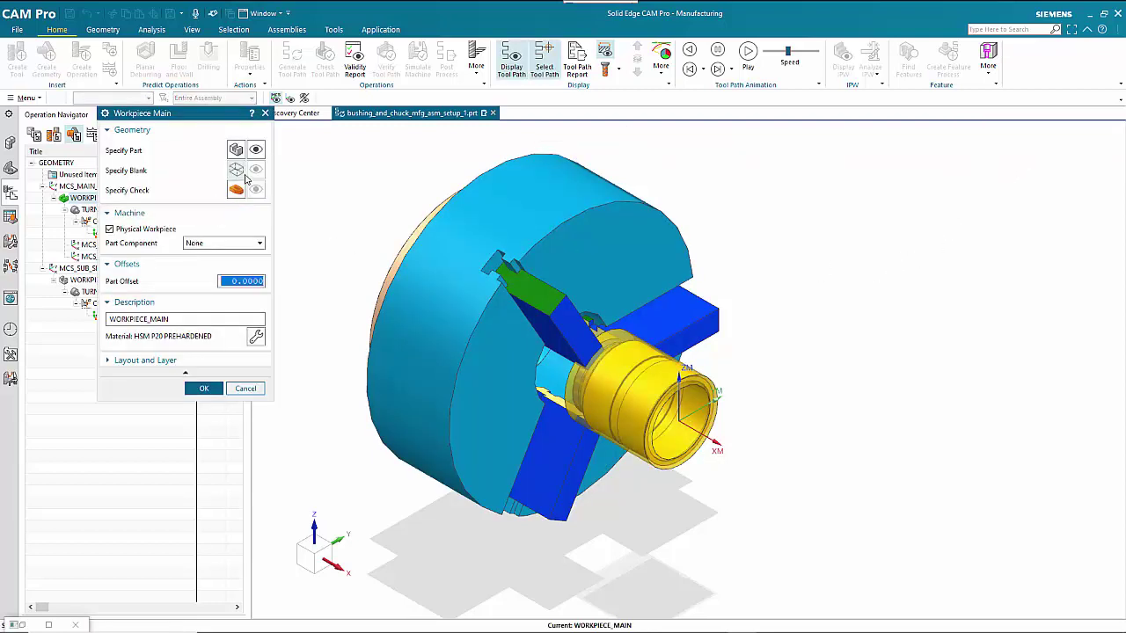
Specify the BUSHING_TUBE_STOCK solid body as the blank of WORKPIECE_MAIN and accept the workpiece definition.
{"action": "left_click", "coordinate": [237, 170]}
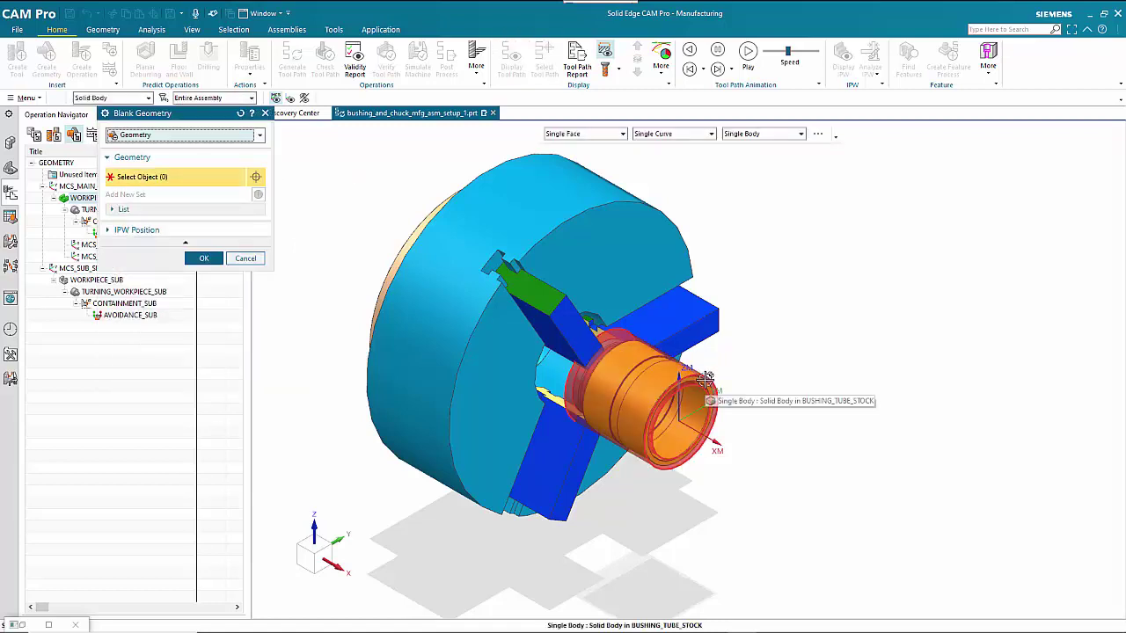
{"action": "left_click", "coordinate": [706, 378]}
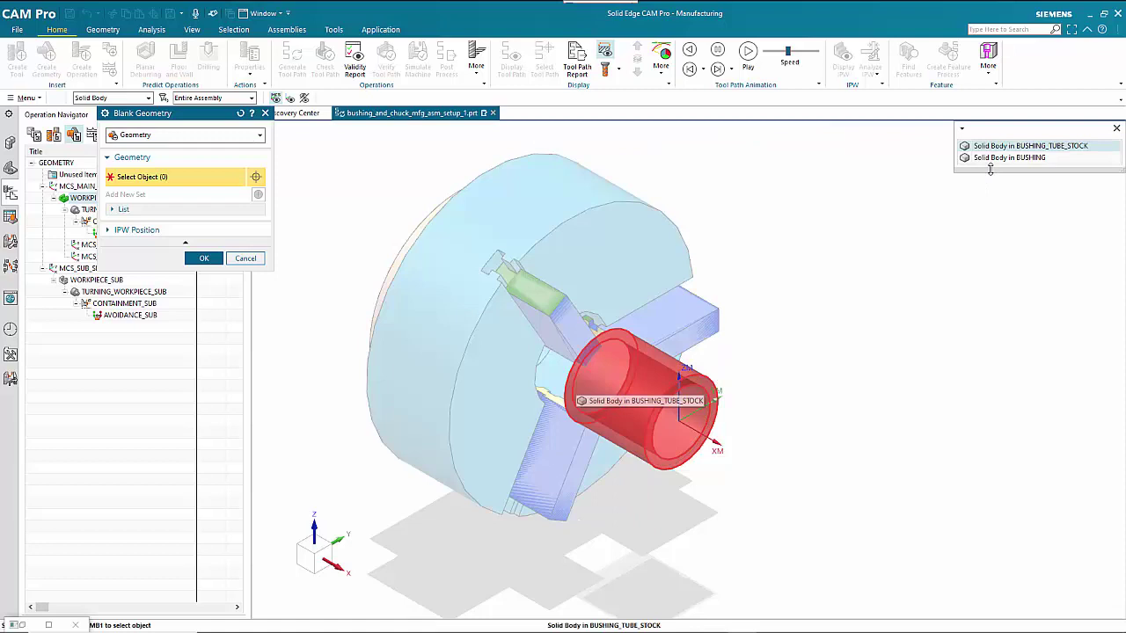
{"action": "left_click", "coordinate": [1071, 151]}
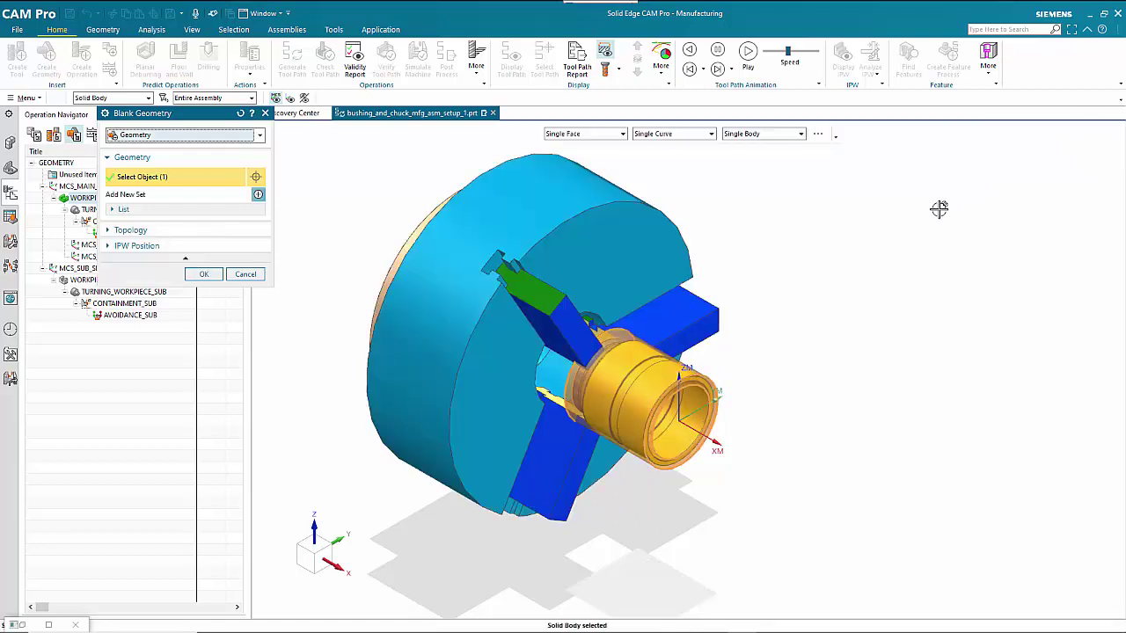
{"action": "left_click", "coordinate": [204, 275]}
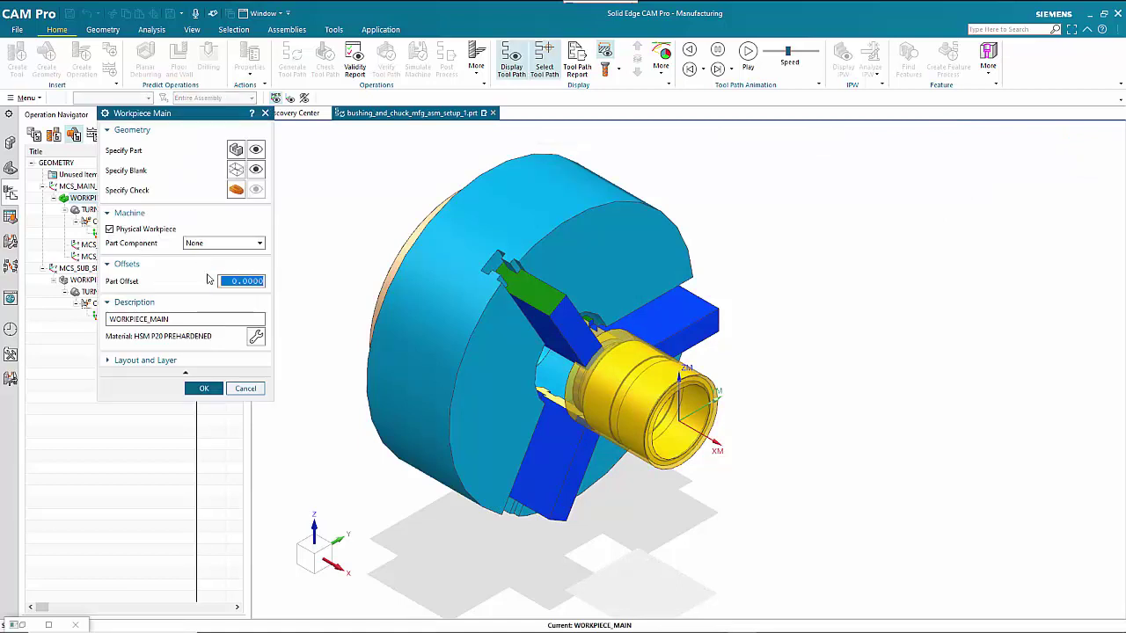
{"action": "left_click", "coordinate": [203, 388]}
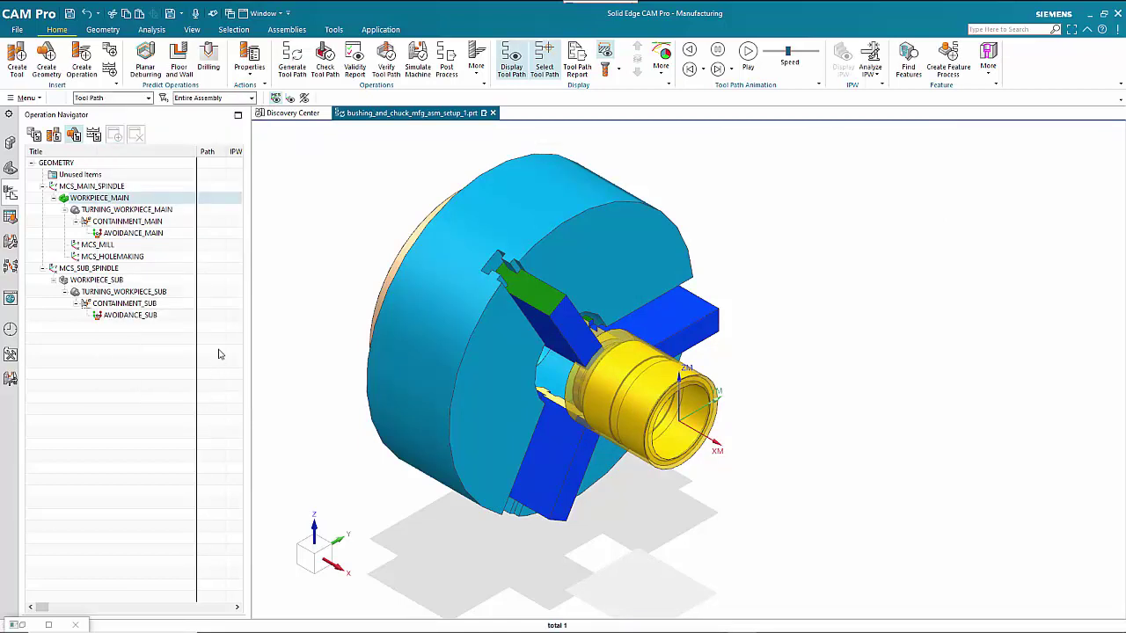
Rename the AVOIDANCE_MAIN geometry under CONTAINMENT_MAIN as AVOIDANCE_OD.
{"action": "mouse_move", "coordinate": [158, 238]}
{"action": "left_mouse_down"}
{"action": "mouse_move", "coordinate": [148, 233]}
{"action": "mouse_move", "coordinate": [171, 233]}
{"action": "left_mouse_up"}
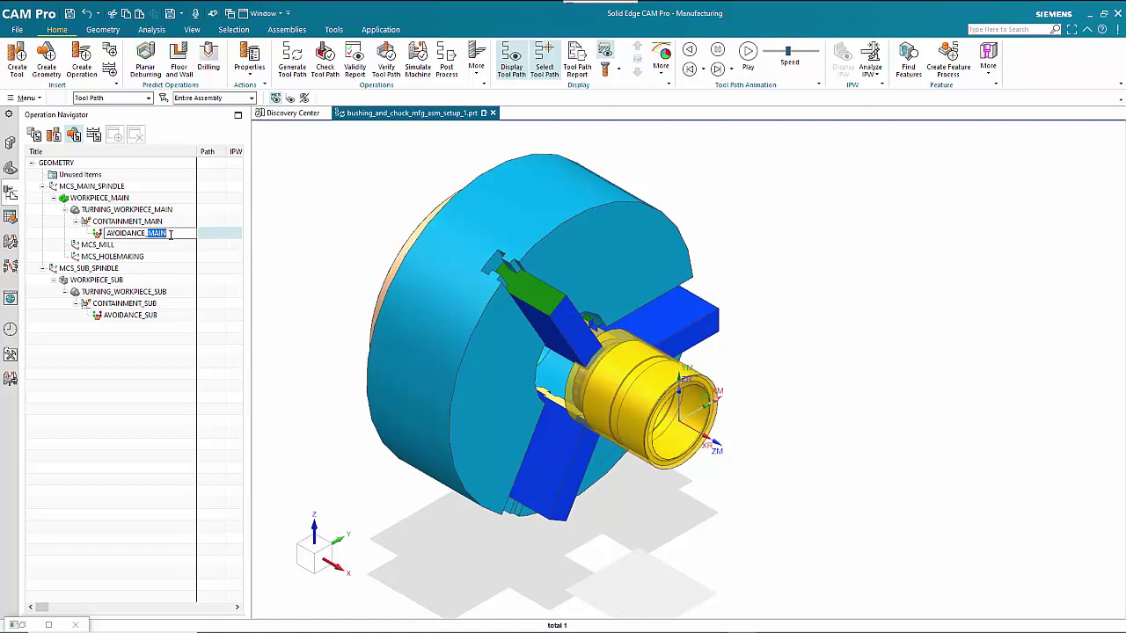
{"action": "type", "text": "OD"}
{"action": "key", "text": "Return"}
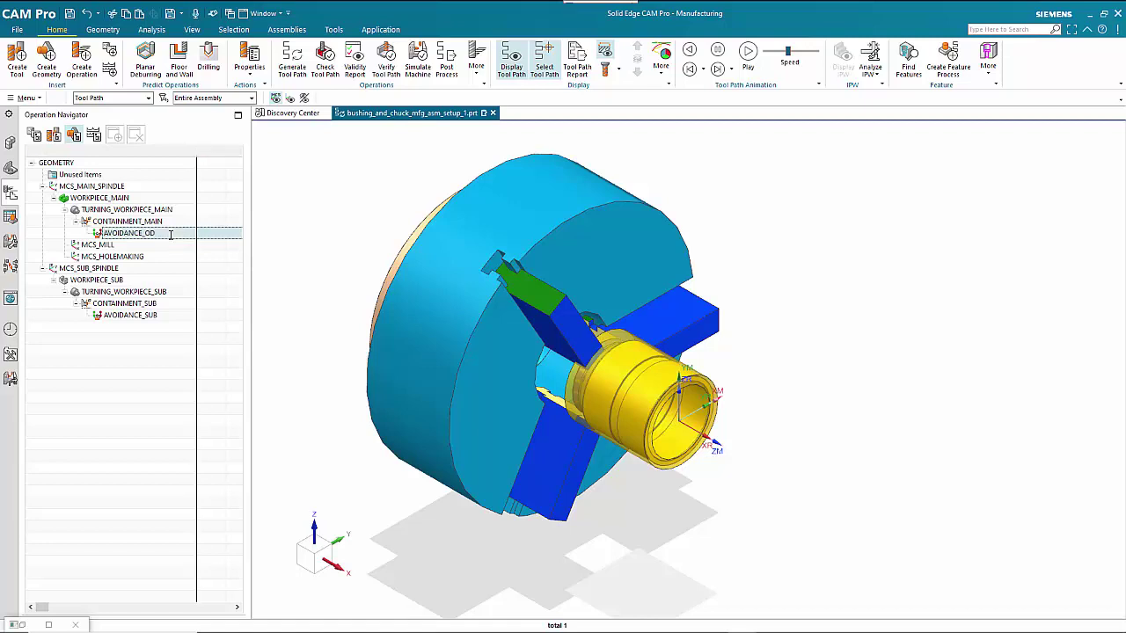
{"action": "right_click", "coordinate": [151, 223]}
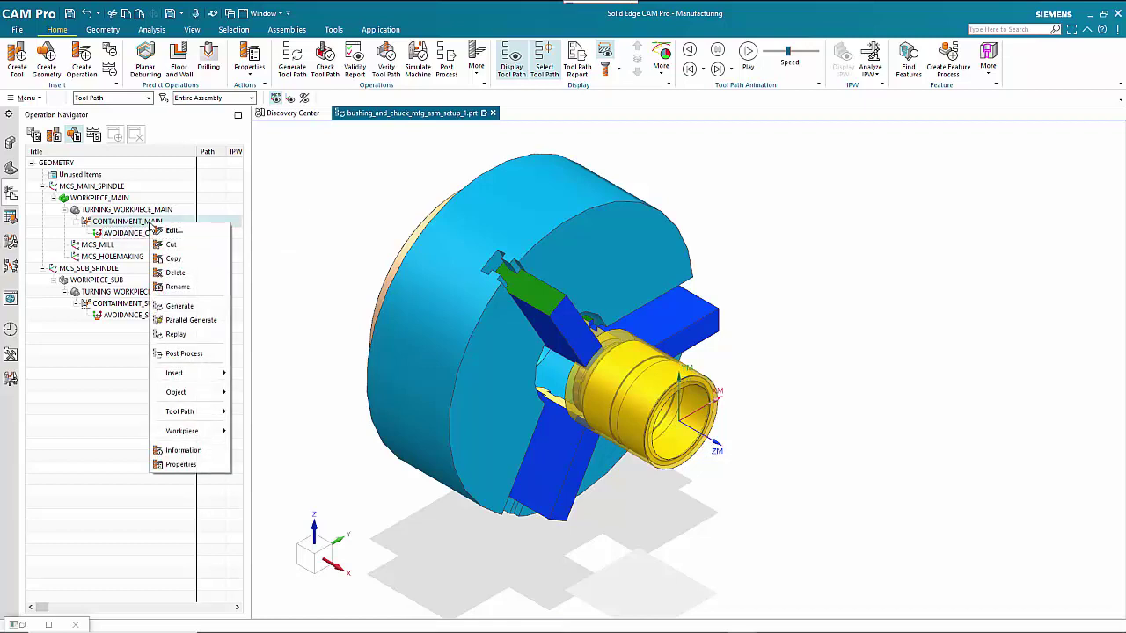
{"action": "mouse_move", "coordinate": [220, 373]}
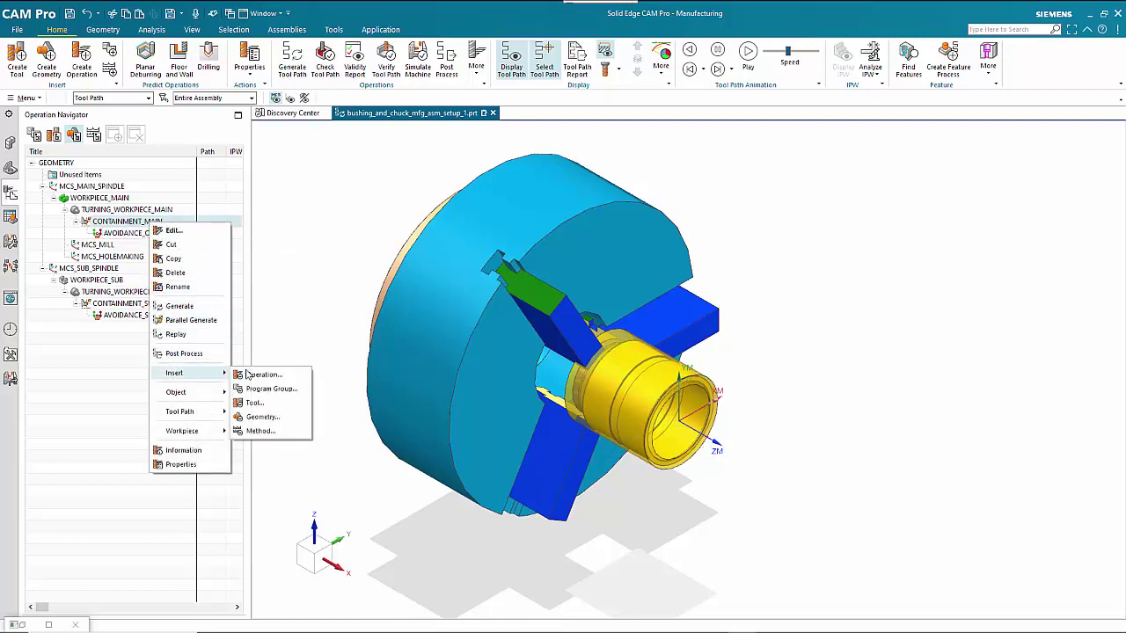
{"action": "left_click", "coordinate": [263, 417]}
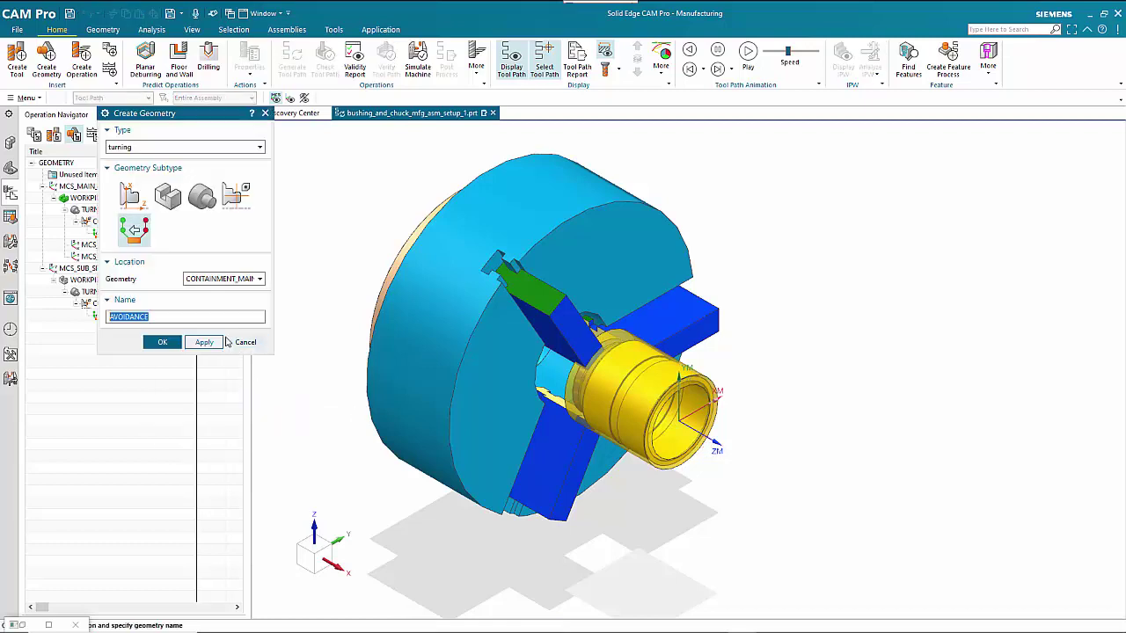
{"action": "left_click", "coordinate": [174, 318]}
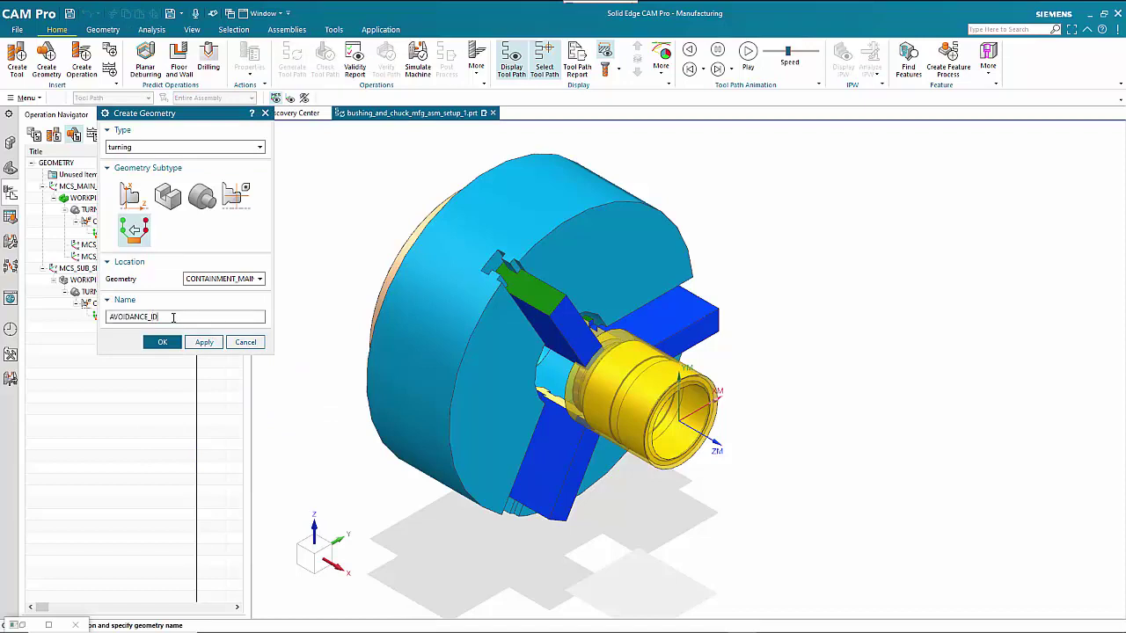
{"action": "type", "text": "_ID"}
{"action": "left_click", "coordinate": [166, 344]}
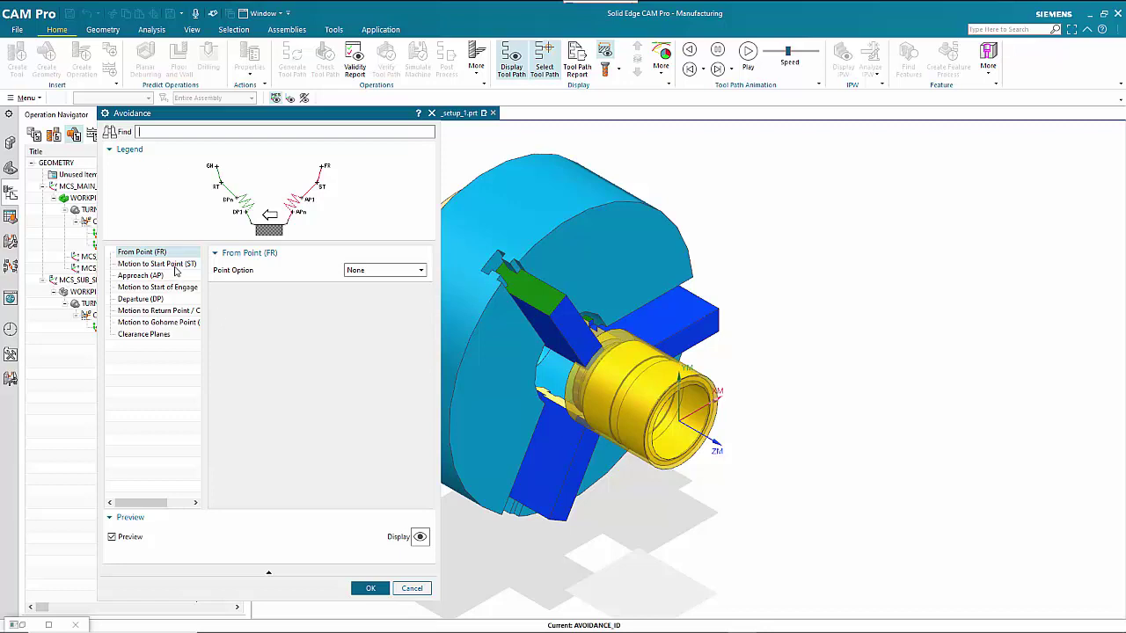
{"action": "left_click", "coordinate": [431, 112]}
Orient the model to the Top view and insert a turning avoidance geometry named AVOIDANCE_ID under CONTAINMENT_MAIN.
{"action": "right_click", "coordinate": [972, 391]}
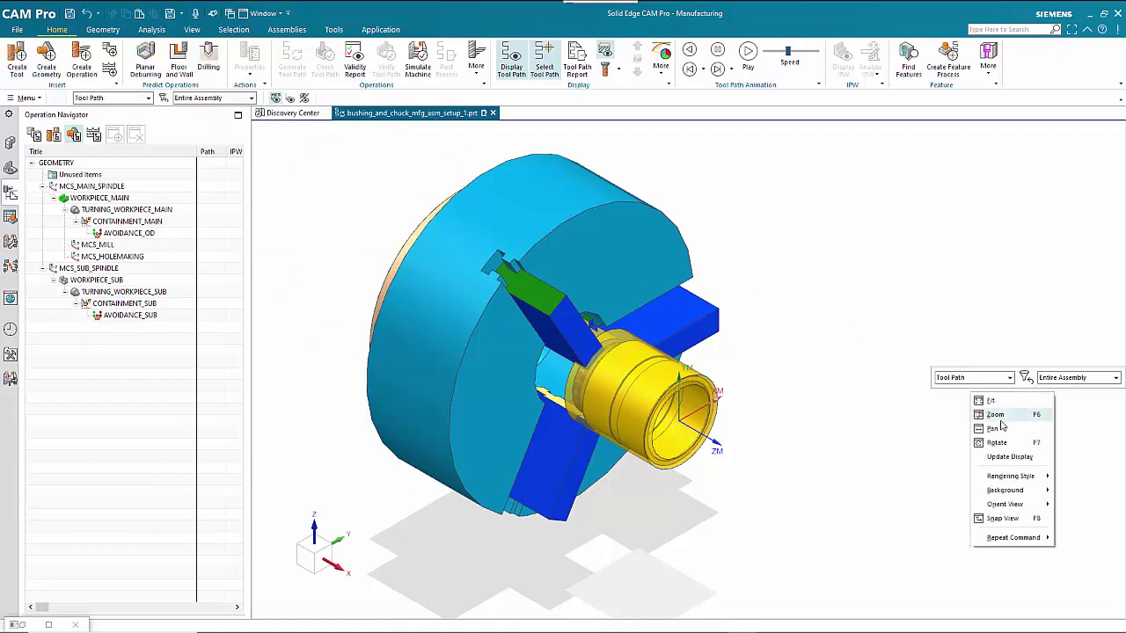
{"action": "mouse_move", "coordinate": [1001, 491]}
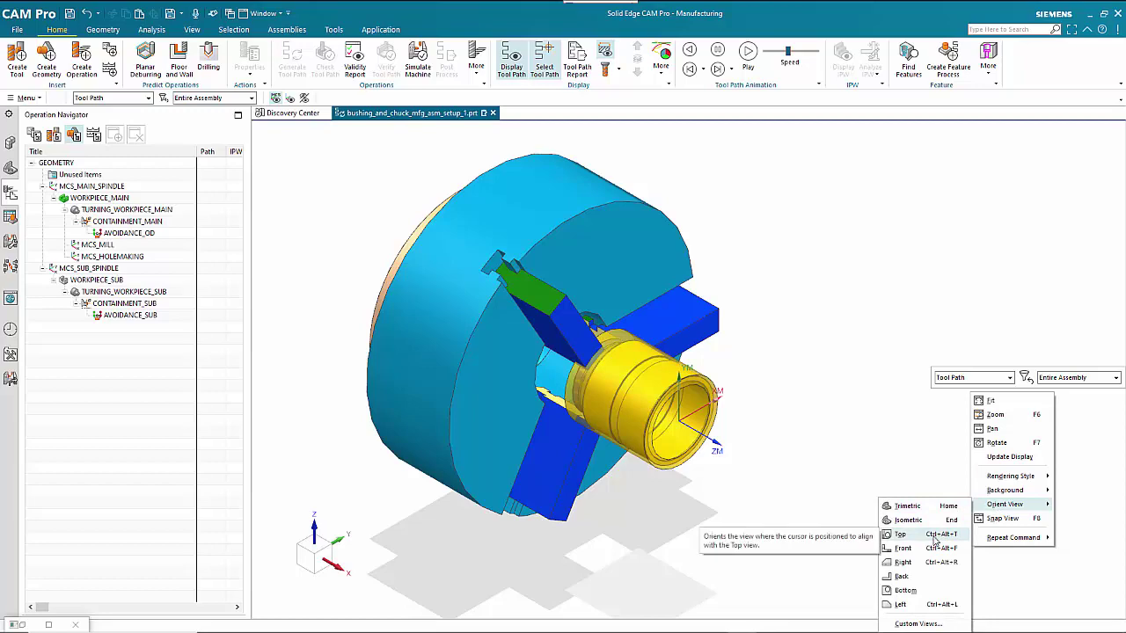
{"action": "left_click", "coordinate": [936, 540]}
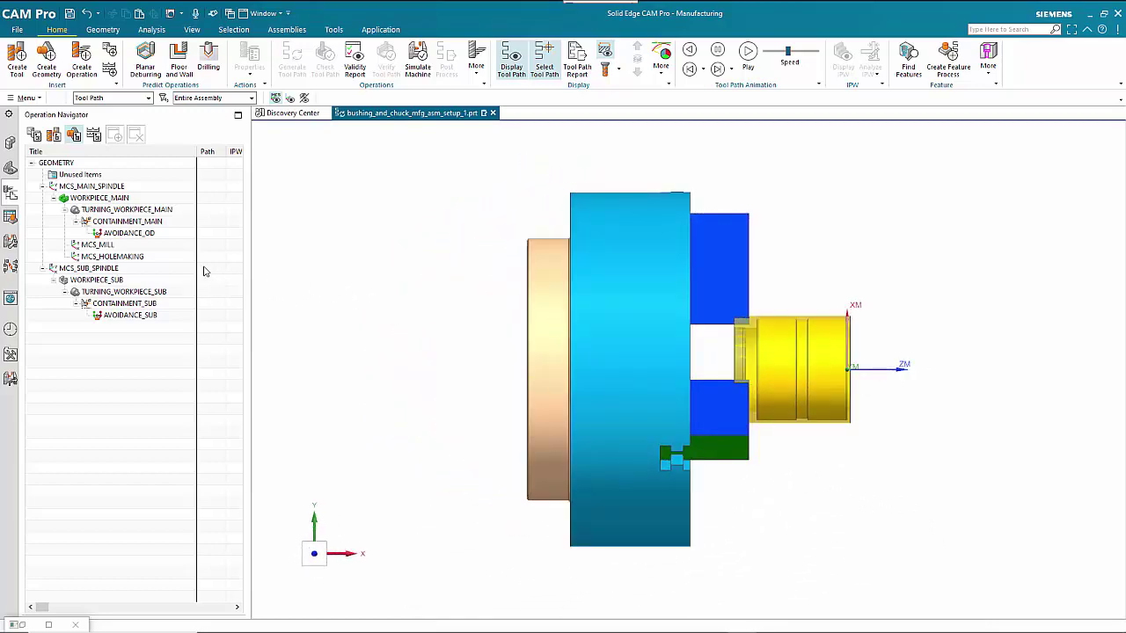
{"action": "right_click", "coordinate": [130, 226]}
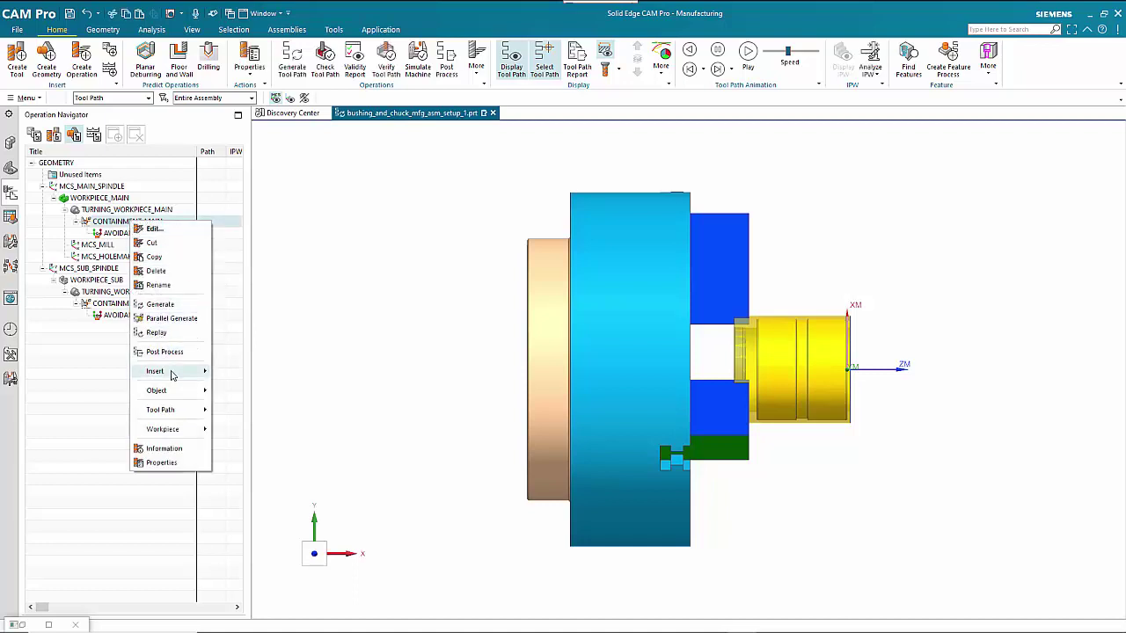
{"action": "mouse_move", "coordinate": [172, 374]}
{"action": "left_click", "coordinate": [239, 411]}
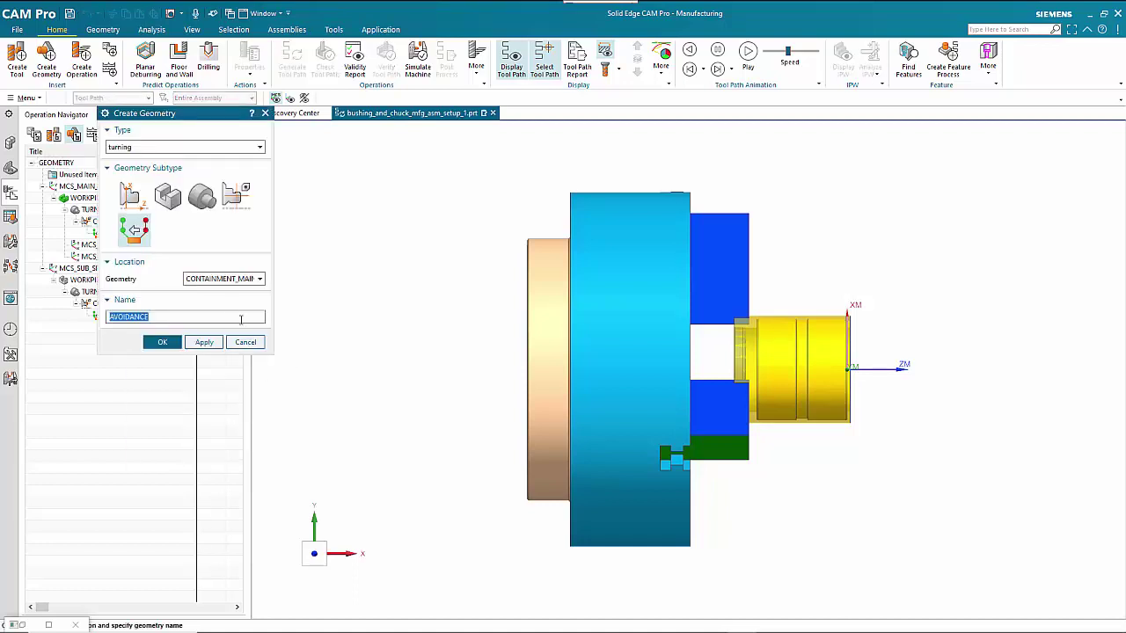
{"action": "left_click", "coordinate": [182, 317]}
{"action": "left_click", "coordinate": [172, 343]}
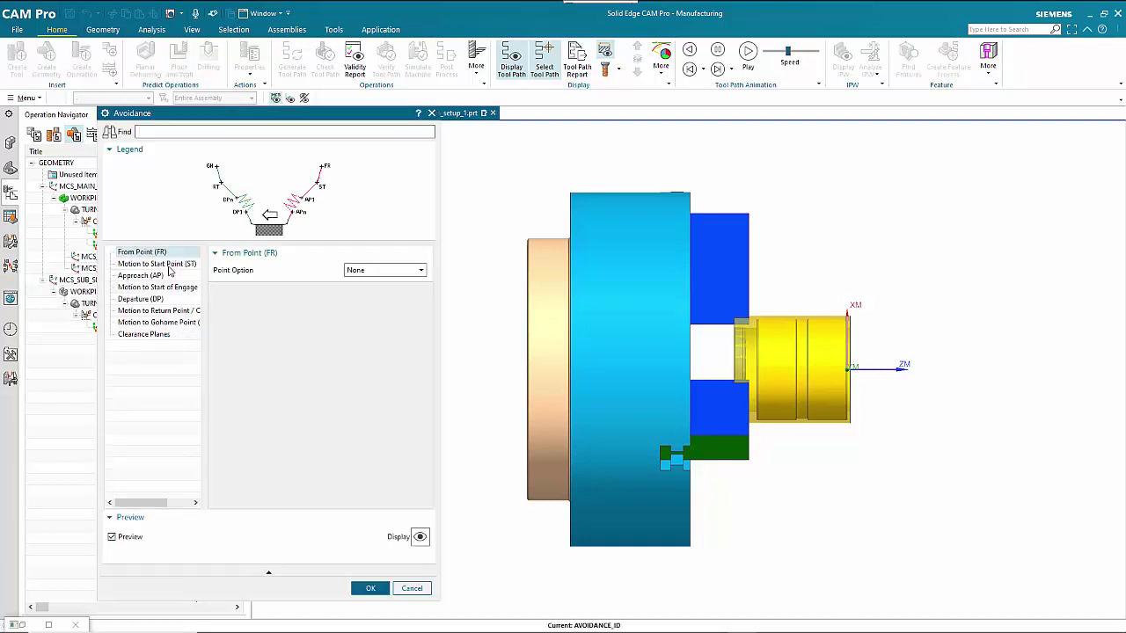
Set AVOIDANCE_ID's motion to start point to Direct, with a point just in front of the bushing face, slightly below its outer diameter.
{"action": "left_click", "coordinate": [169, 265]}
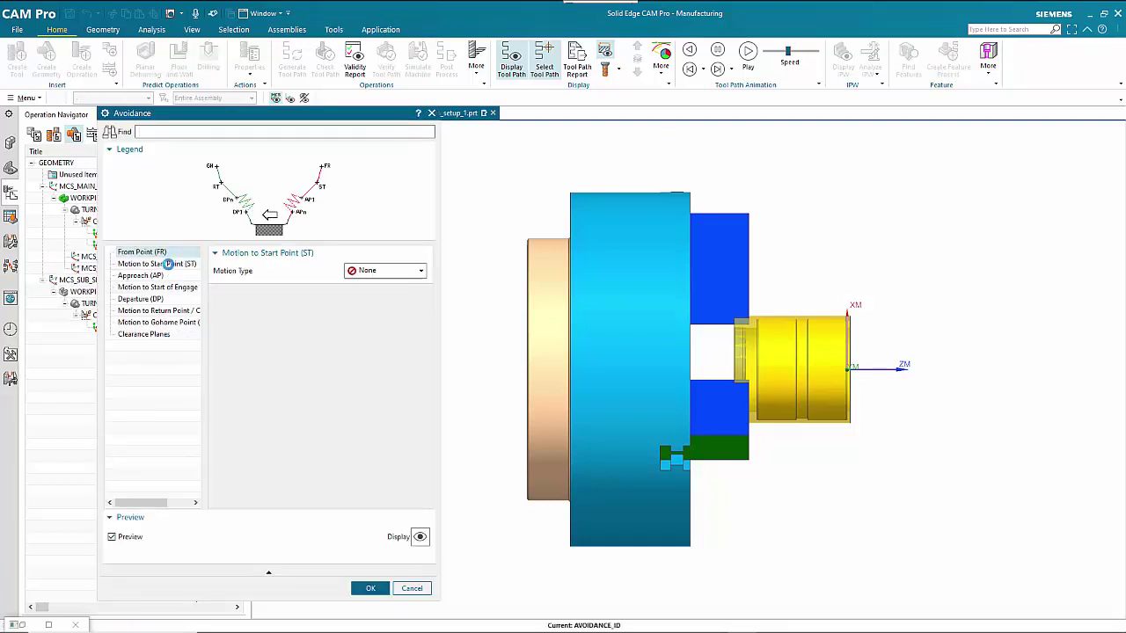
{"action": "left_click", "coordinate": [358, 274]}
{"action": "left_click", "coordinate": [374, 300]}
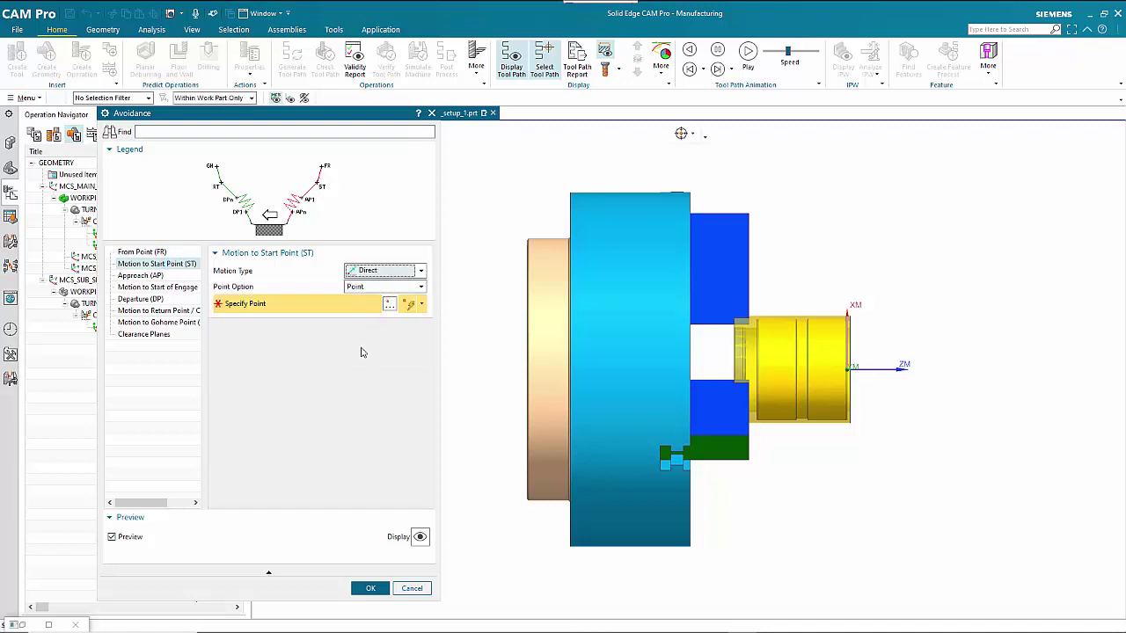
{"action": "left_click", "coordinate": [864, 334]}
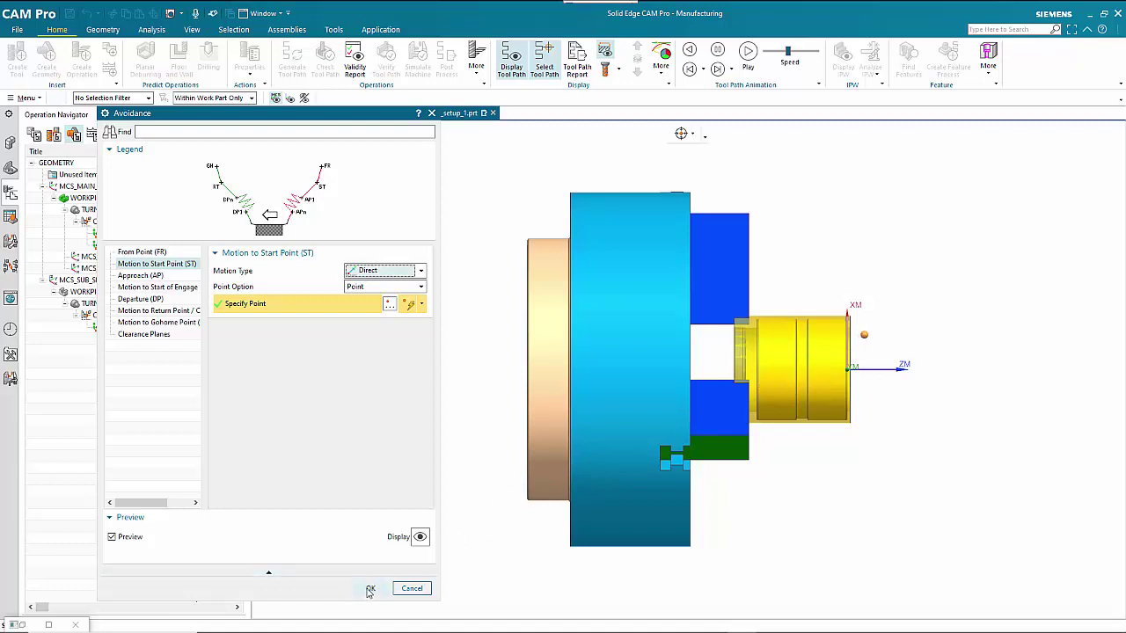
{"action": "left_click", "coordinate": [371, 589]}
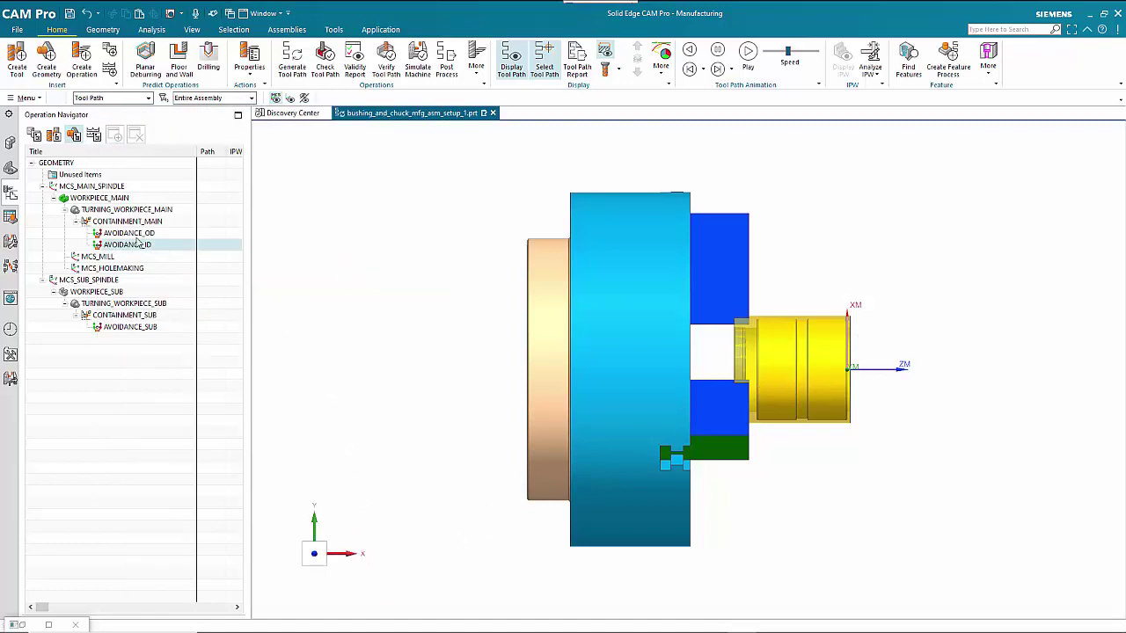
Set AVOIDANCE_OD's motion to start point to Direct, with a point in front of the bushing face, just outside its outer diameter.
{"action": "left_click", "coordinate": [136, 234]}
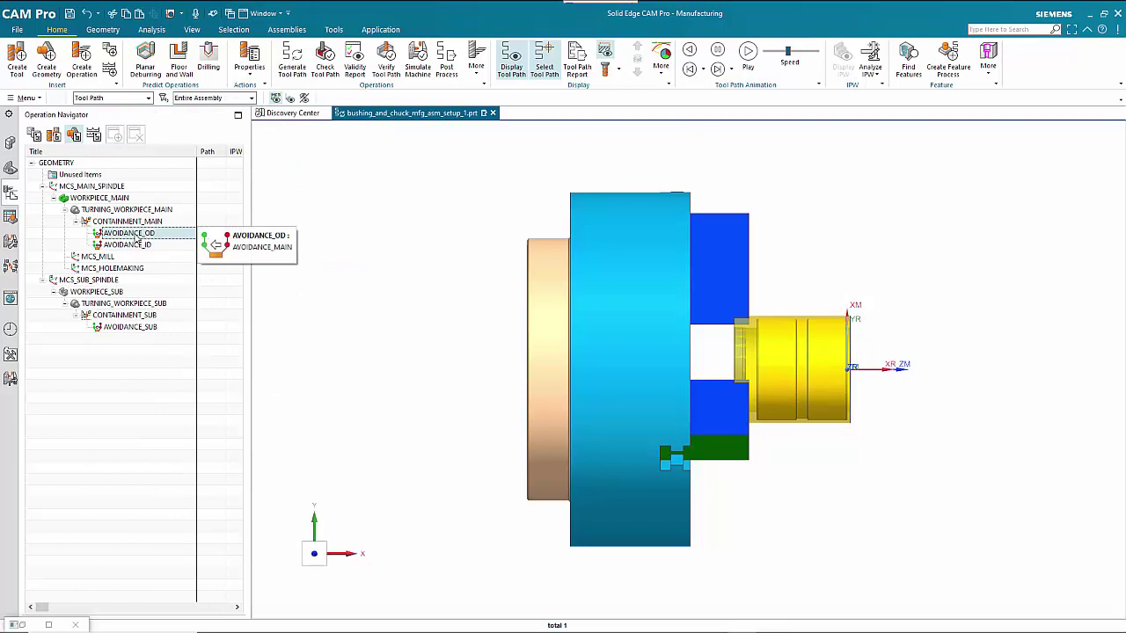
{"action": "double_click", "coordinate": [136, 234]}
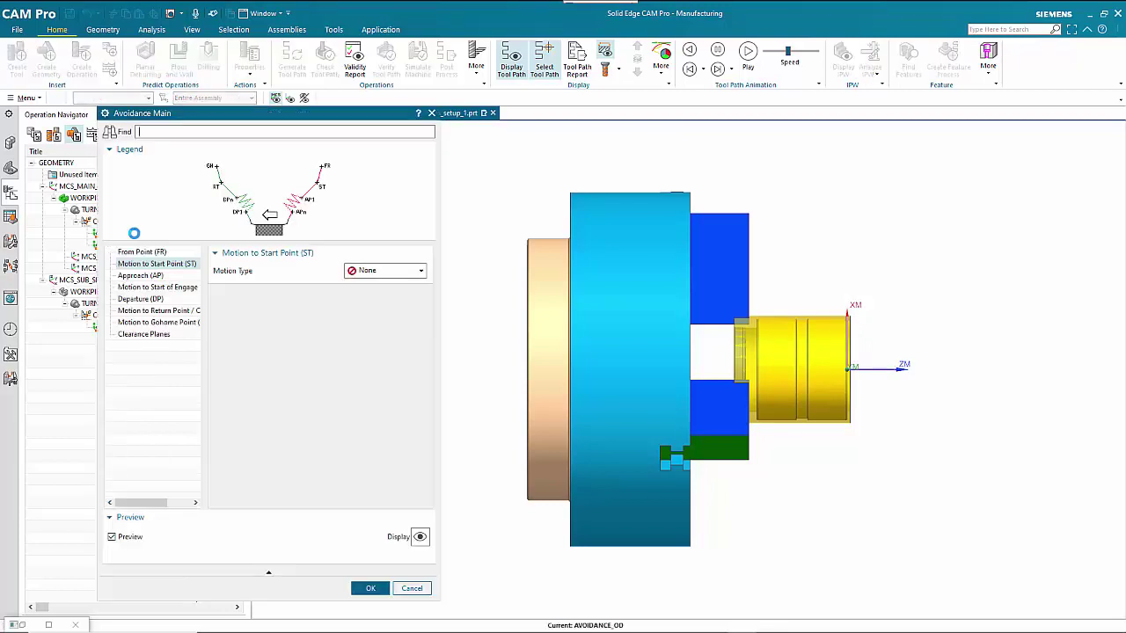
{"action": "left_click", "coordinate": [363, 273]}
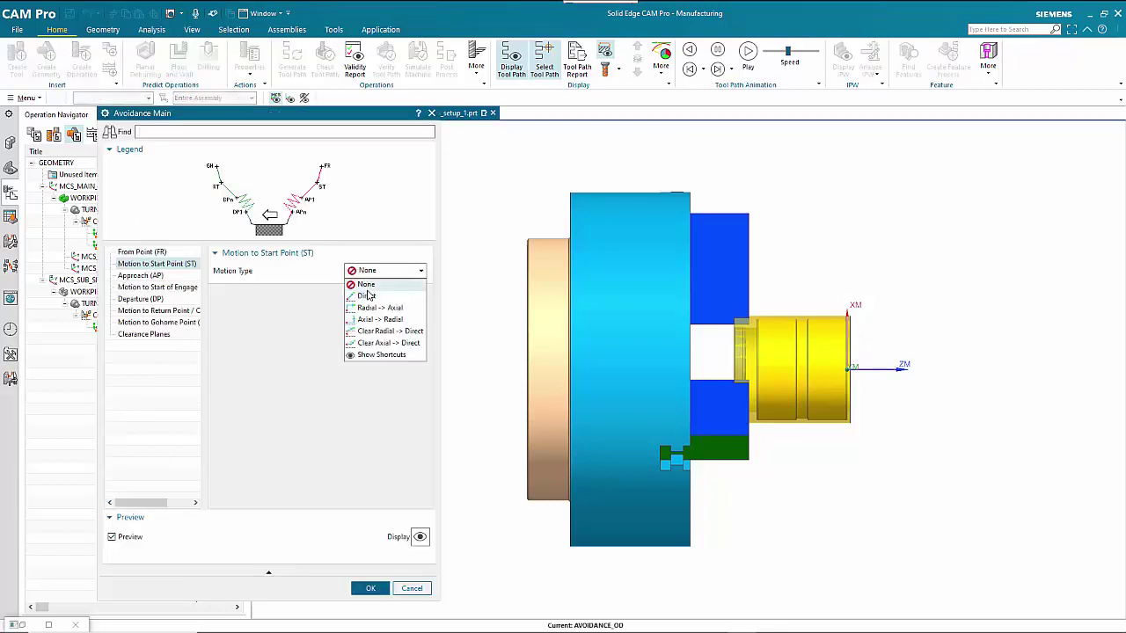
{"action": "left_click", "coordinate": [369, 283]}
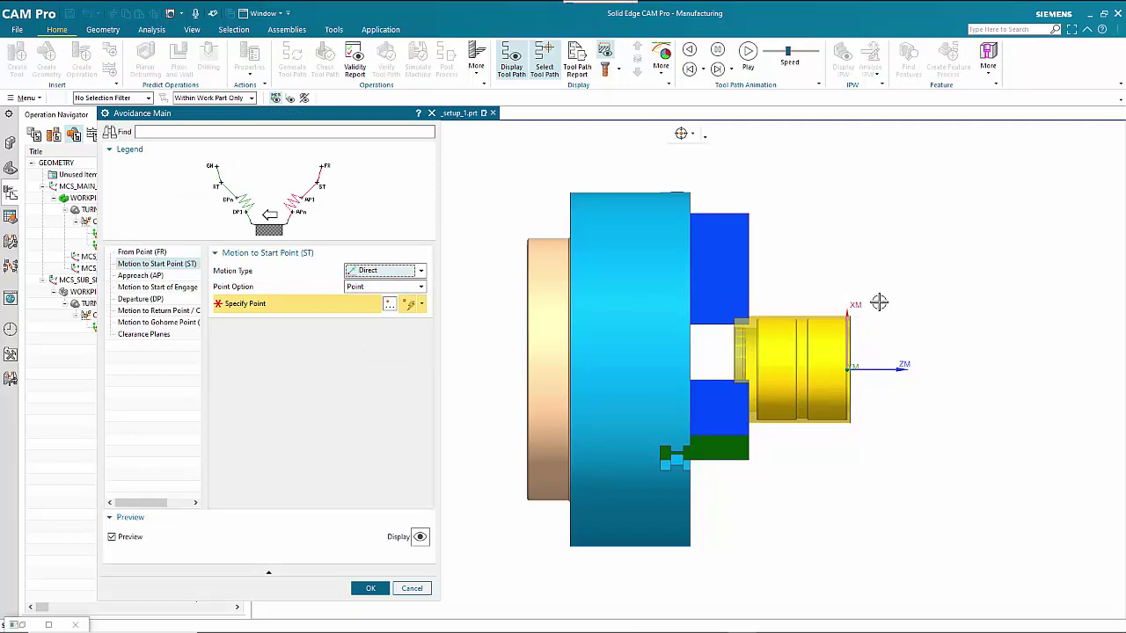
{"action": "left_click", "coordinate": [876, 301]}
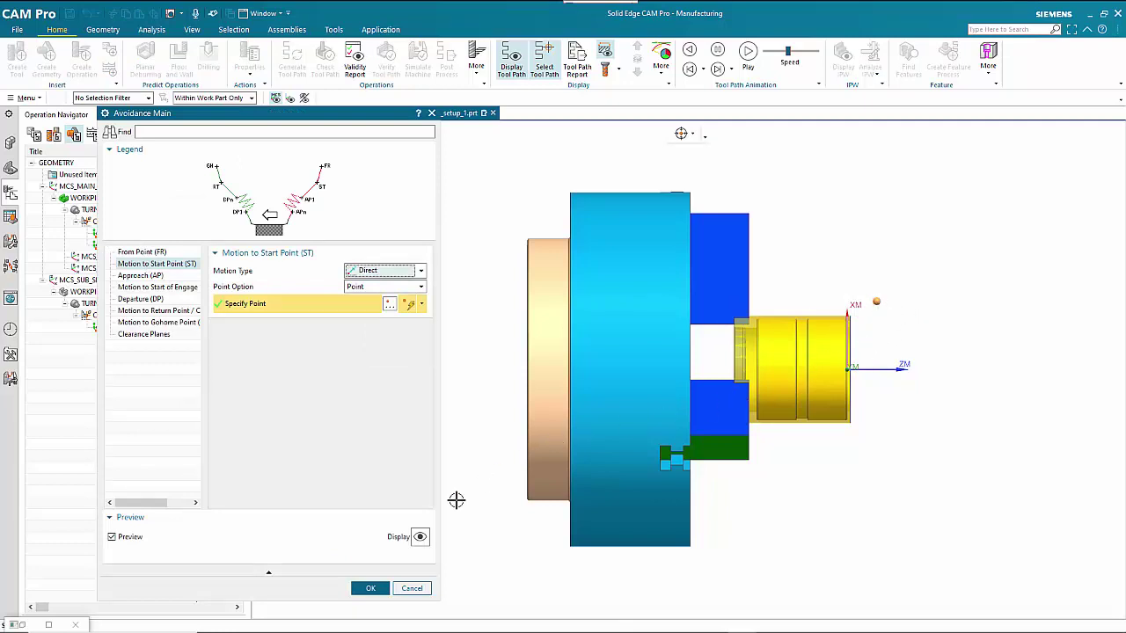
{"action": "left_click", "coordinate": [371, 589]}
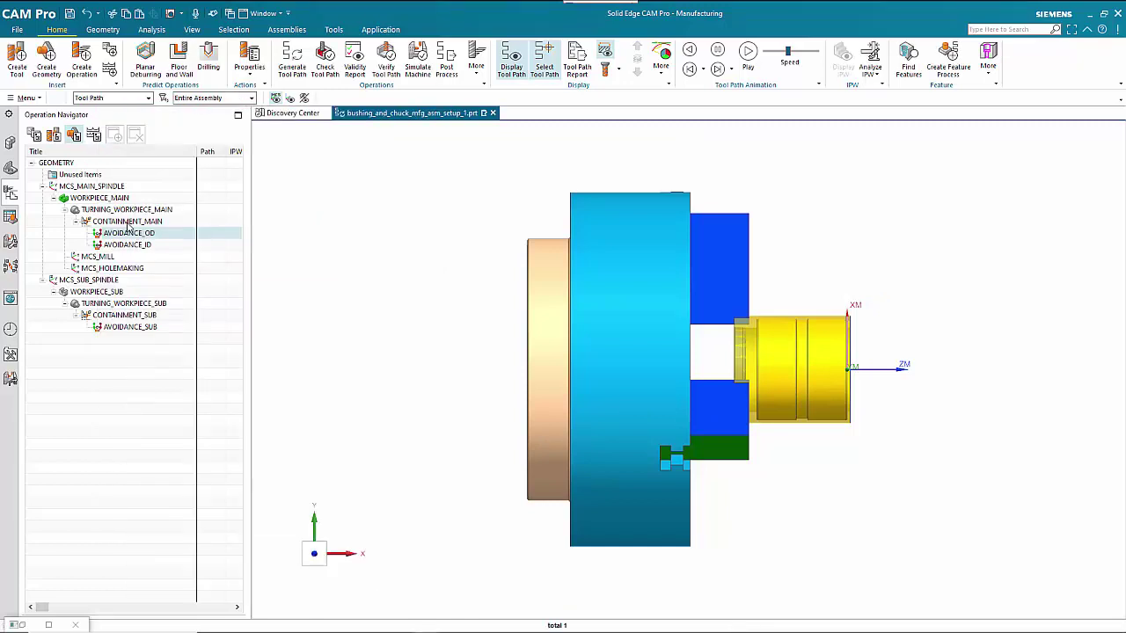
Limit Axial Trim Plane 1 of CONTAINMENT_MAIN by Distance with an axial ZM/XM value of -4.125.
{"action": "double_click", "coordinate": [127, 223]}
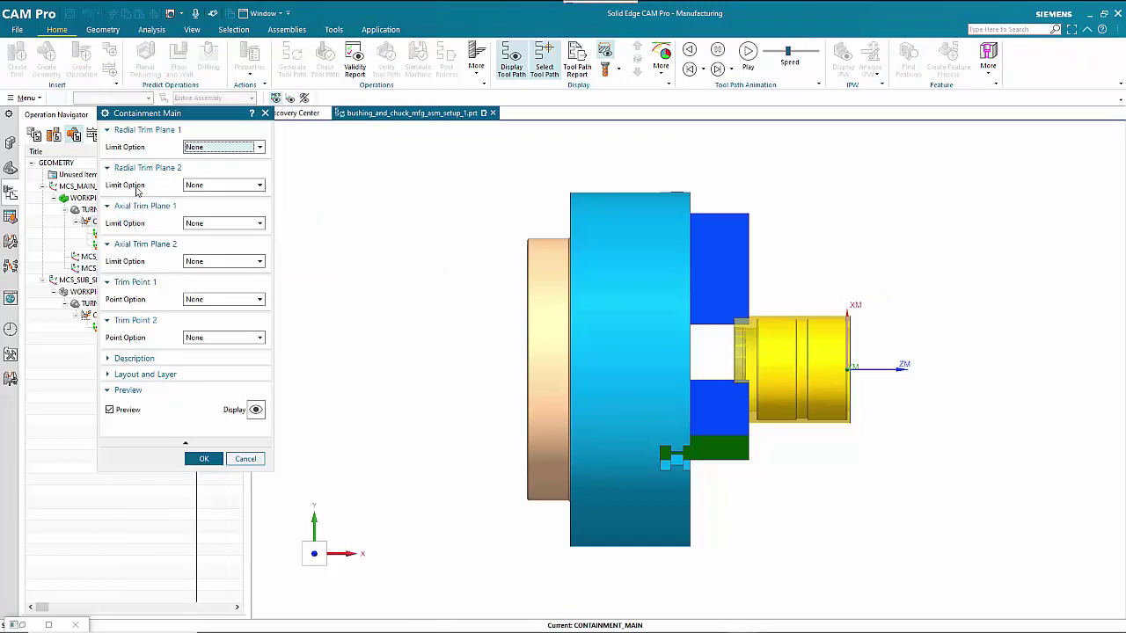
{"action": "left_click_drag", "start_coordinate": [163, 116], "coordinate": [242, 114]}
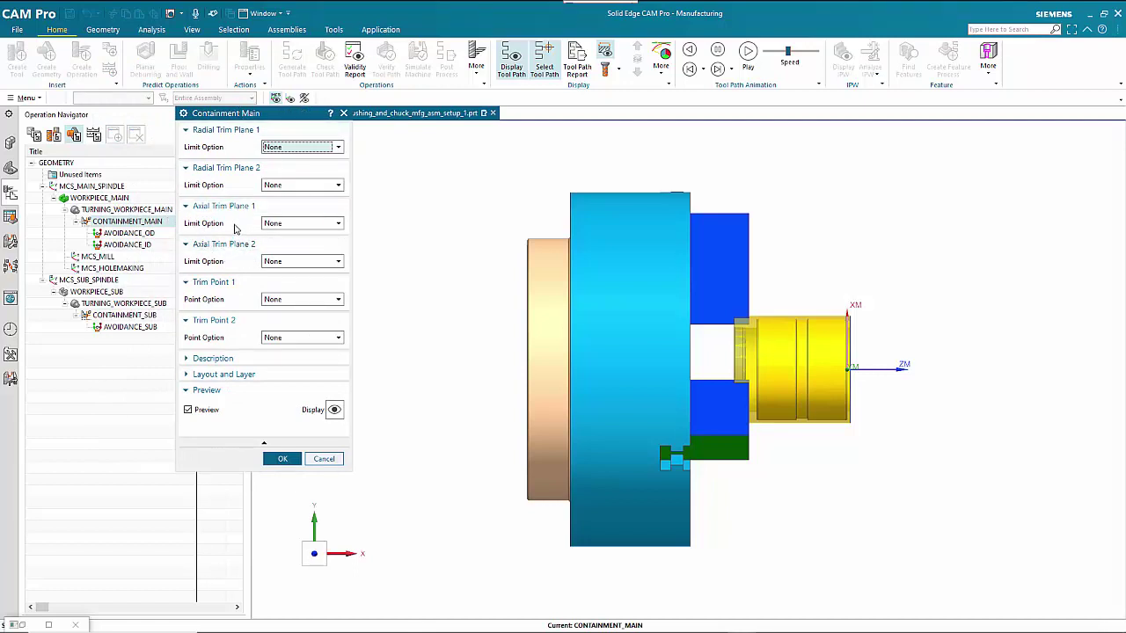
{"action": "left_click", "coordinate": [280, 226]}
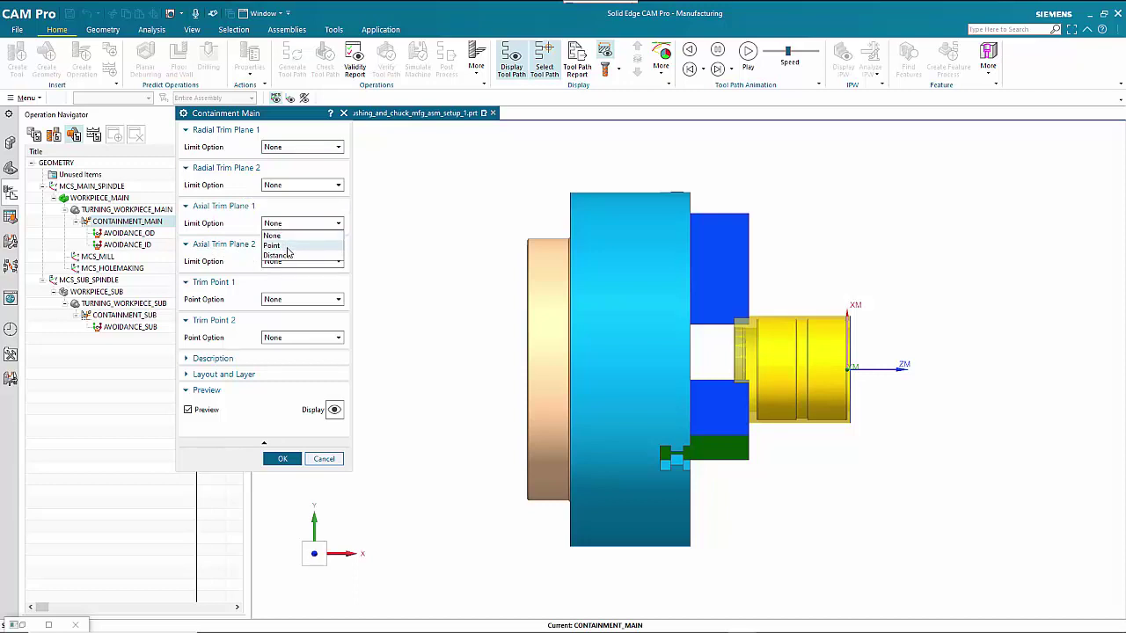
{"action": "left_click", "coordinate": [289, 255]}
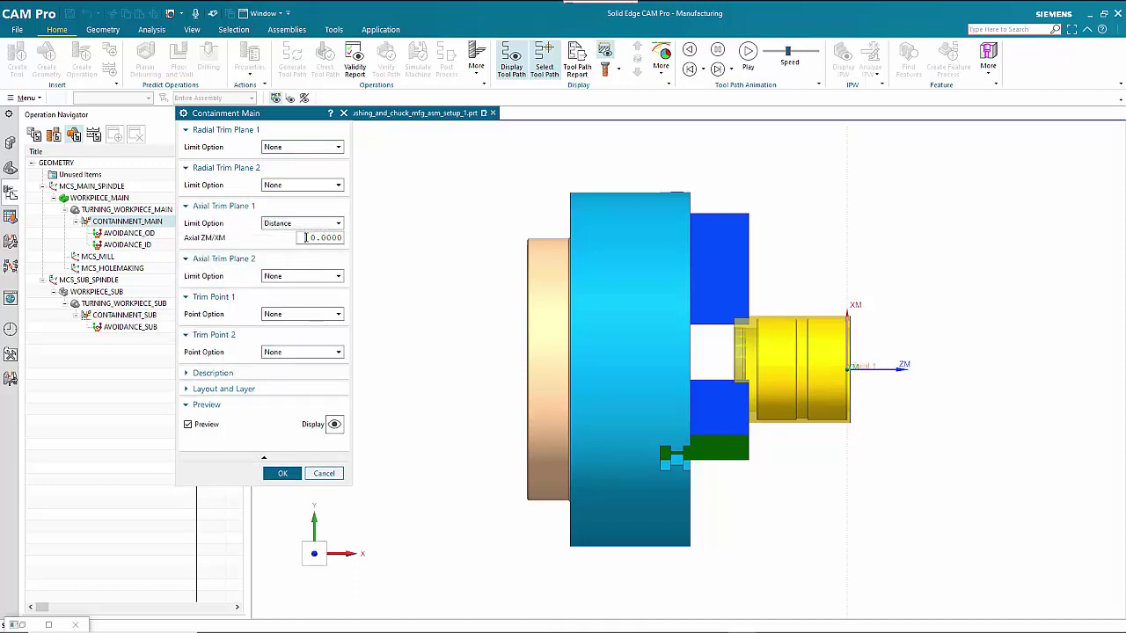
{"action": "double_click", "coordinate": [306, 238]}
{"action": "type", "text": "-4.125"}
{"action": "left_click", "coordinate": [283, 473]}
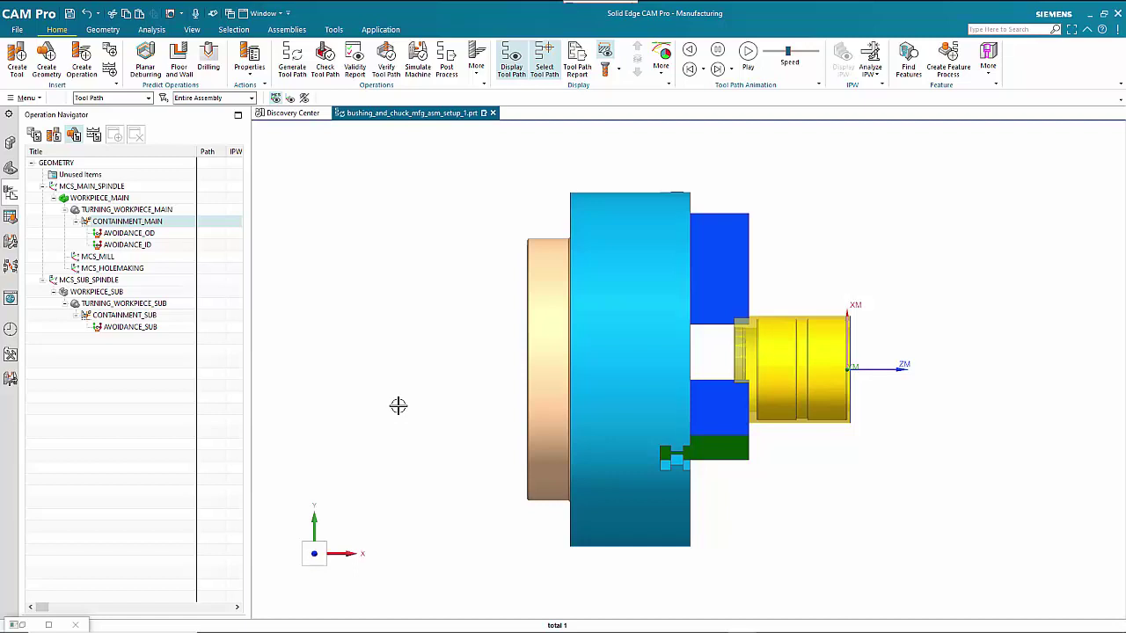
Orient the model to the Isometric view and section the assembly with one plane normal to Z at 0 offset.
{"action": "left_click", "coordinate": [939, 468]}
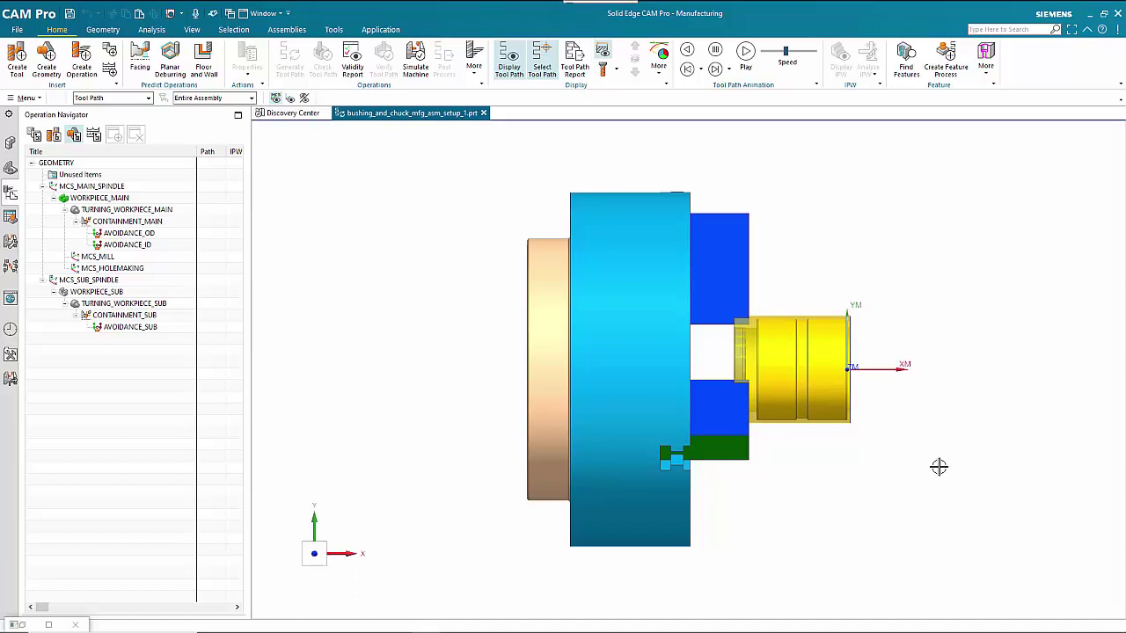
{"action": "right_click", "coordinate": [802, 448]}
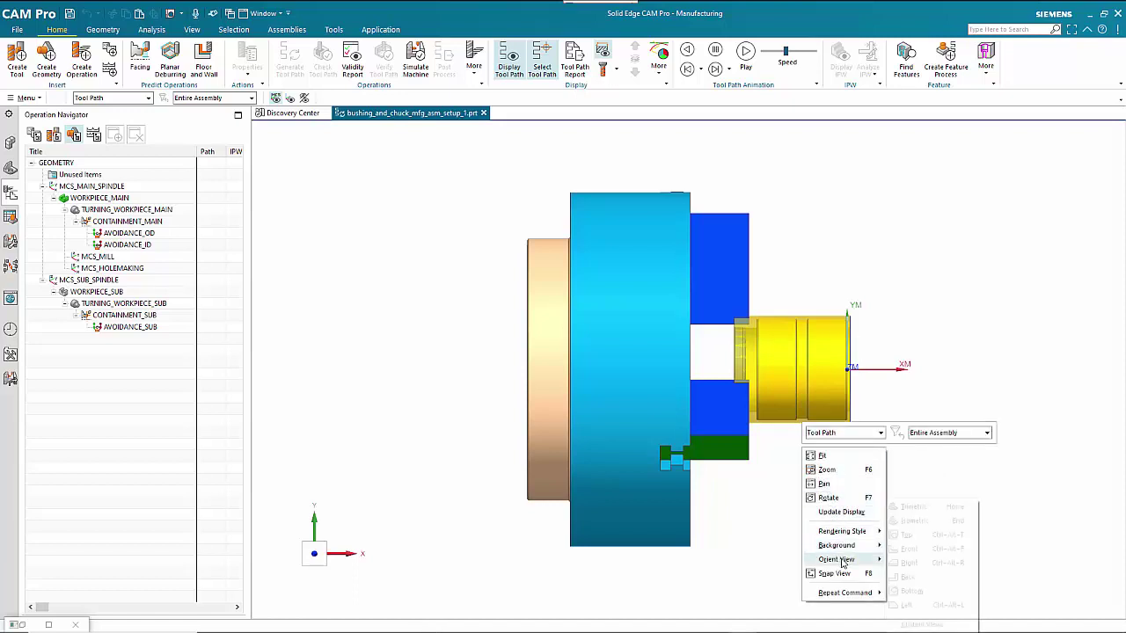
{"action": "mouse_move", "coordinate": [841, 560]}
{"action": "left_click", "coordinate": [908, 525]}
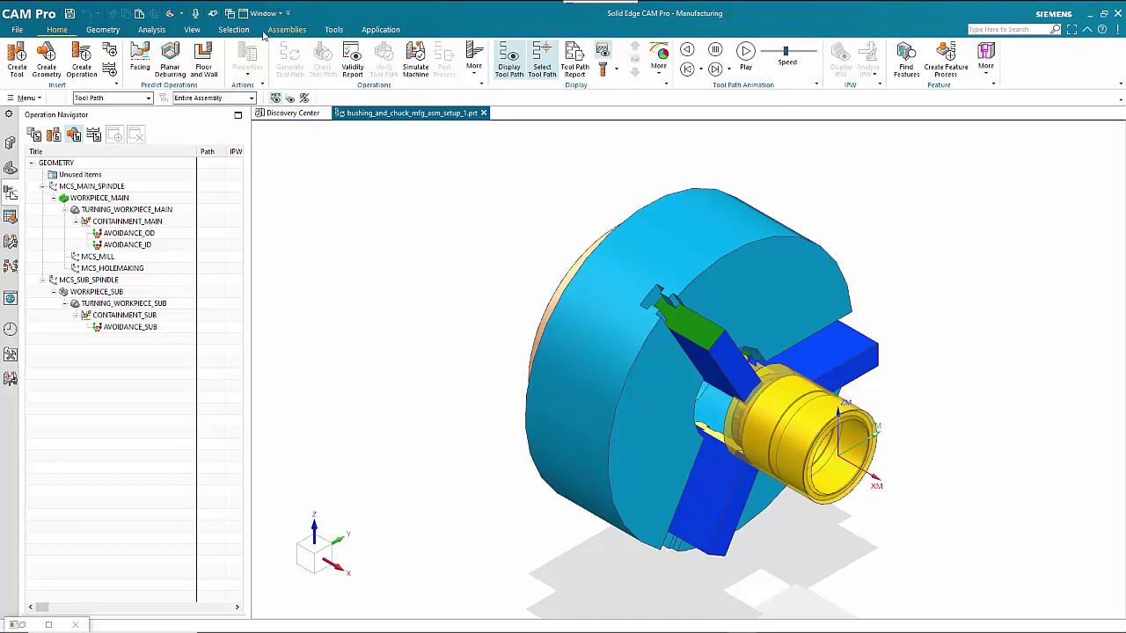
{"action": "left_click", "coordinate": [194, 31]}
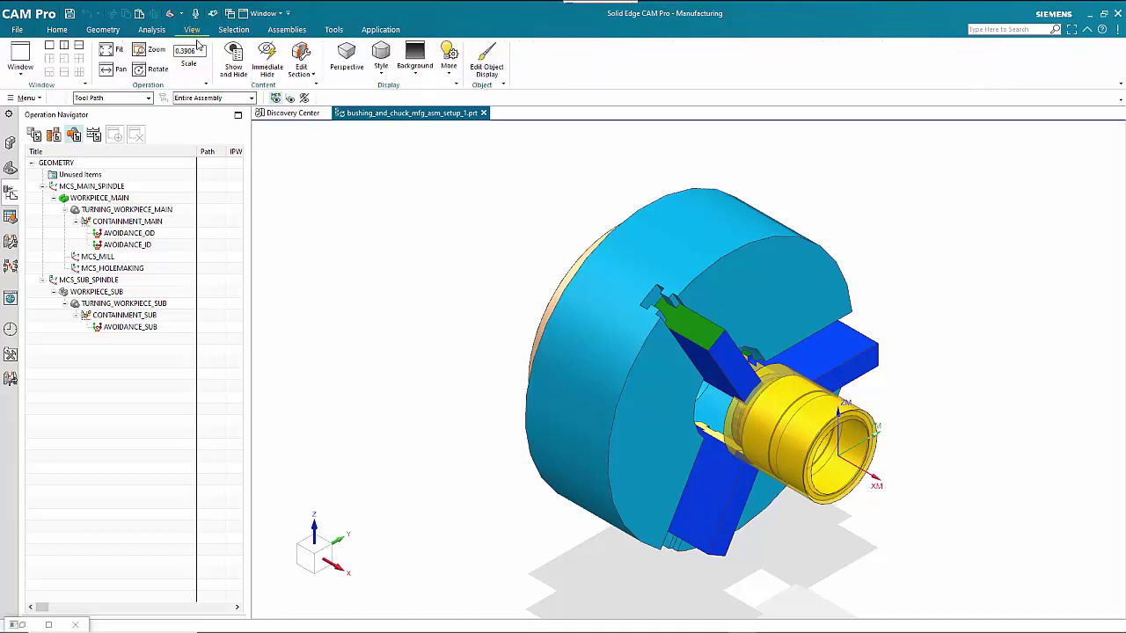
{"action": "left_click", "coordinate": [314, 82]}
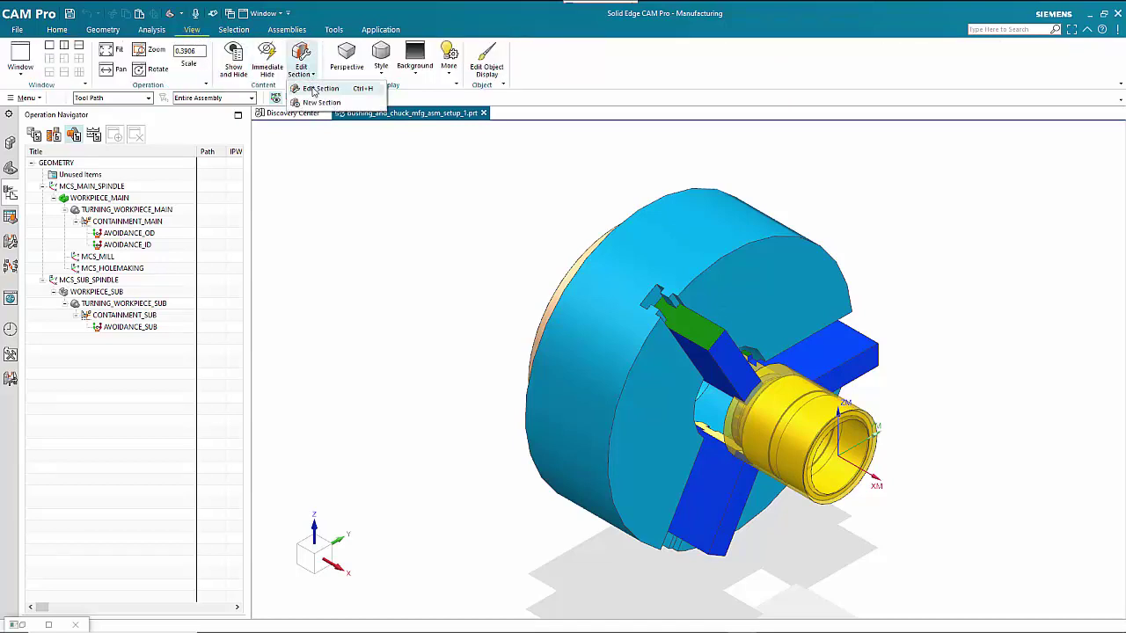
{"action": "left_click", "coordinate": [332, 86]}
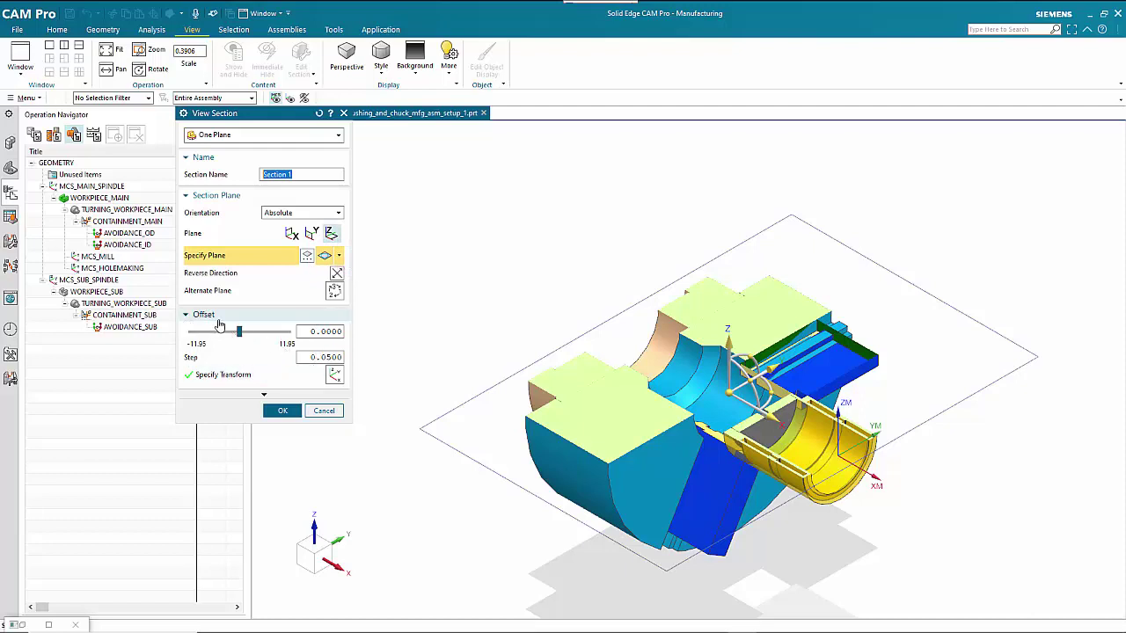
{"action": "left_click", "coordinate": [279, 410]}
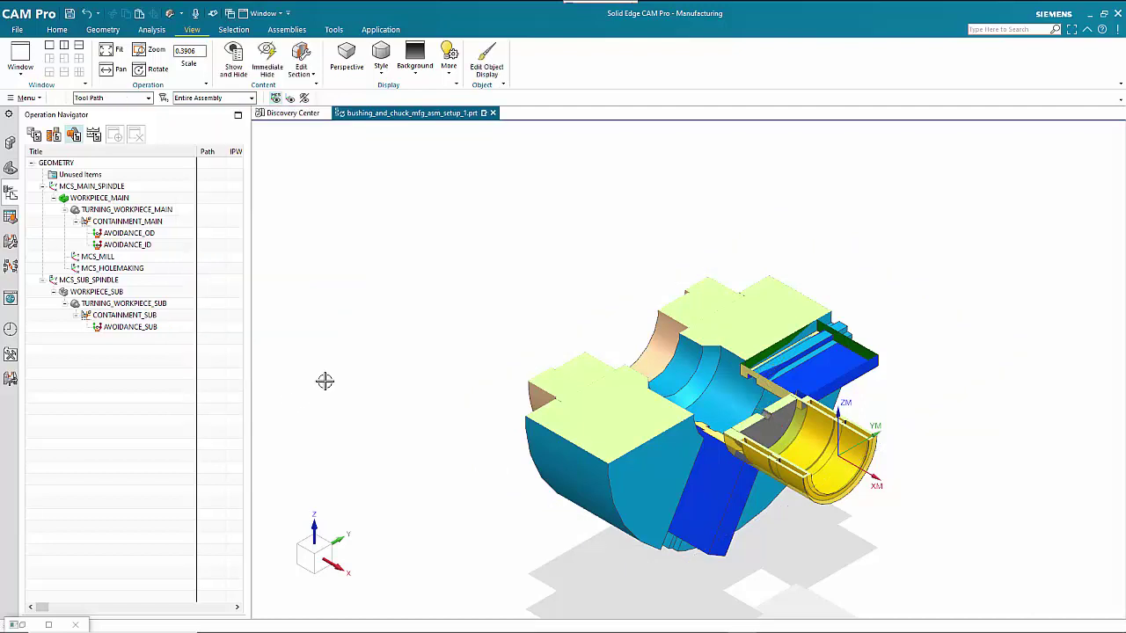
Orient the sectioned assembly to the Top view and examine the bushing and its tube stock up close.
{"action": "right_click", "coordinate": [417, 267]}
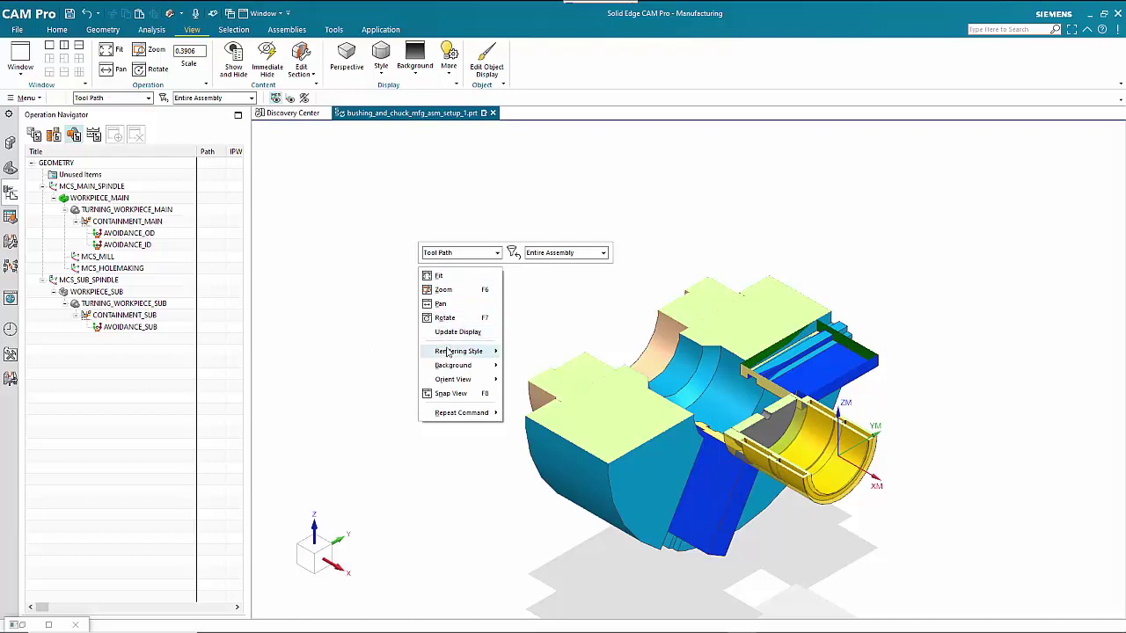
{"action": "mouse_move", "coordinate": [457, 383]}
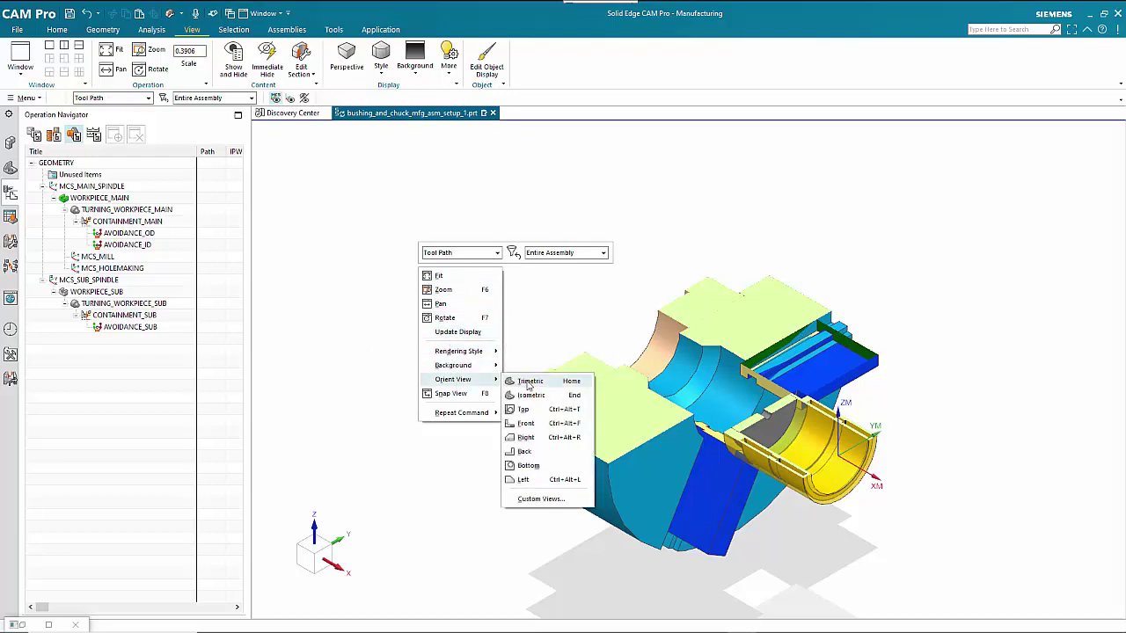
{"action": "left_click", "coordinate": [592, 410]}
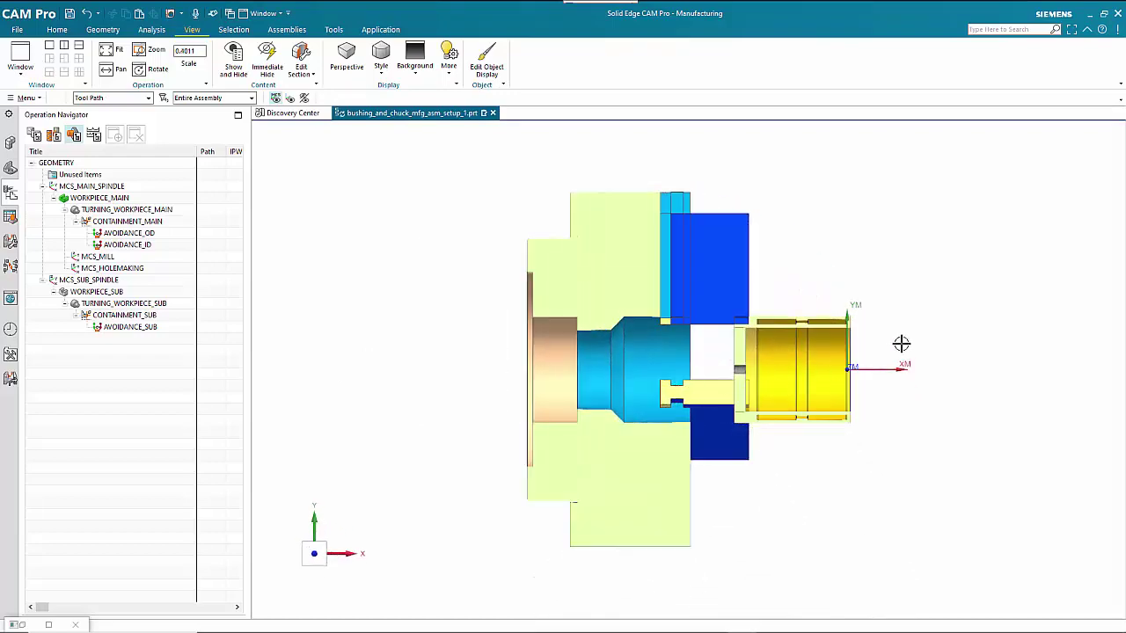
{"action": "scroll", "coordinate": [897, 344], "scroll_direction": "up", "scroll_amount": 3}
{"action": "scroll", "coordinate": [931, 356], "scroll_direction": "up", "scroll_amount": 2}
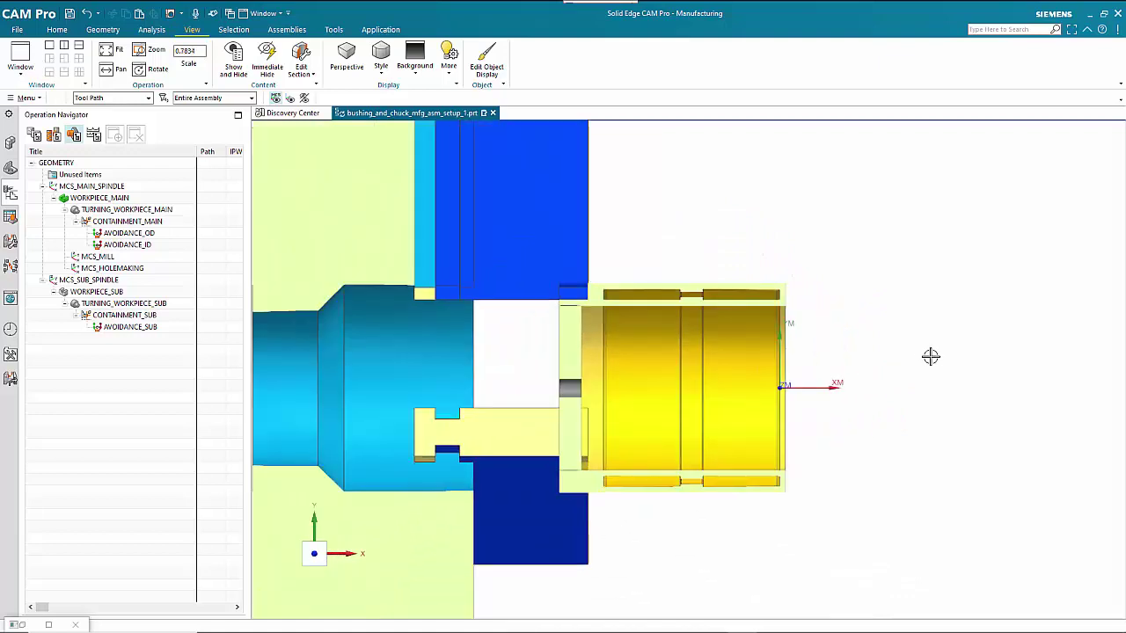
{"action": "scroll", "coordinate": [812, 319], "scroll_direction": "up", "scroll_amount": 2}
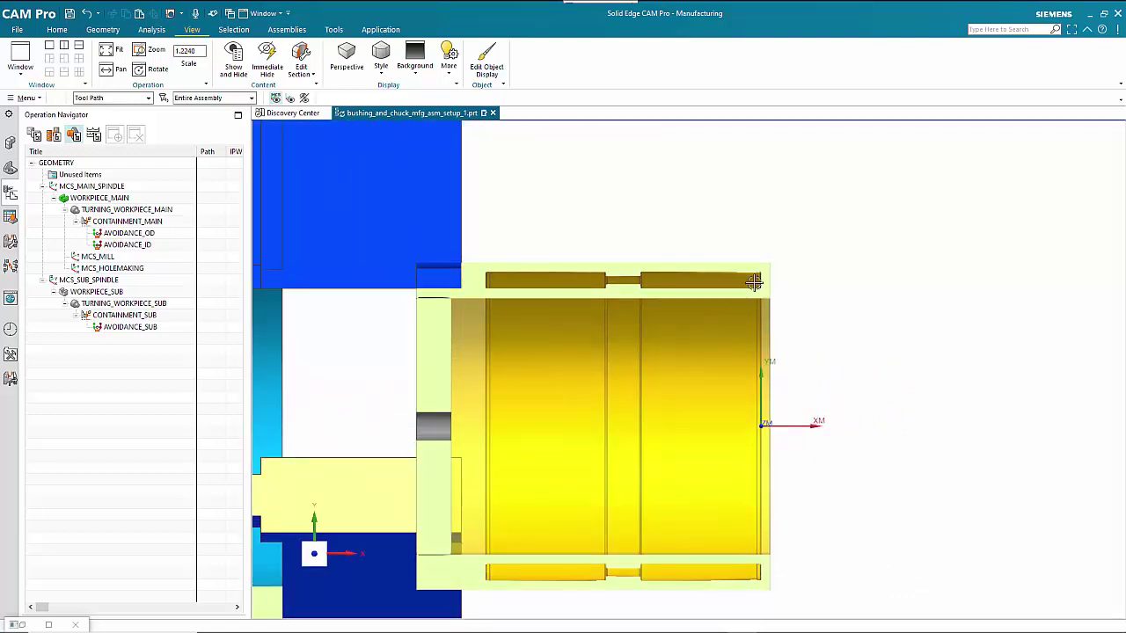
Insert a turning Facing operation named FACING_ROUGH under AVOIDANCE_OD, using tool OD_80_L_0.032 and ROUGHING_METHOD.
{"action": "left_click", "coordinate": [56, 29]}
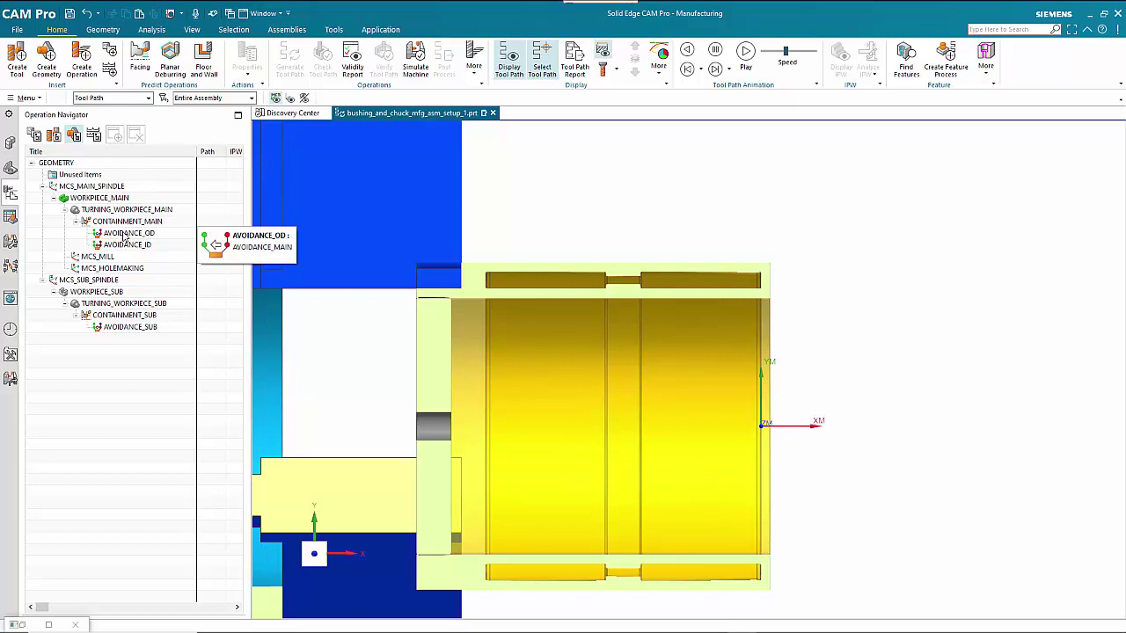
{"action": "right_click", "coordinate": [125, 236]}
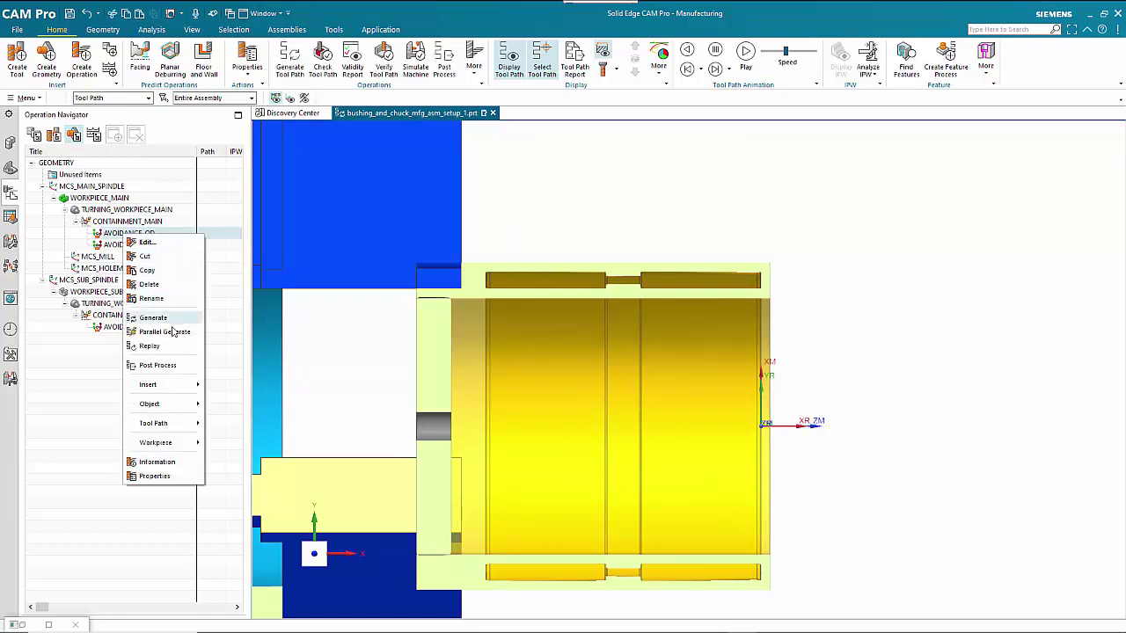
{"action": "mouse_move", "coordinate": [163, 385]}
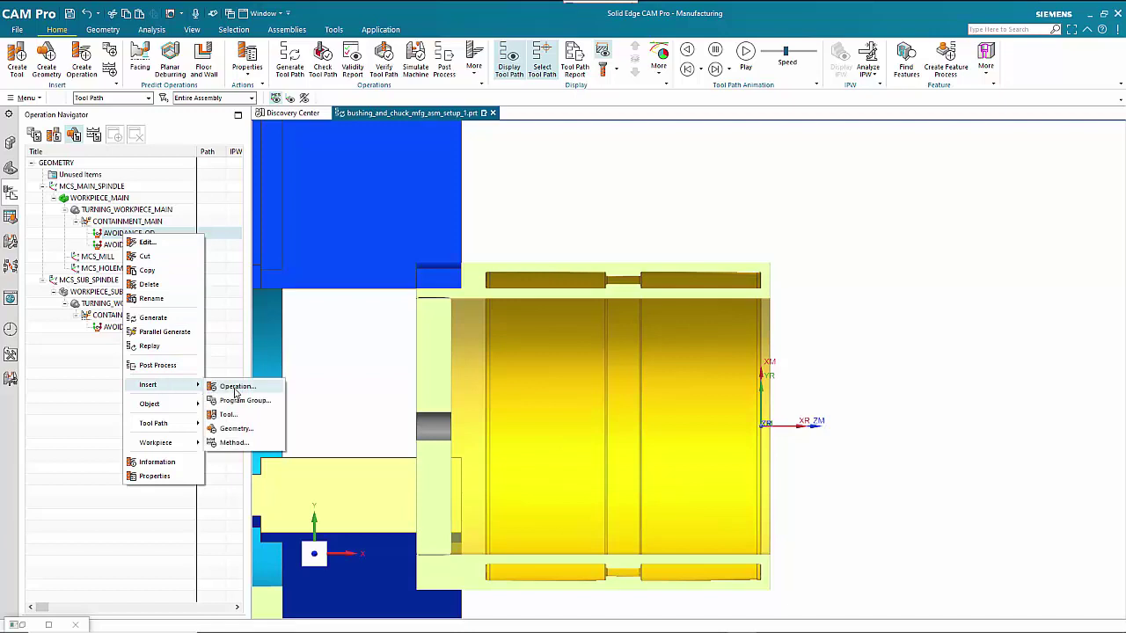
{"action": "left_click", "coordinate": [236, 386]}
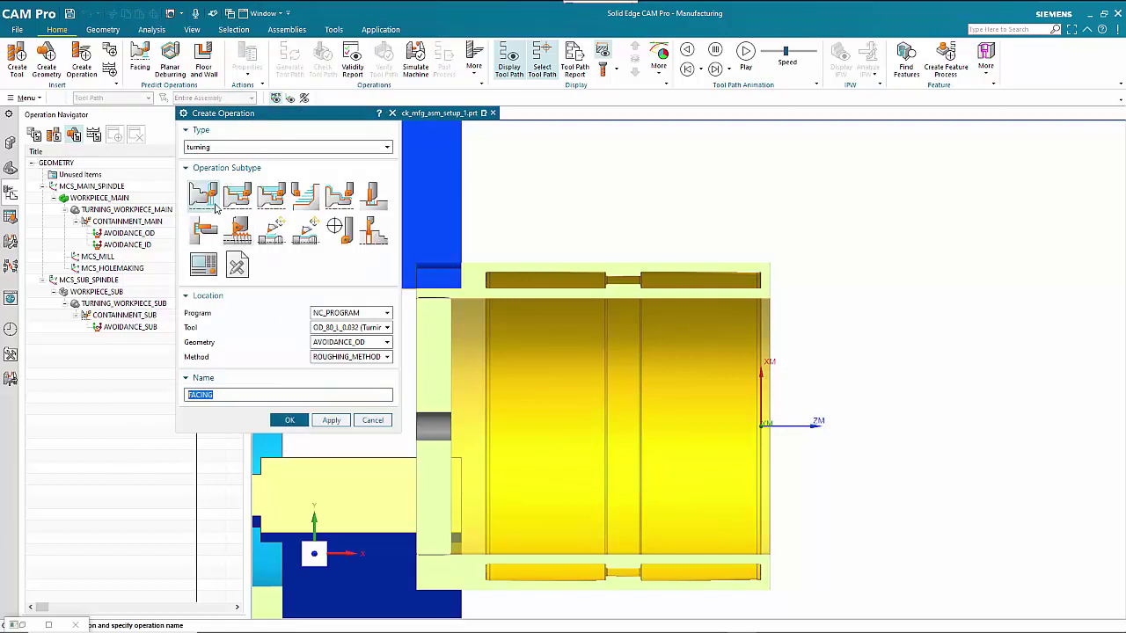
{"action": "left_click", "coordinate": [212, 203]}
{"action": "left_click", "coordinate": [345, 331]}
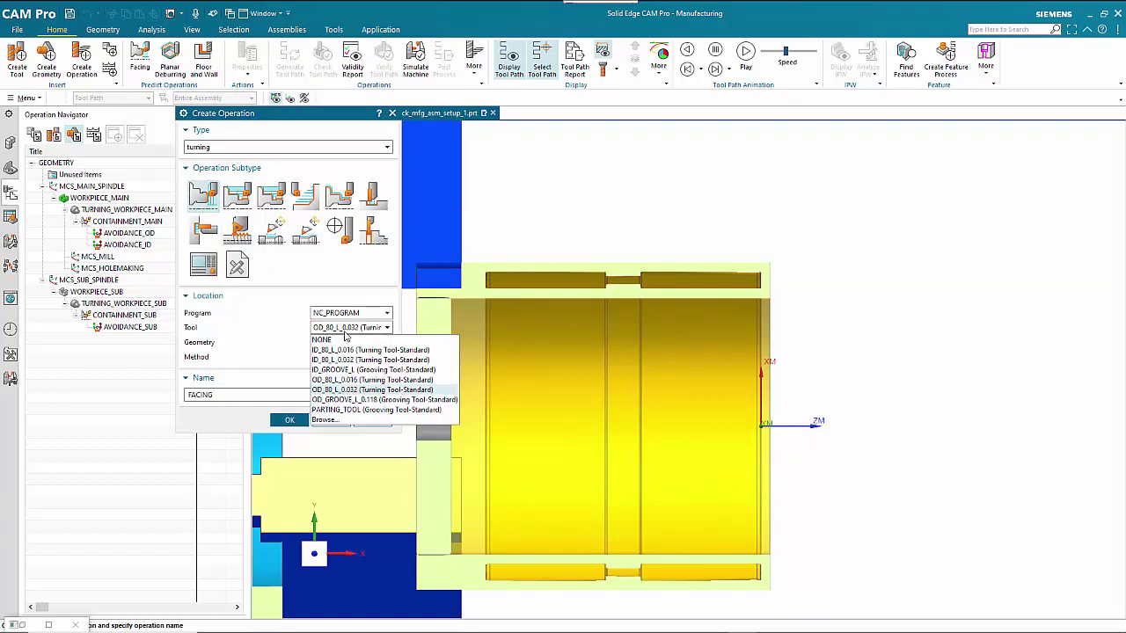
{"action": "left_click", "coordinate": [340, 389]}
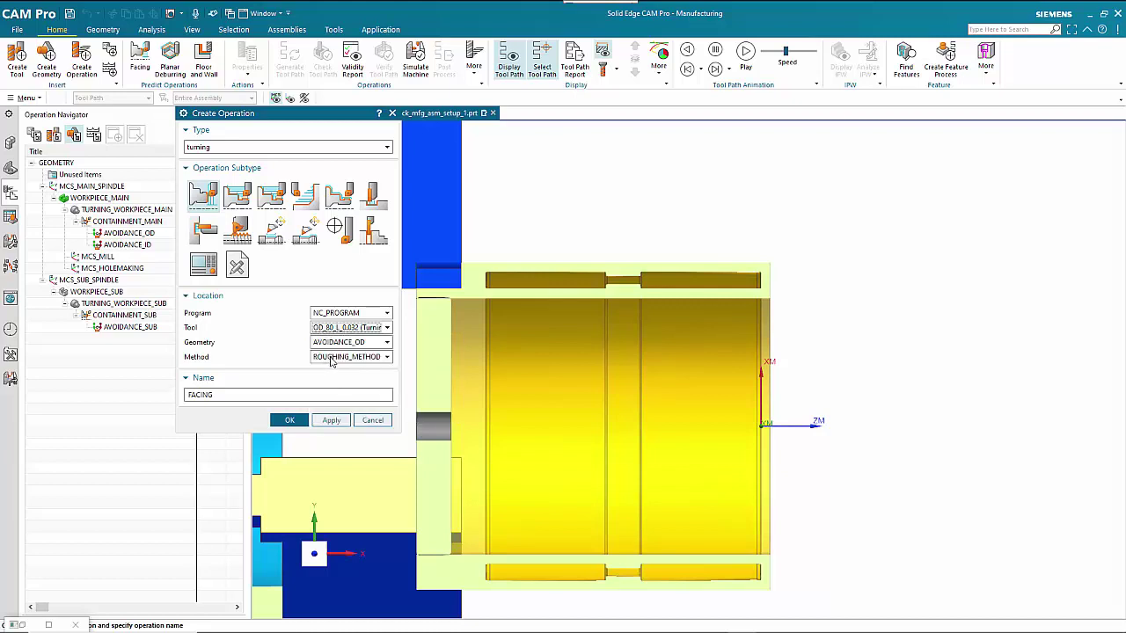
{"action": "left_click", "coordinate": [280, 393]}
{"action": "left_click", "coordinate": [299, 422]}
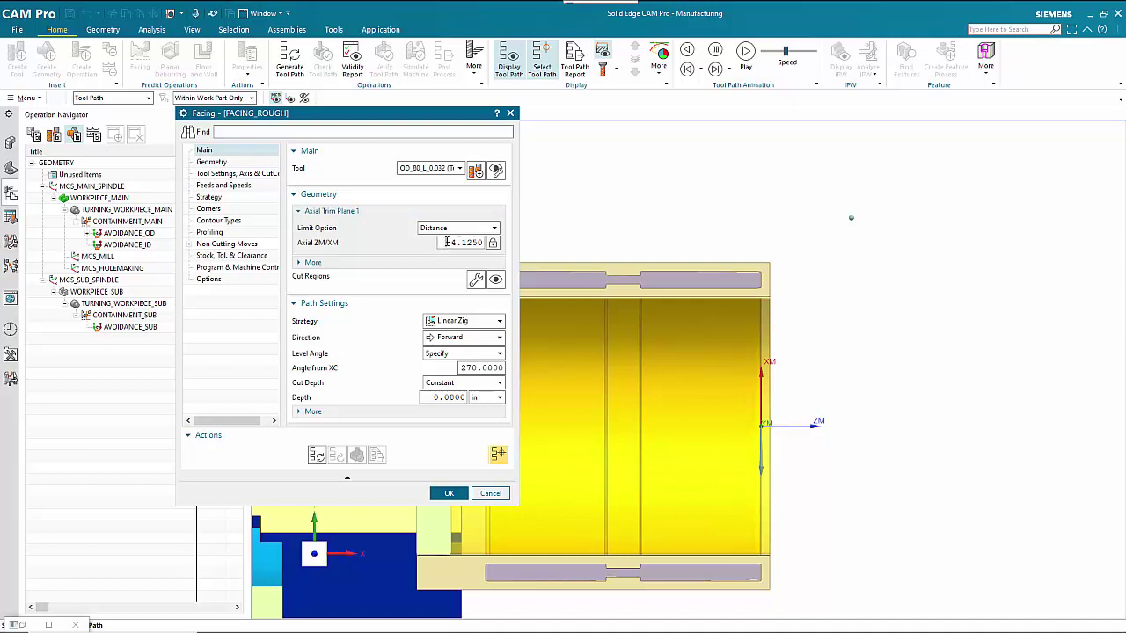
Generate the FACING_ROUGH tool path with an axial ZM/XM trim distance of 0.032 and a face rough stock of 0.0050, and accept the operation.
{"action": "left_click_drag", "start_coordinate": [447, 242], "coordinate": [489, 242]}
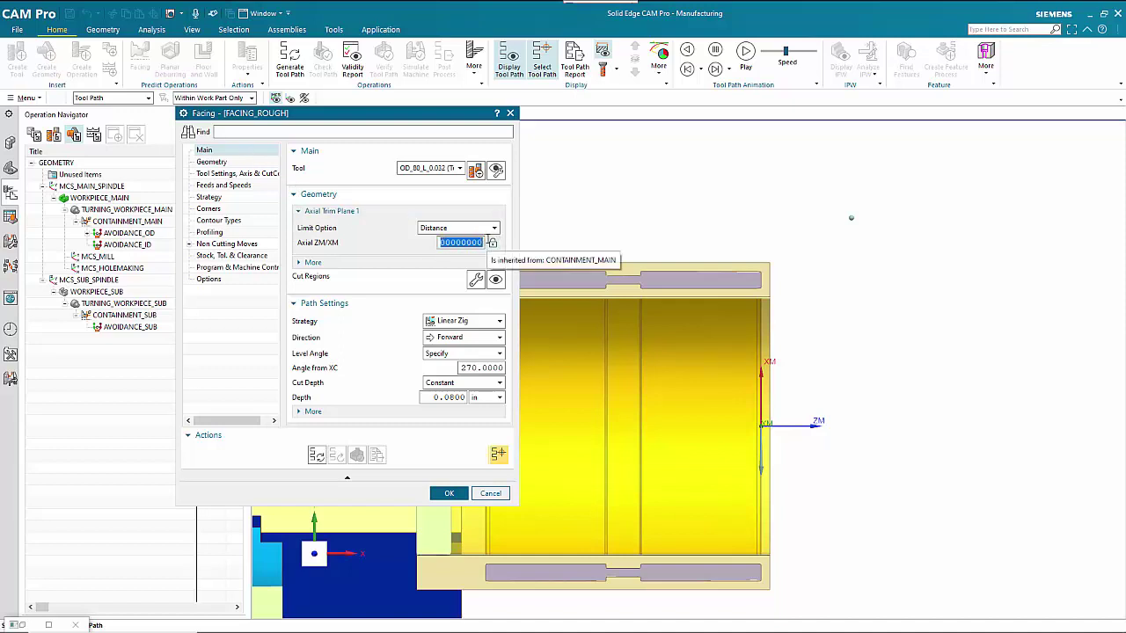
{"action": "type", "text": "0.032"}
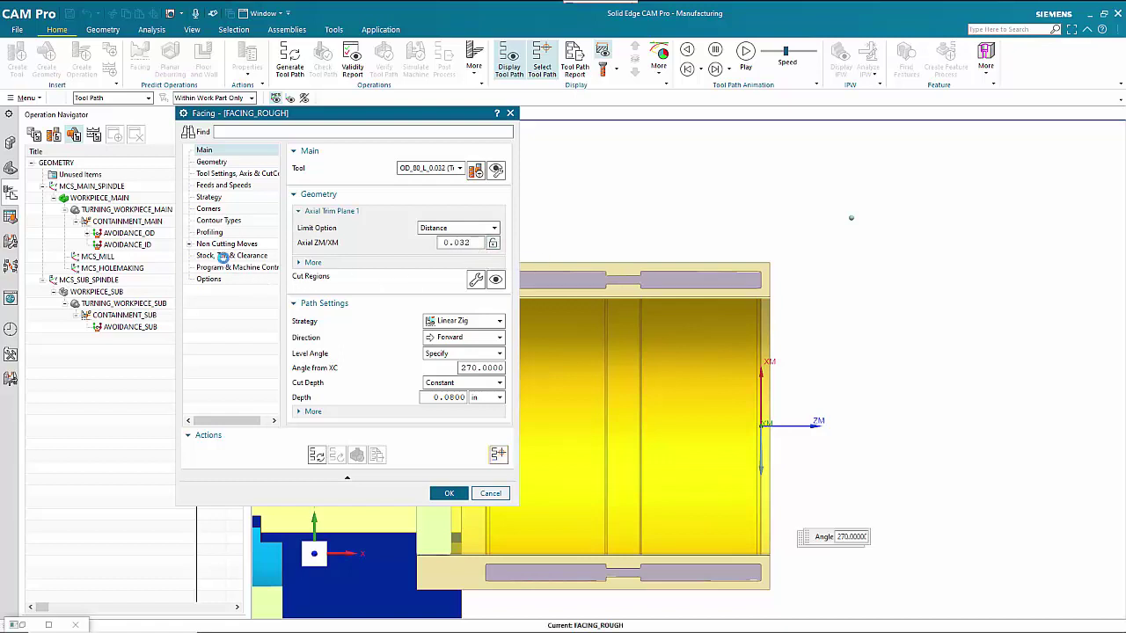
{"action": "left_click", "coordinate": [224, 256]}
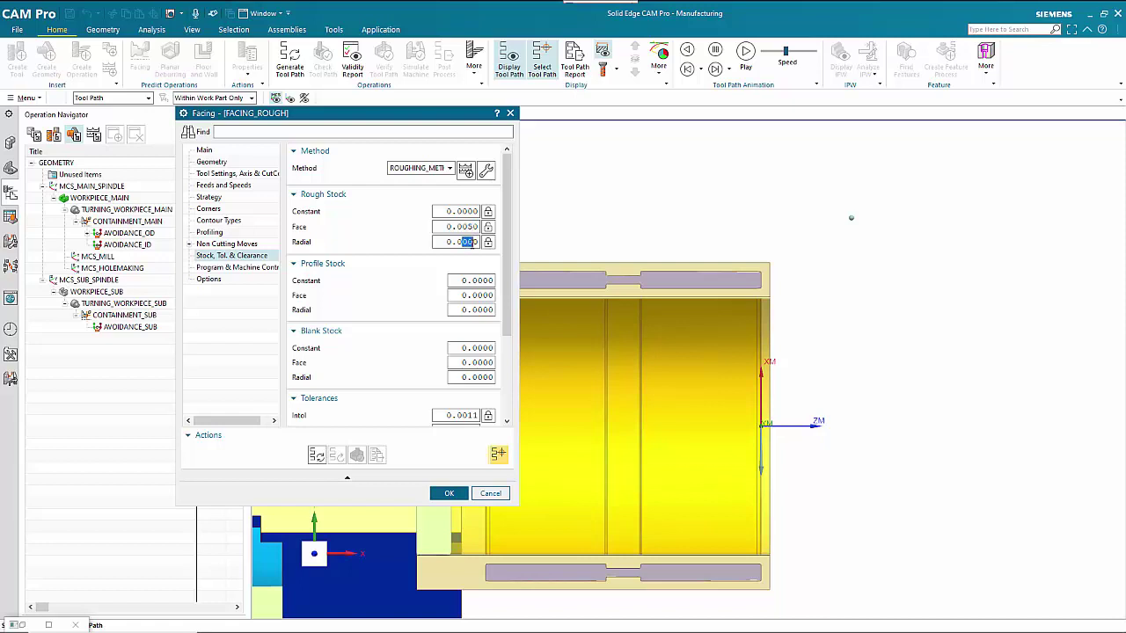
{"action": "type", "text": "32"}
{"action": "left_click", "coordinate": [319, 455]}
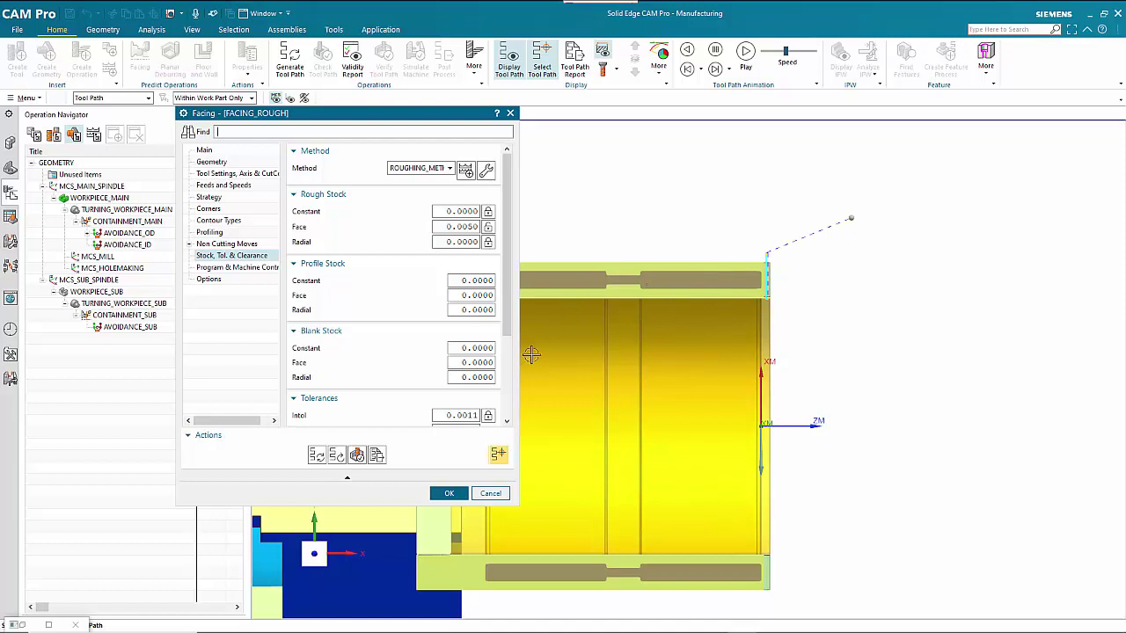
{"action": "left_click", "coordinate": [449, 493]}
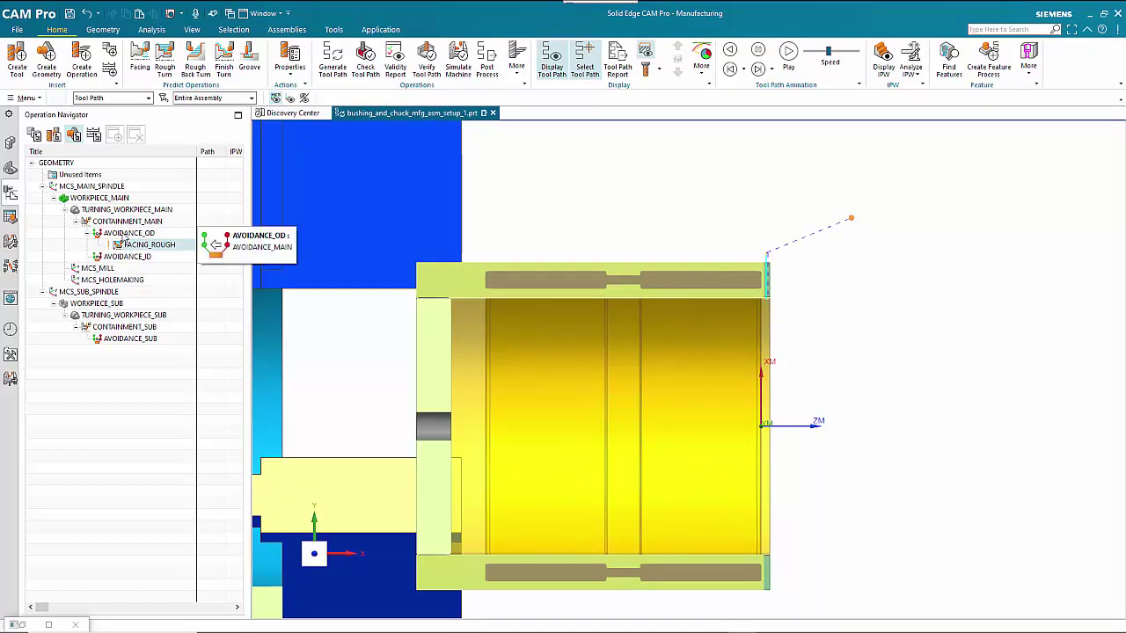
Insert a Rough Turn operation named ROUGH_TURN under AVOIDANCE_OD, using tool OD_80_L_0.032 and ROUGHING_METHOD.
{"action": "right_click", "coordinate": [125, 236]}
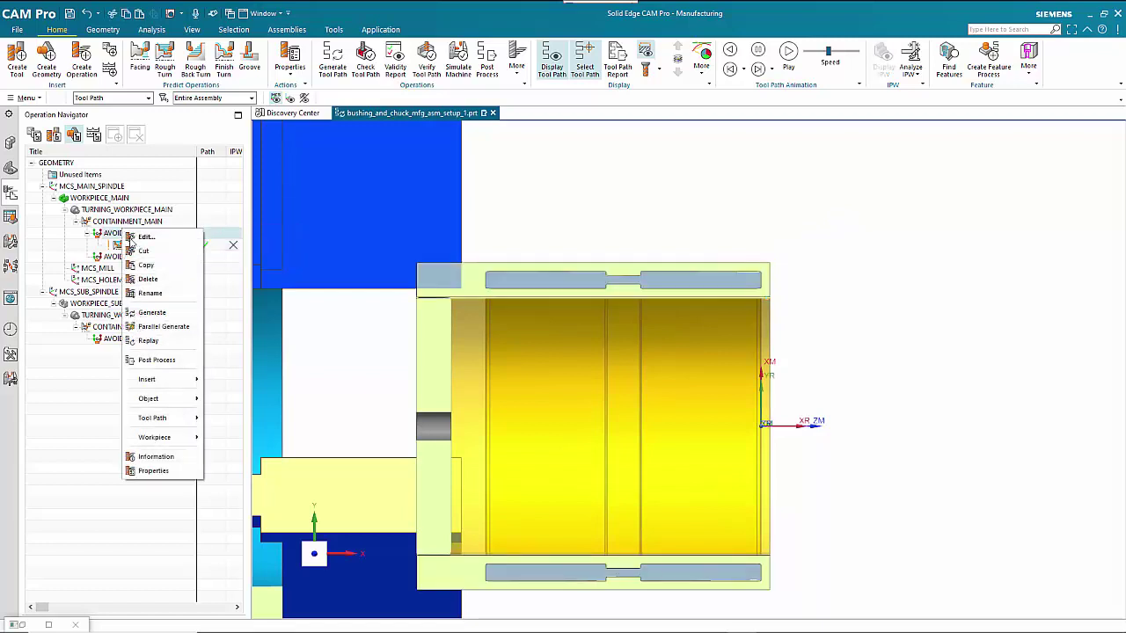
{"action": "mouse_move", "coordinate": [192, 380]}
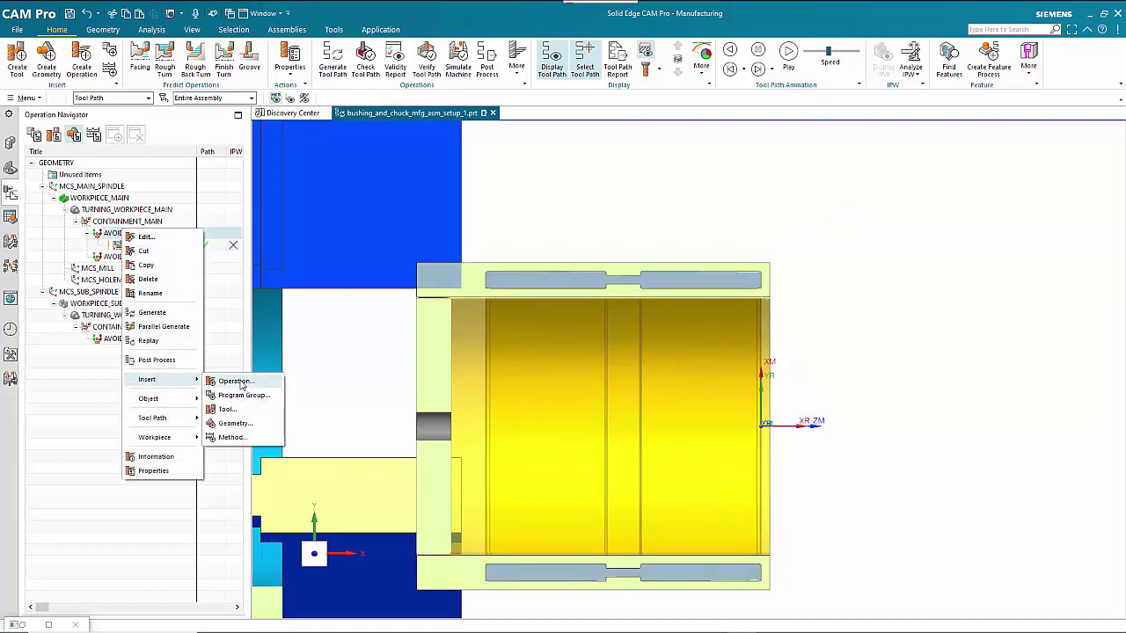
{"action": "left_click", "coordinate": [236, 382]}
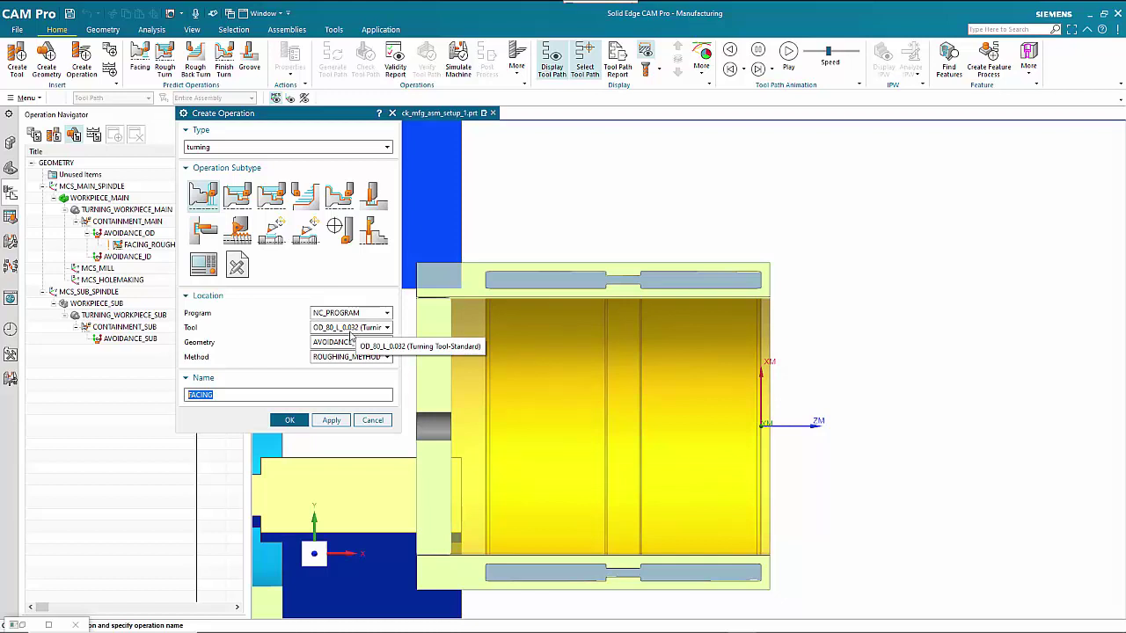
{"action": "left_click", "coordinate": [338, 357]}
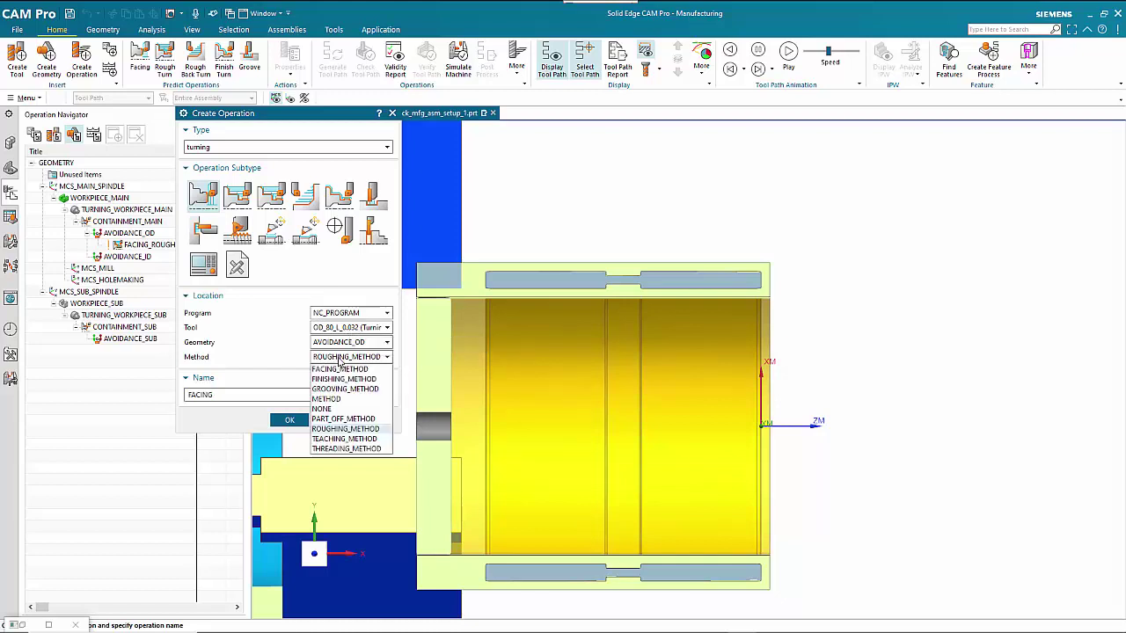
{"action": "left_click", "coordinate": [339, 357]}
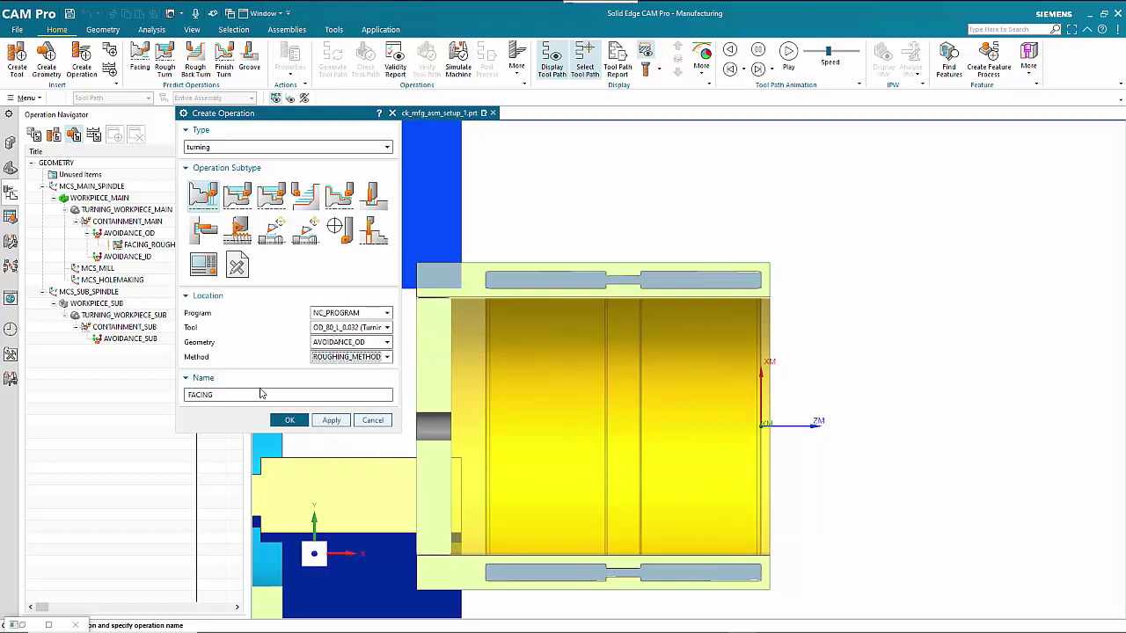
{"action": "left_click_drag", "start_coordinate": [229, 399], "coordinate": [197, 396]}
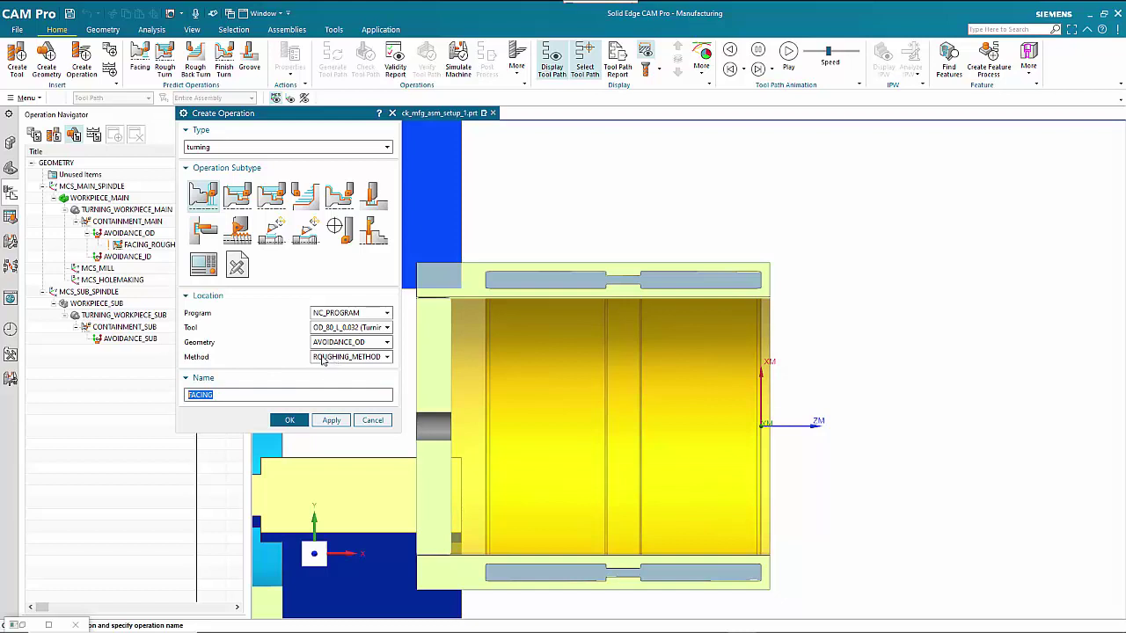
{"action": "left_click", "coordinate": [238, 197]}
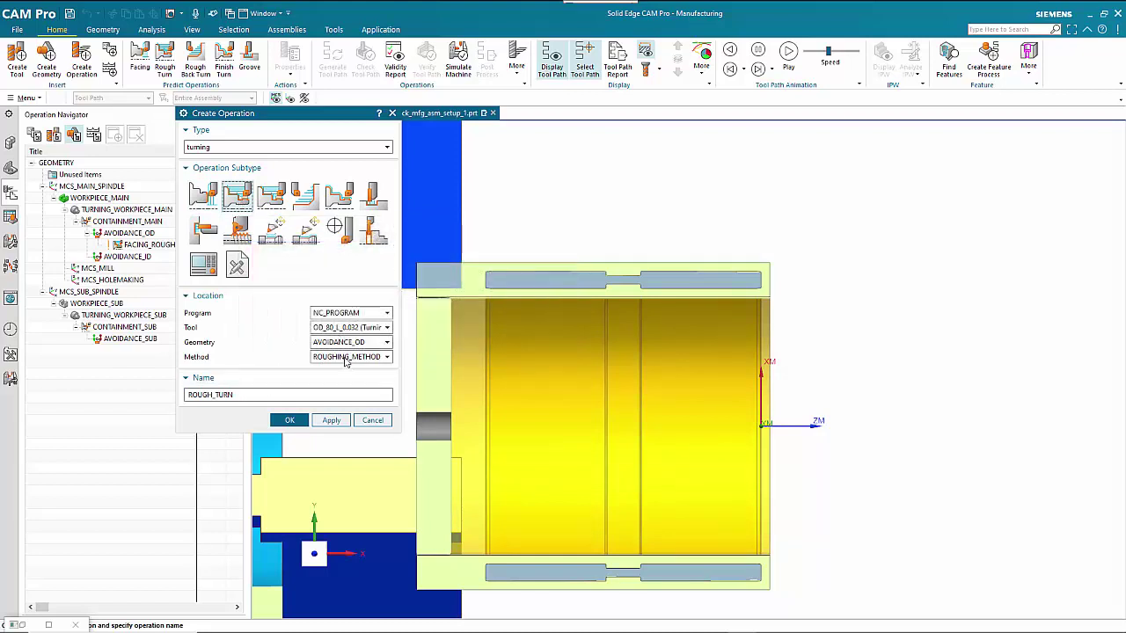
{"action": "left_click", "coordinate": [299, 420]}
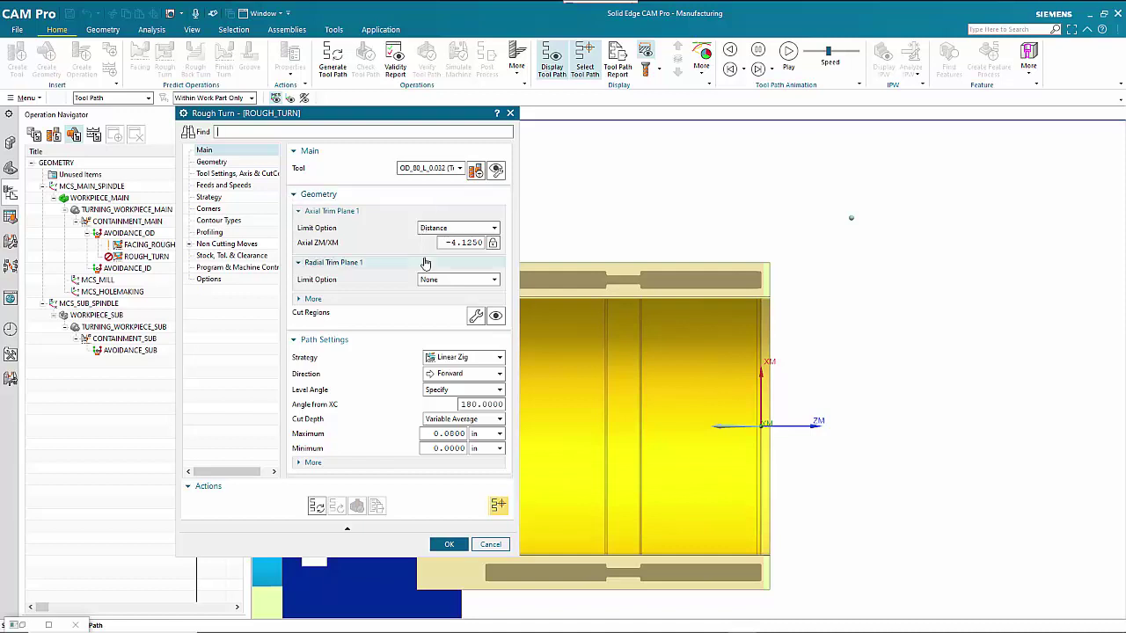
Limit Radial Trim Plane 1 of ROUGH_TURN by Point at the outer front corner of the bushing's upper section.
{"action": "left_click", "coordinate": [440, 280]}
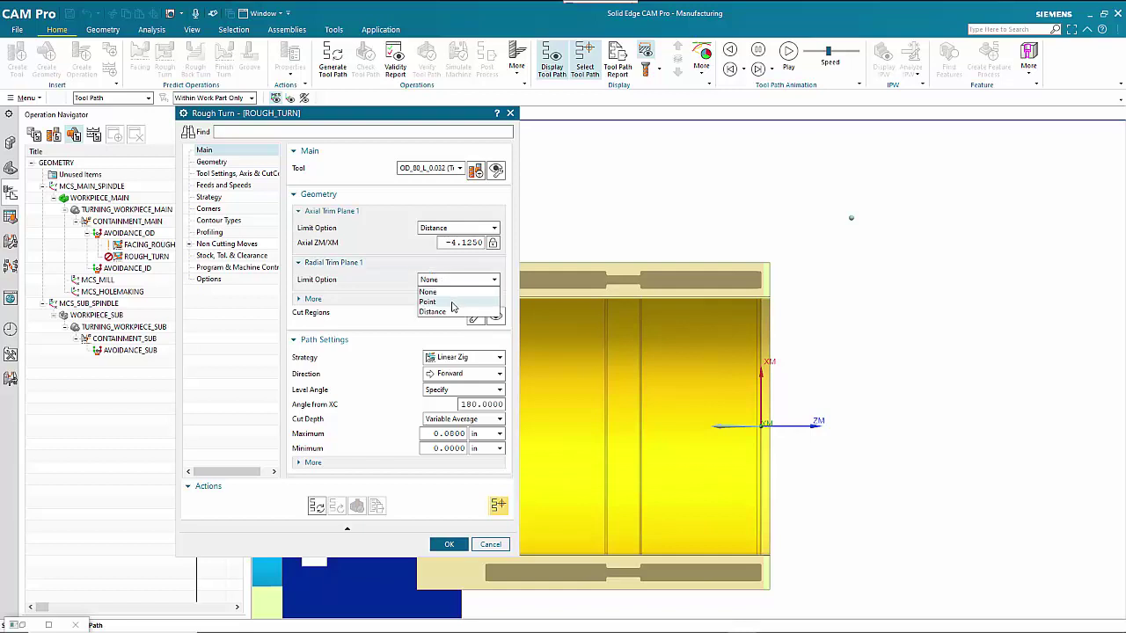
{"action": "left_click", "coordinate": [452, 304]}
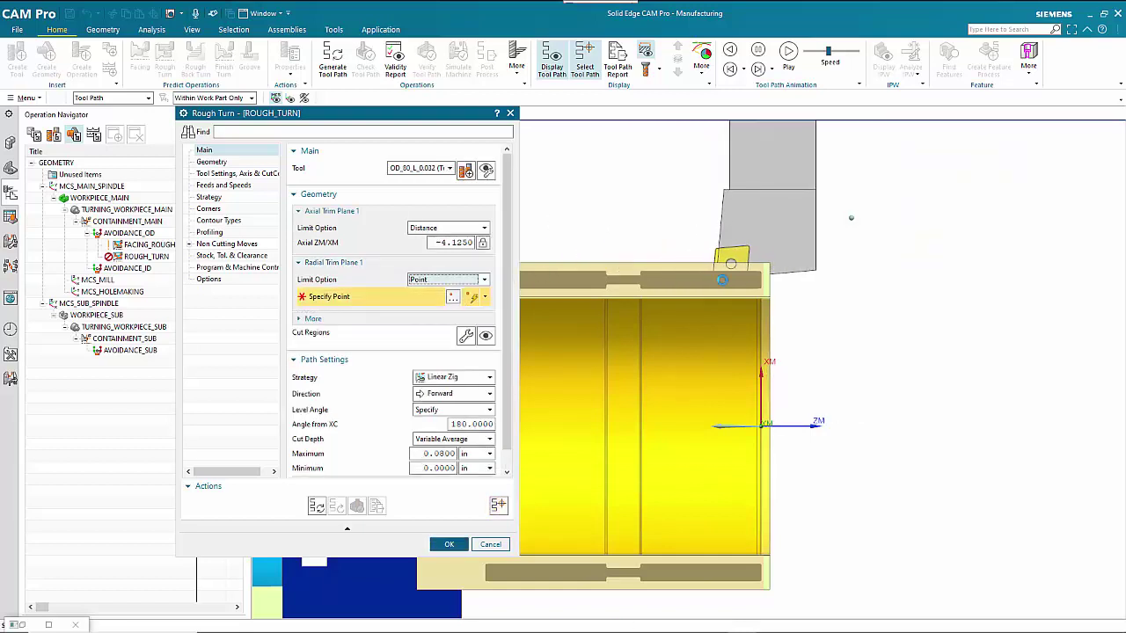
{"action": "left_click", "coordinate": [762, 272]}
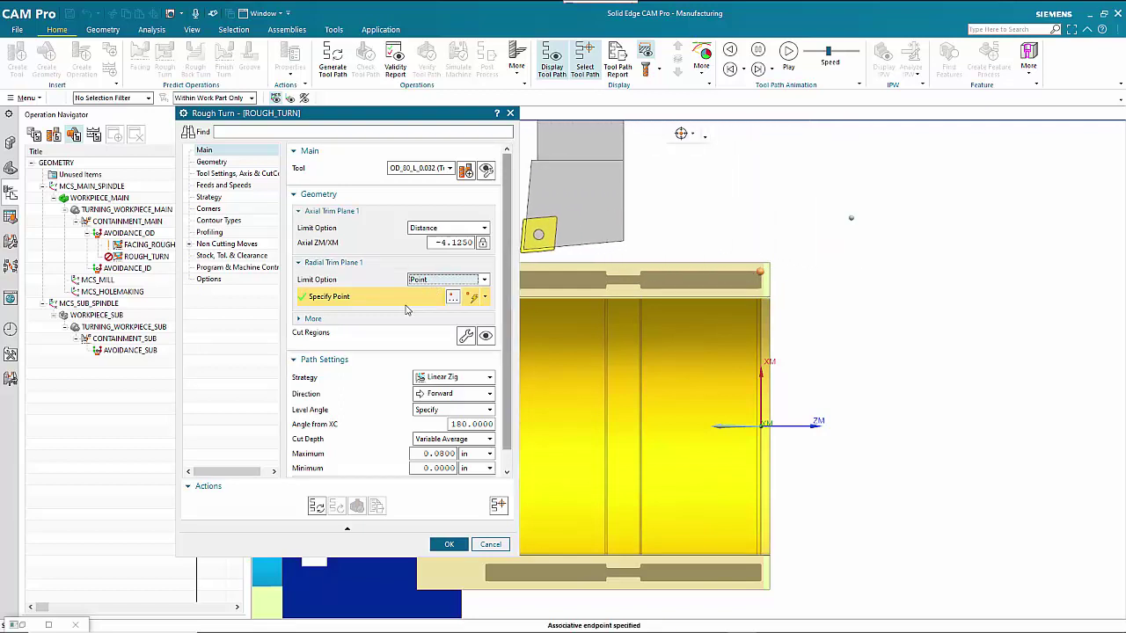
Set ROUGH_TURN's rough stock to 0.0050 face and 0.0320 radial, and generate and accept its tool path.
{"action": "left_click", "coordinate": [237, 256]}
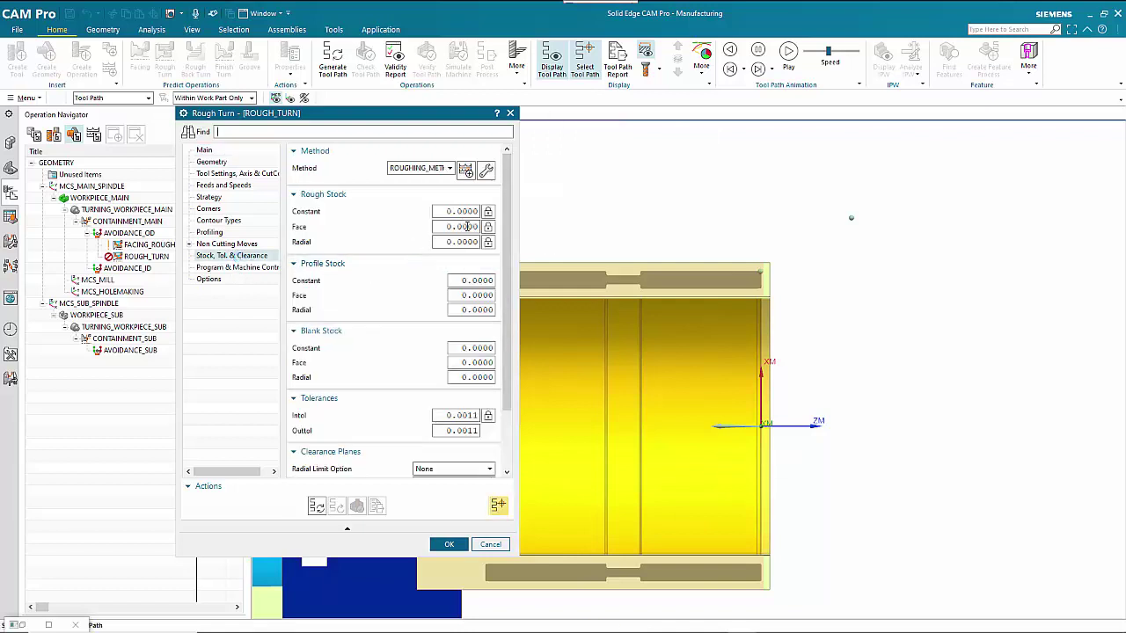
{"action": "left_click", "coordinate": [468, 226]}
{"action": "left_click_drag", "start_coordinate": [463, 243], "coordinate": [475, 243]}
{"action": "type", "text": "320"}
{"action": "left_click", "coordinate": [319, 507]}
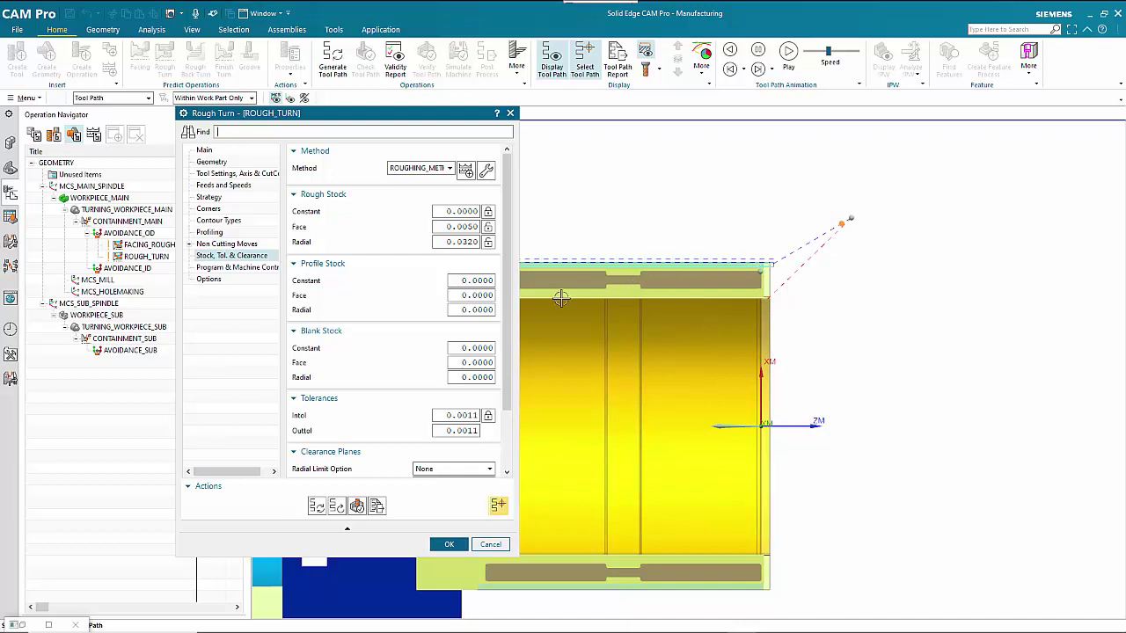
{"action": "left_click", "coordinate": [451, 545]}
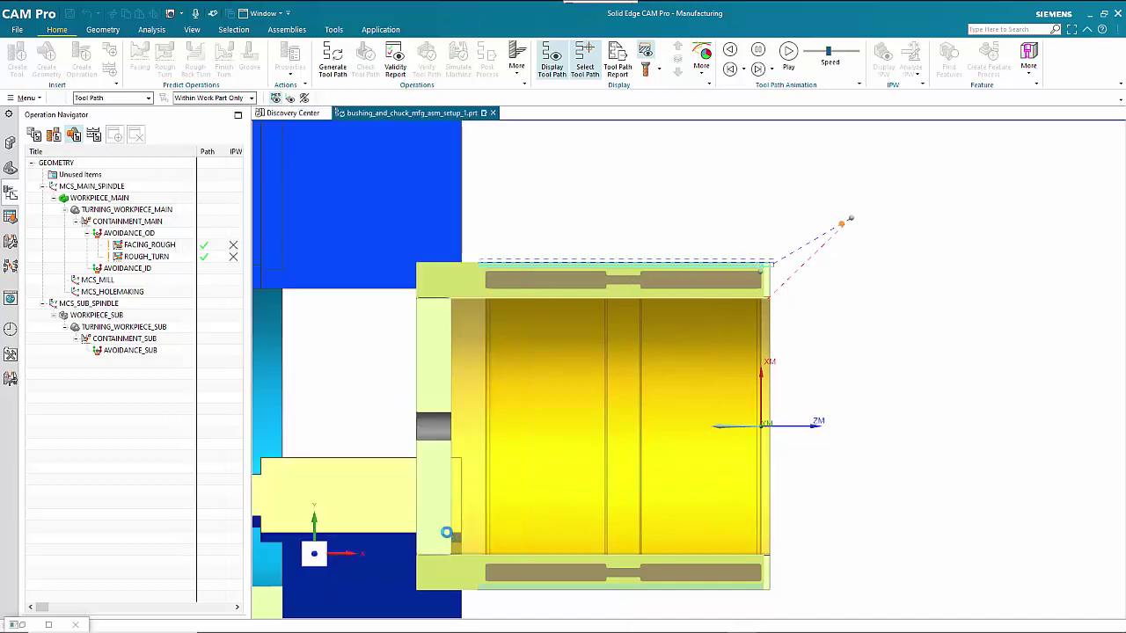
Insert a Rough Turn operation named ROUGH_BORE under AVOIDANCE_ID, using tool ID_80_L_0.032 and ROUGHING_METHOD.
{"action": "right_click", "coordinate": [139, 271]}
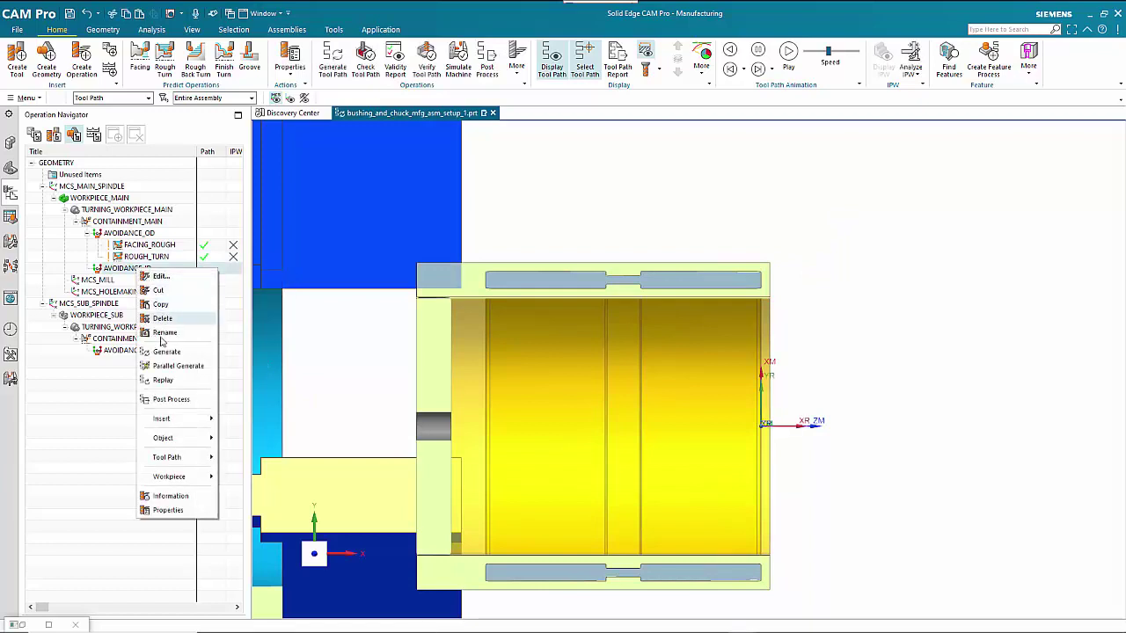
{"action": "mouse_move", "coordinate": [168, 438]}
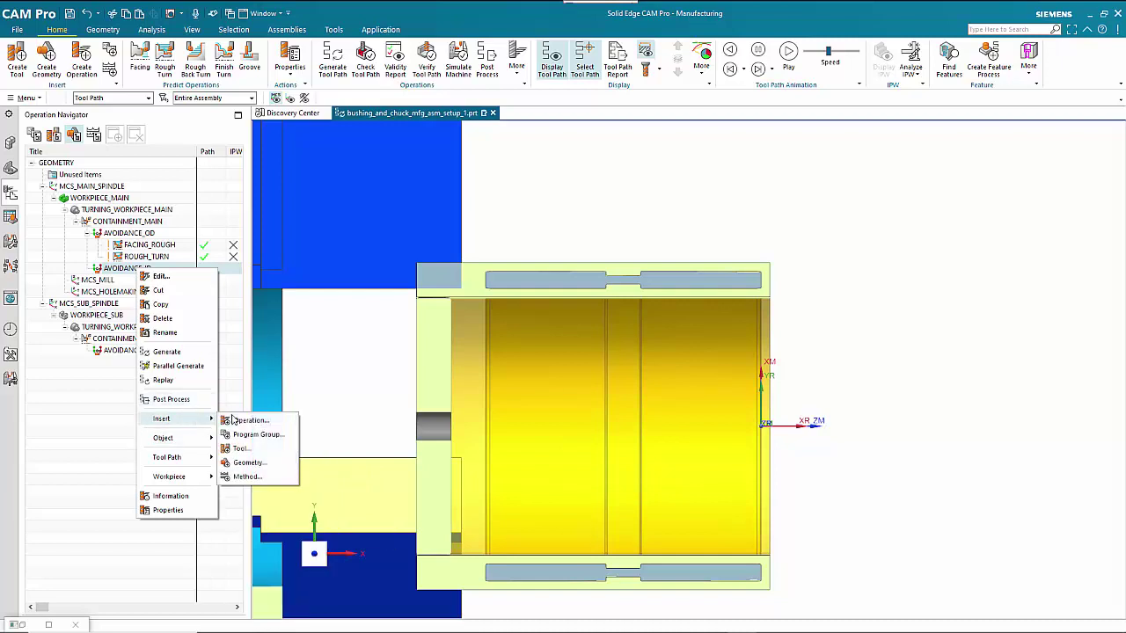
{"action": "left_click", "coordinate": [251, 421]}
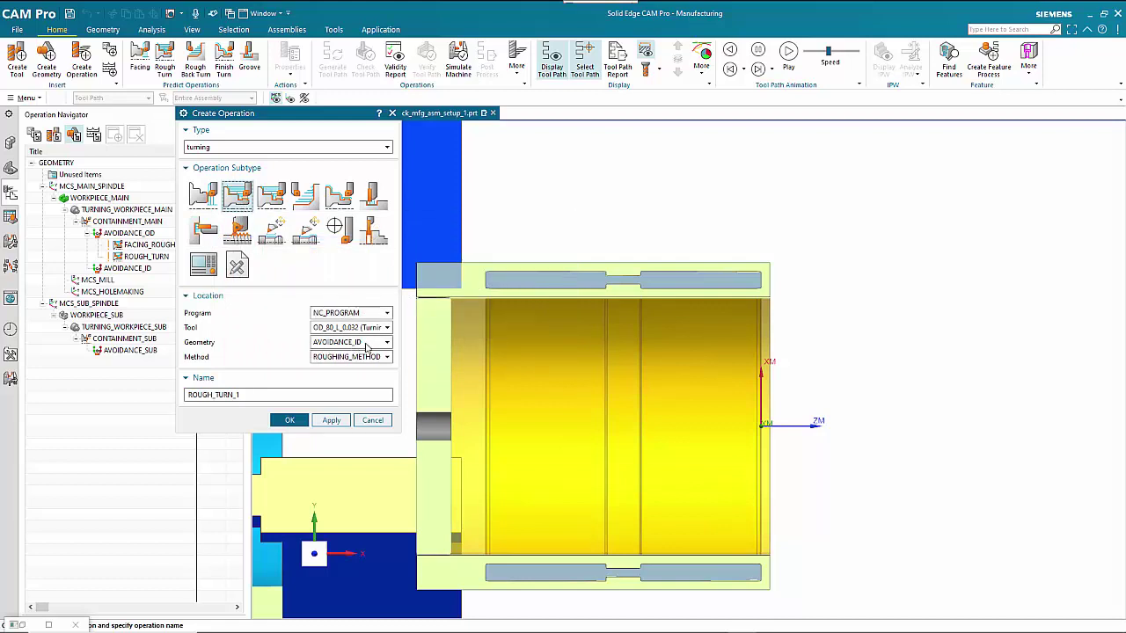
{"action": "left_click", "coordinate": [357, 329]}
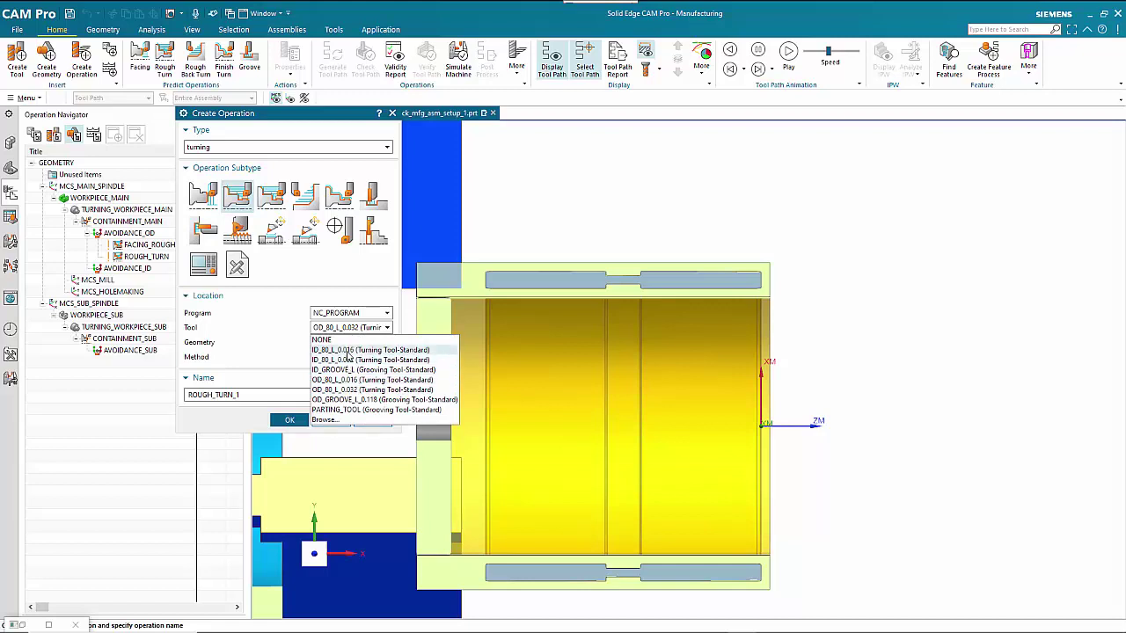
{"action": "left_click", "coordinate": [347, 360]}
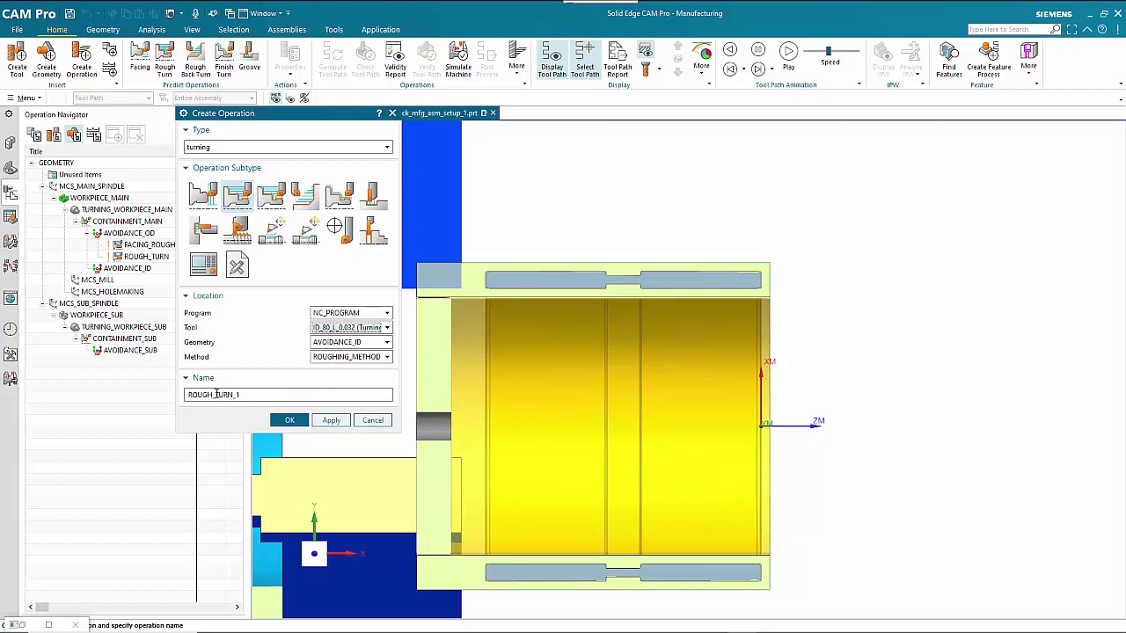
{"action": "left_click_drag", "start_coordinate": [216, 395], "coordinate": [260, 392]}
{"action": "type", "text": "Bore"}
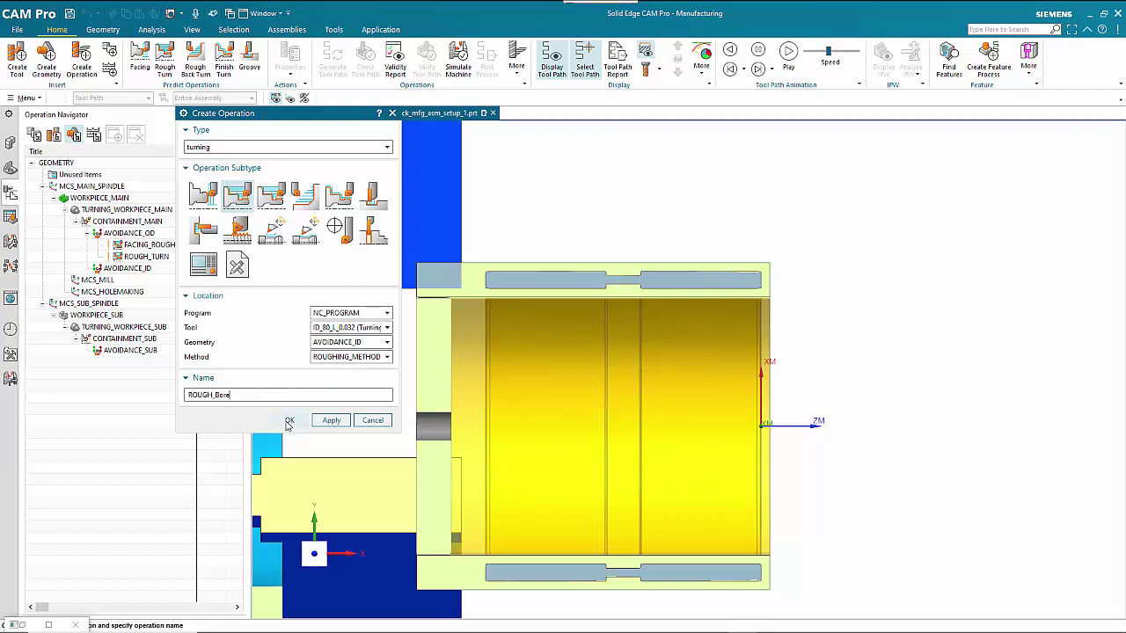
{"action": "left_click", "coordinate": [290, 420]}
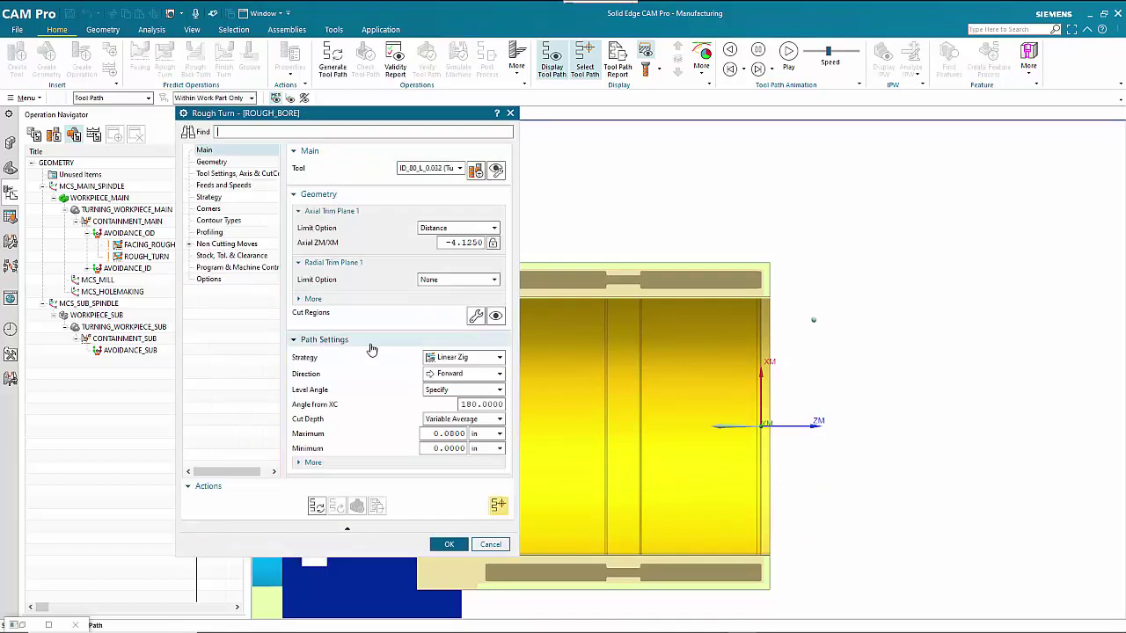
Limit Radial Trim Plane 1 of ROUGH_BORE by Point at the inner front corner of the bushing's upper section.
{"action": "left_click", "coordinate": [460, 280]}
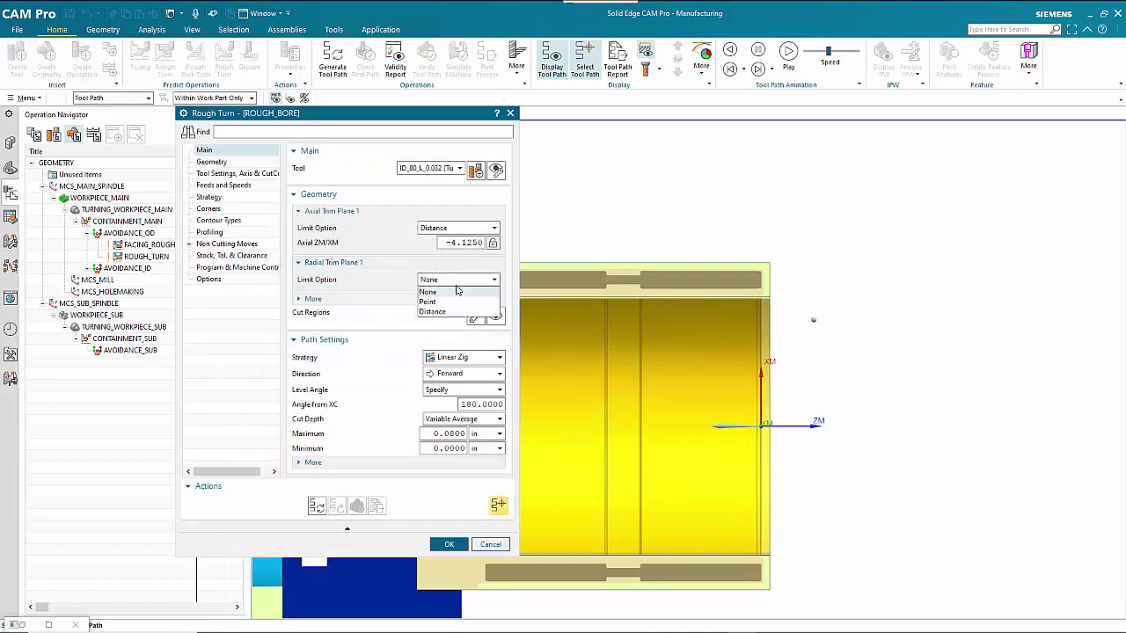
{"action": "left_click", "coordinate": [457, 300]}
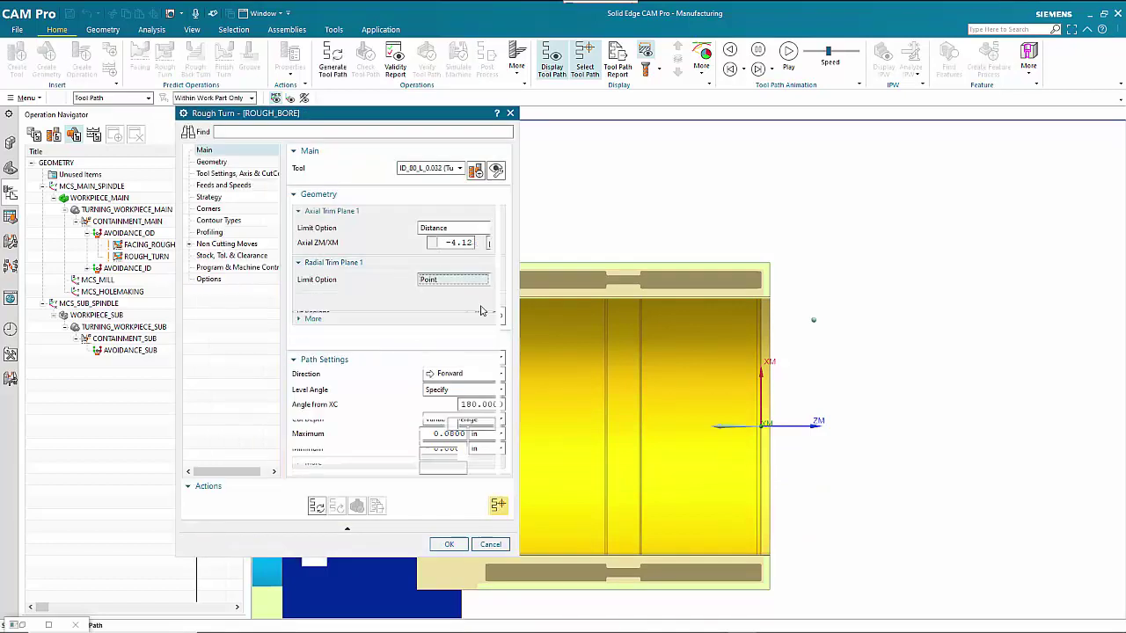
{"action": "left_click", "coordinate": [761, 288]}
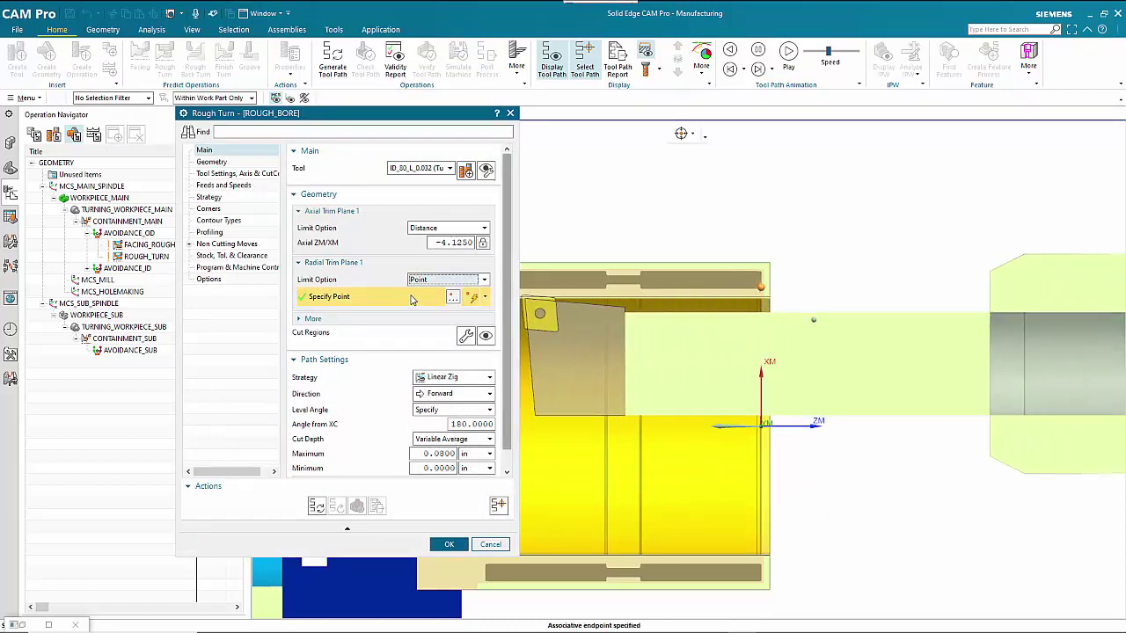
Set ROUGH_BORE's rough stock to 0.0050 face and 0.0320 radial, and generate and accept its tool path.
{"action": "left_click", "coordinate": [250, 256]}
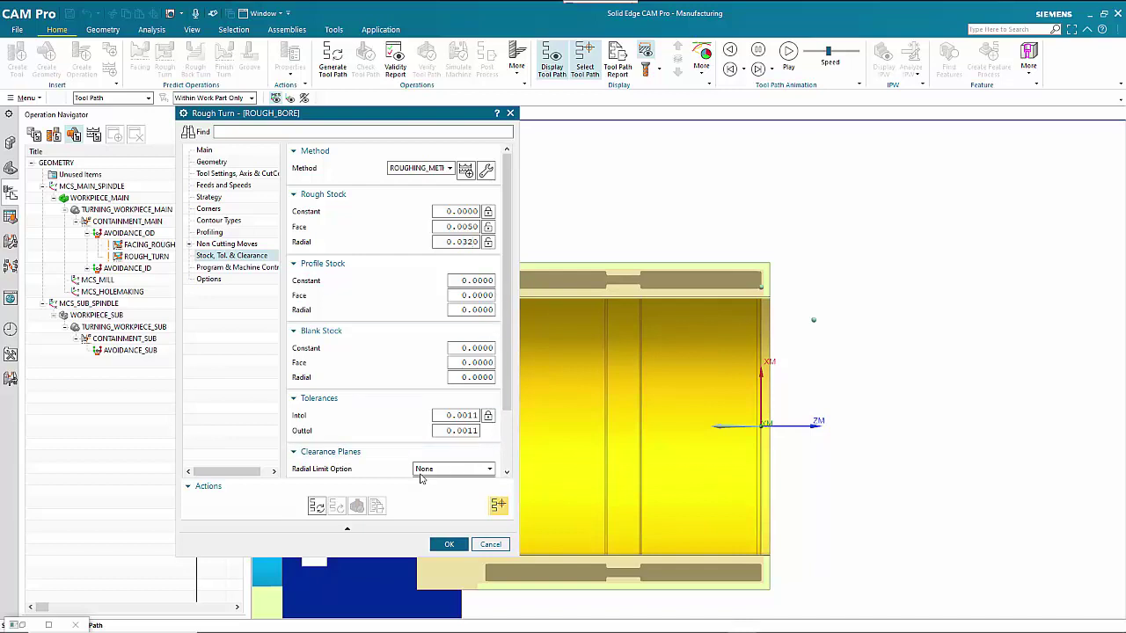
{"action": "left_click", "coordinate": [316, 506]}
{"action": "left_click", "coordinate": [449, 545]}
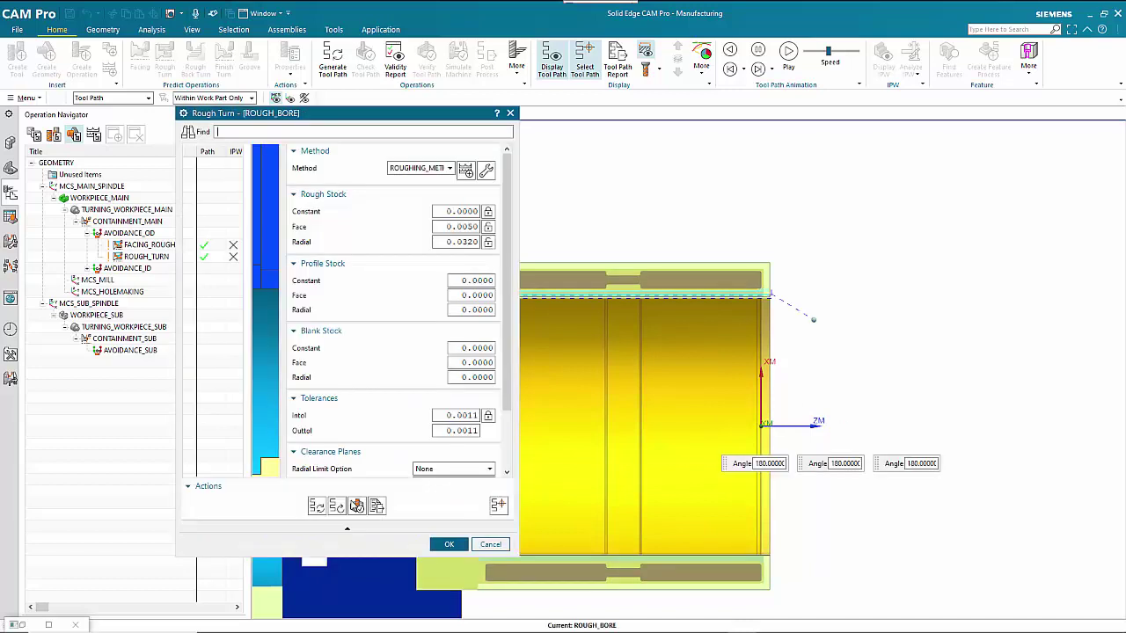
{"action": "left_click", "coordinate": [445, 543]}
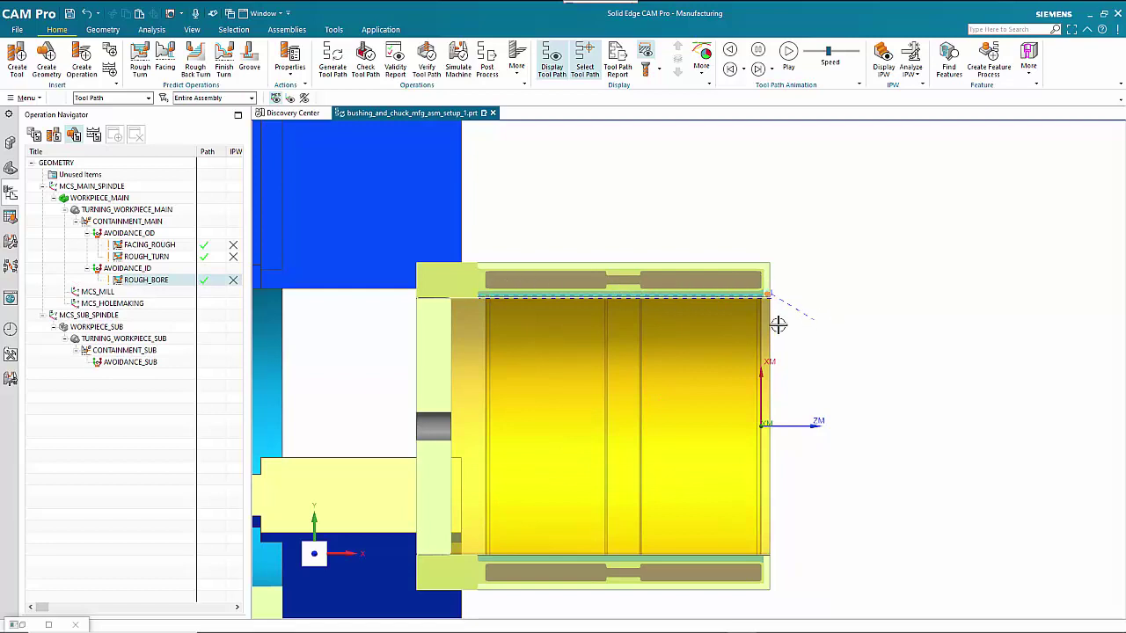
Insert a Facing operation named FACING_FINISH under AVOIDANCE_OD, using tool OD_80_L_0.016 and FINISHING_METHOD.
{"action": "left_click", "coordinate": [837, 346]}
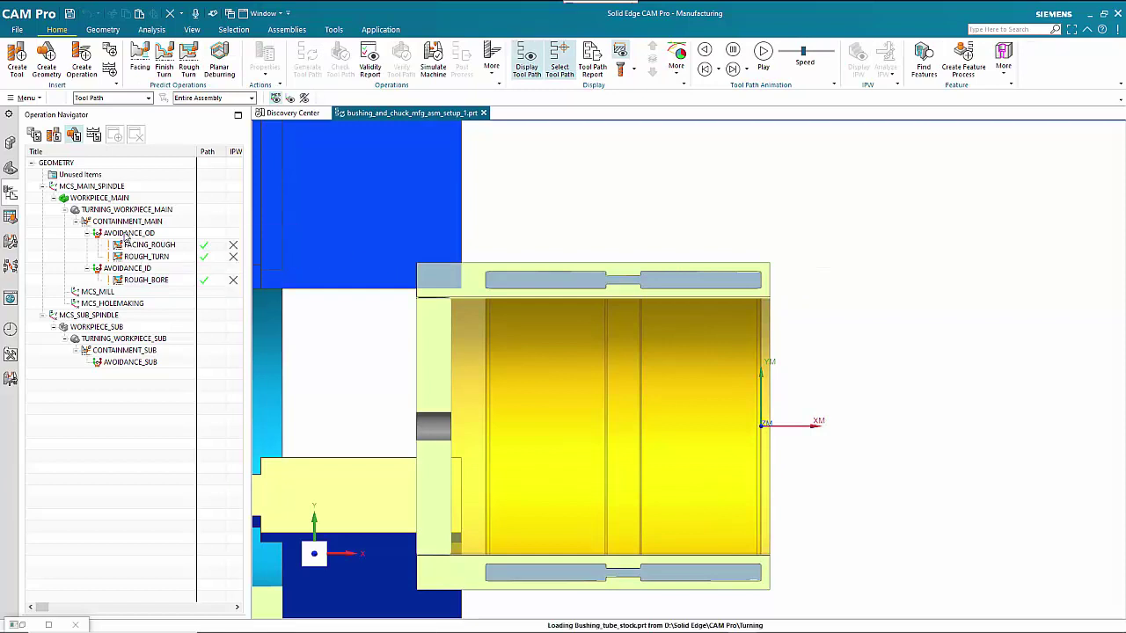
{"action": "right_click", "coordinate": [128, 234]}
{"action": "mouse_move", "coordinate": [176, 382]}
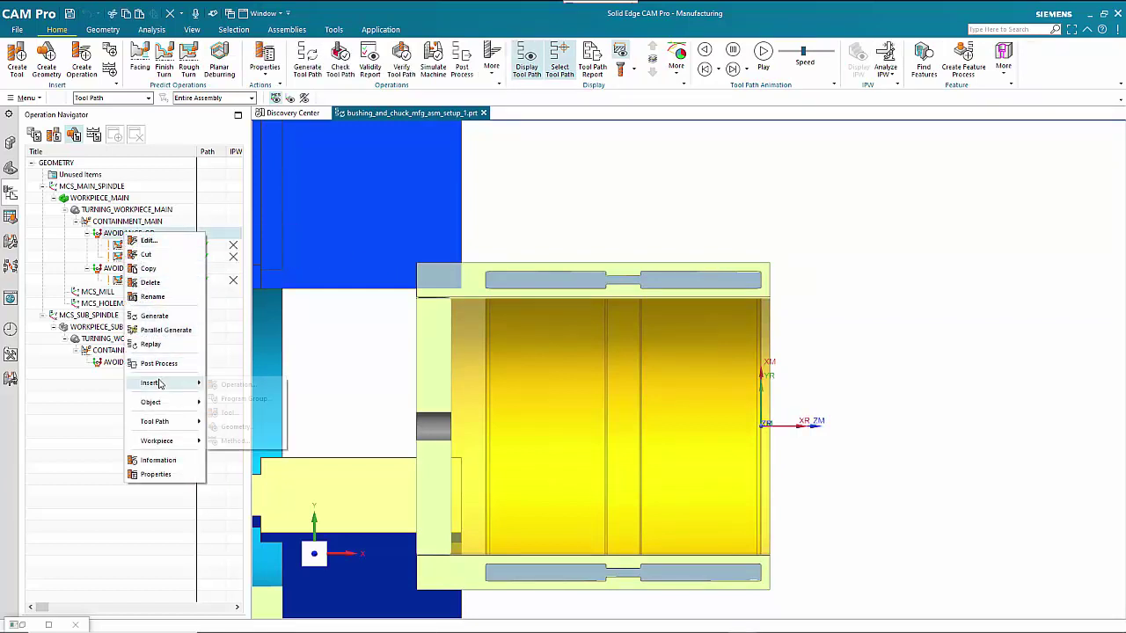
{"action": "left_click", "coordinate": [236, 386]}
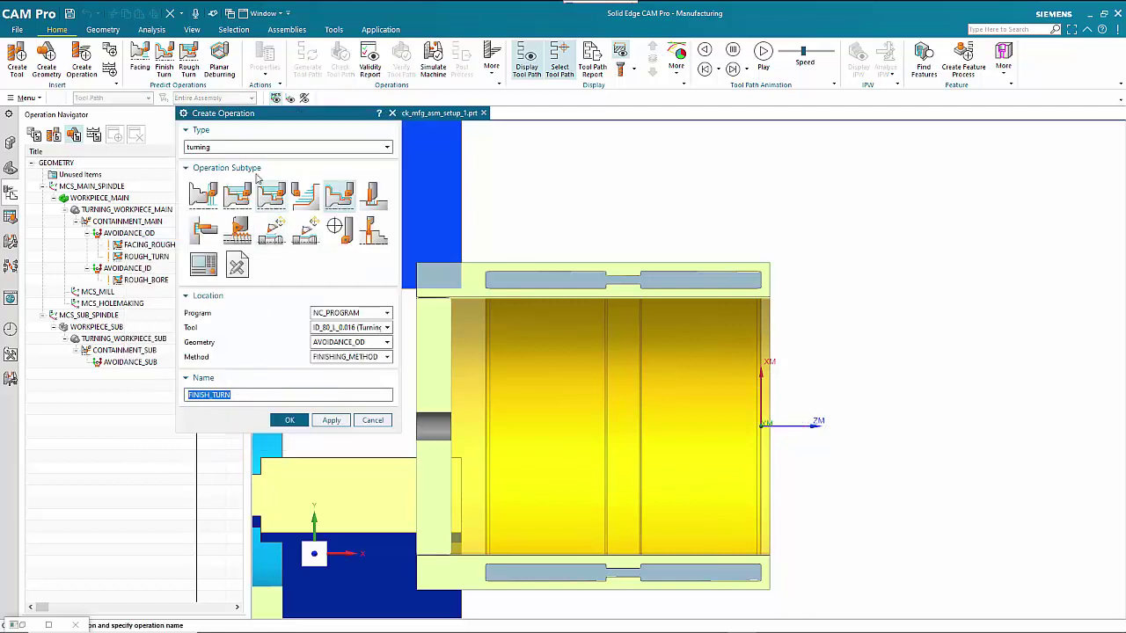
{"action": "left_click", "coordinate": [203, 195]}
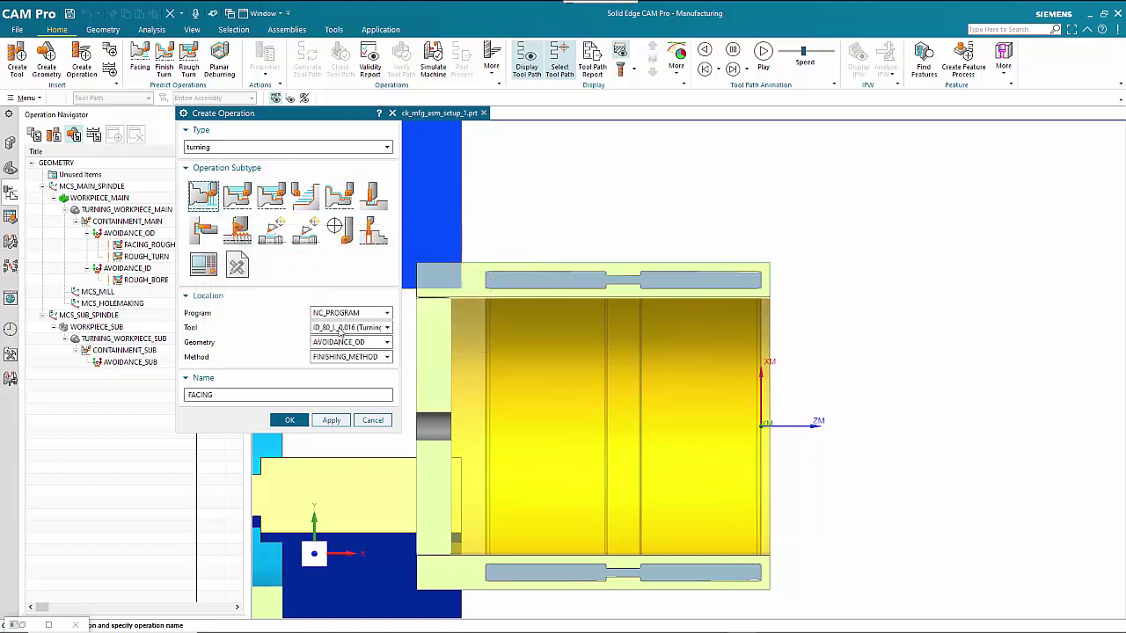
{"action": "left_click", "coordinate": [340, 329]}
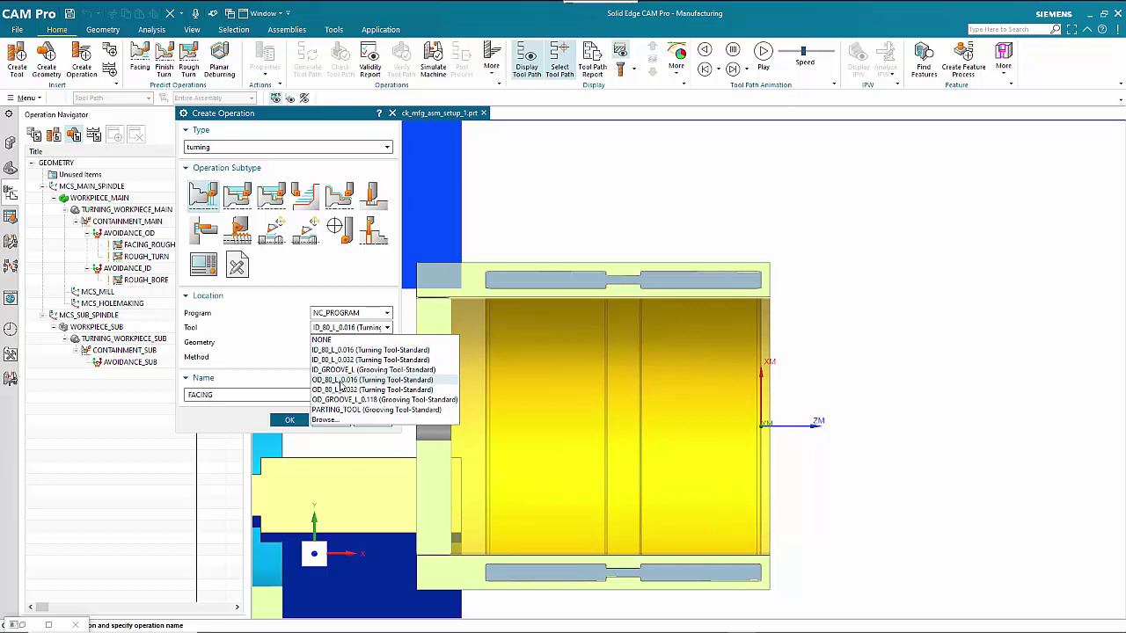
{"action": "left_click", "coordinate": [340, 380]}
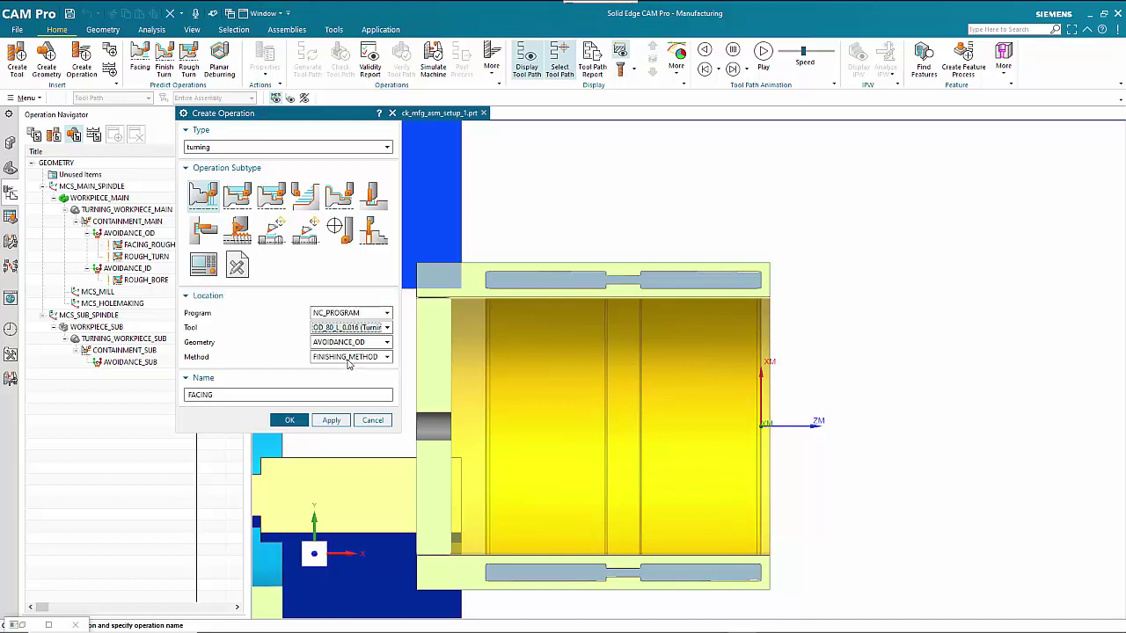
{"action": "left_click", "coordinate": [281, 396]}
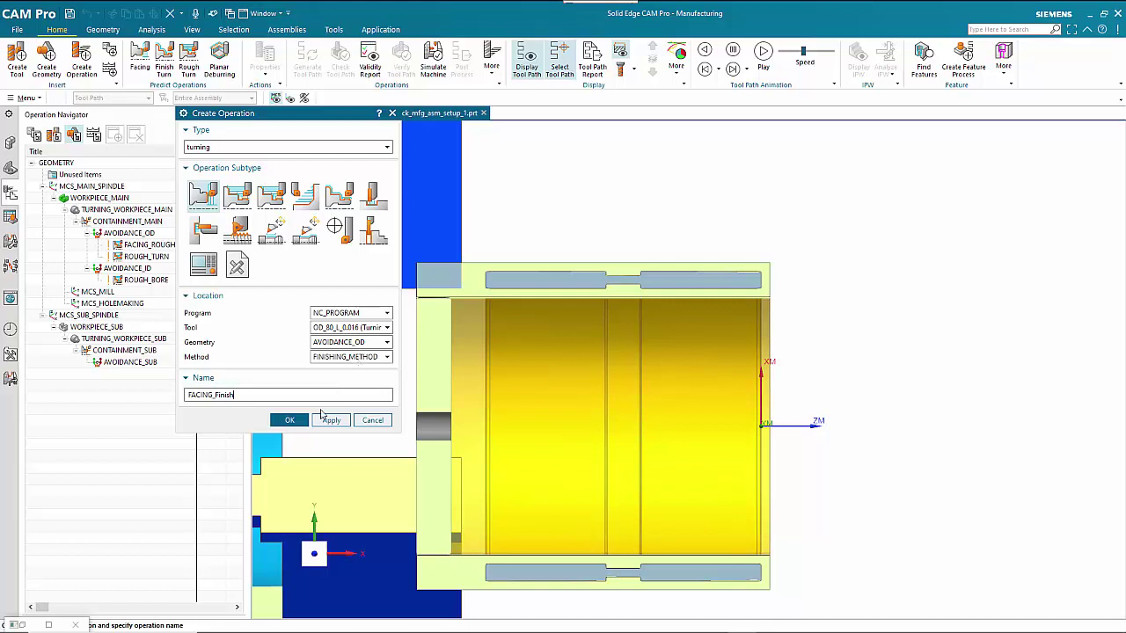
{"action": "left_click", "coordinate": [292, 421]}
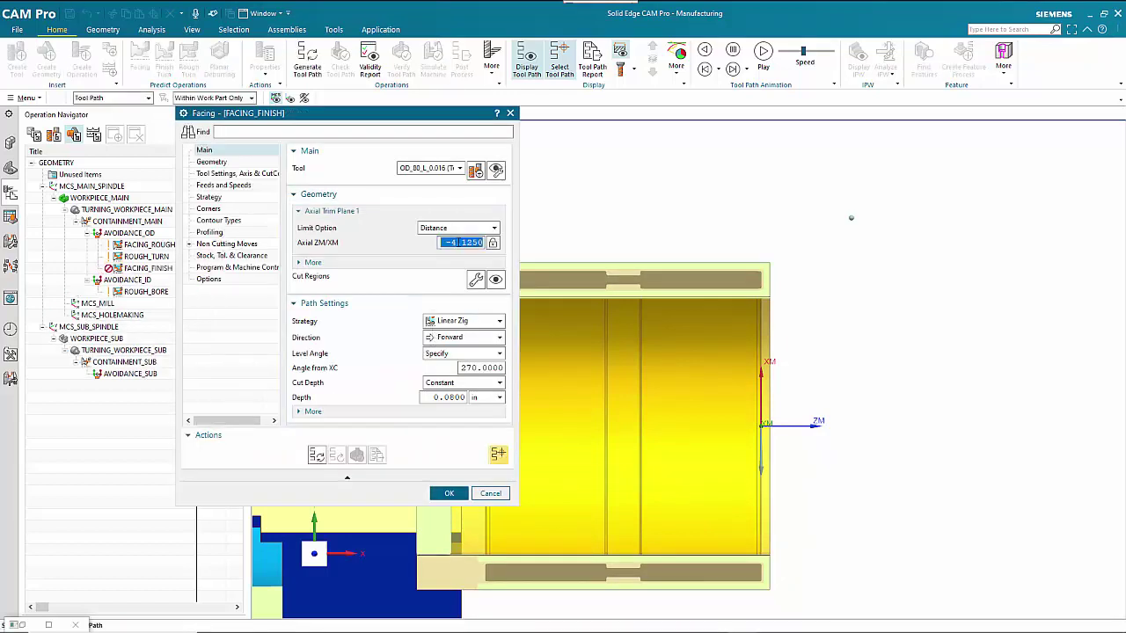
Set FACING_FINISH's Axial Trim Plane 1 distance to 0, and generate and accept its tool path.
{"action": "type", "text": "0"}
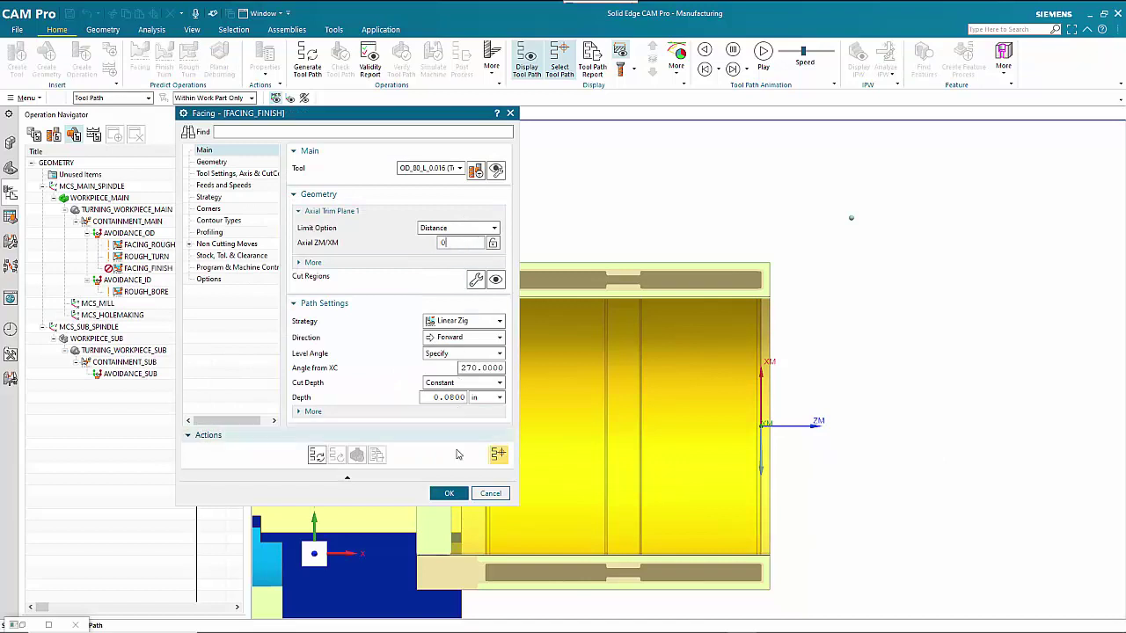
{"action": "left_click", "coordinate": [317, 456]}
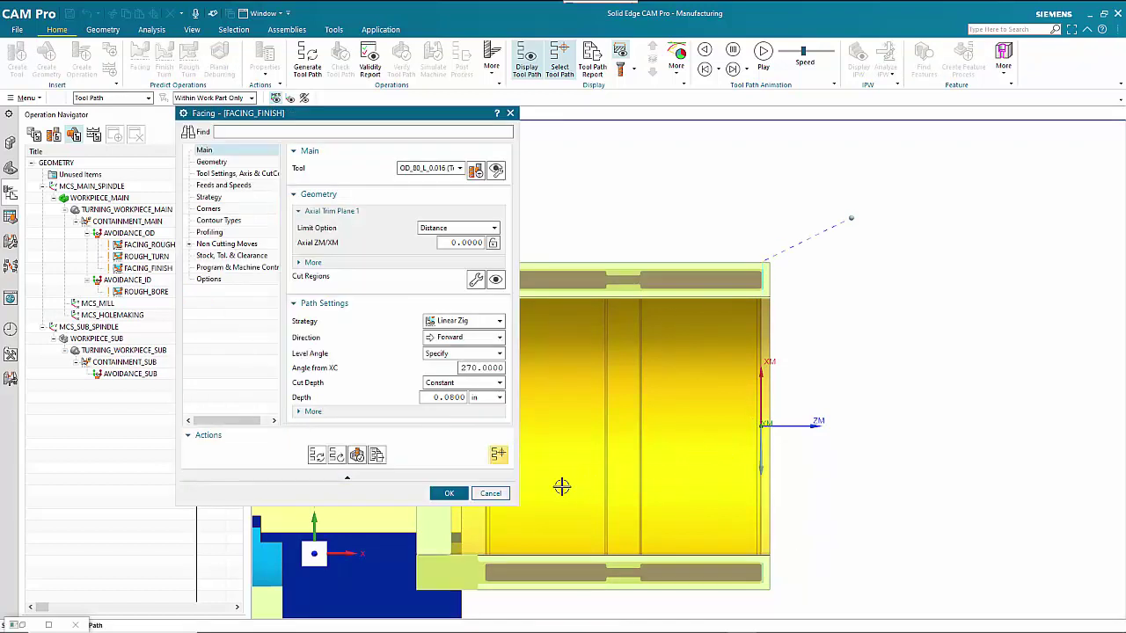
{"action": "left_click", "coordinate": [449, 493]}
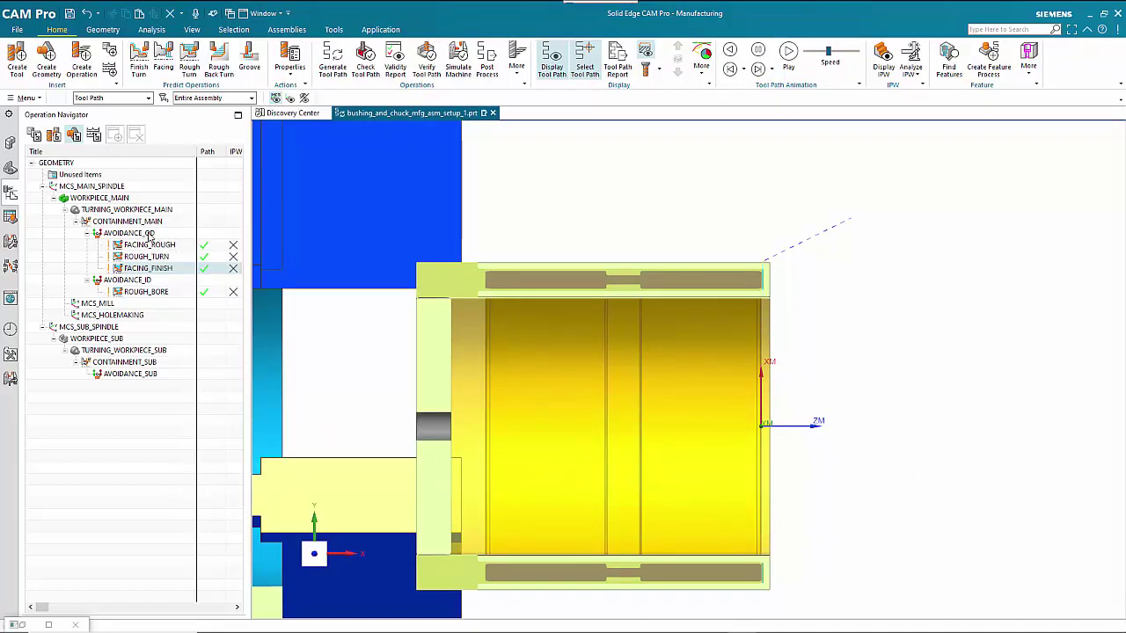
Insert a Finish Turn operation named FINISH_TURN under AVOIDANCE_OD with tool OD_80_L_0.016 and FINISHING_METHOD, and generate and accept its tool path.
{"action": "right_click", "coordinate": [150, 235]}
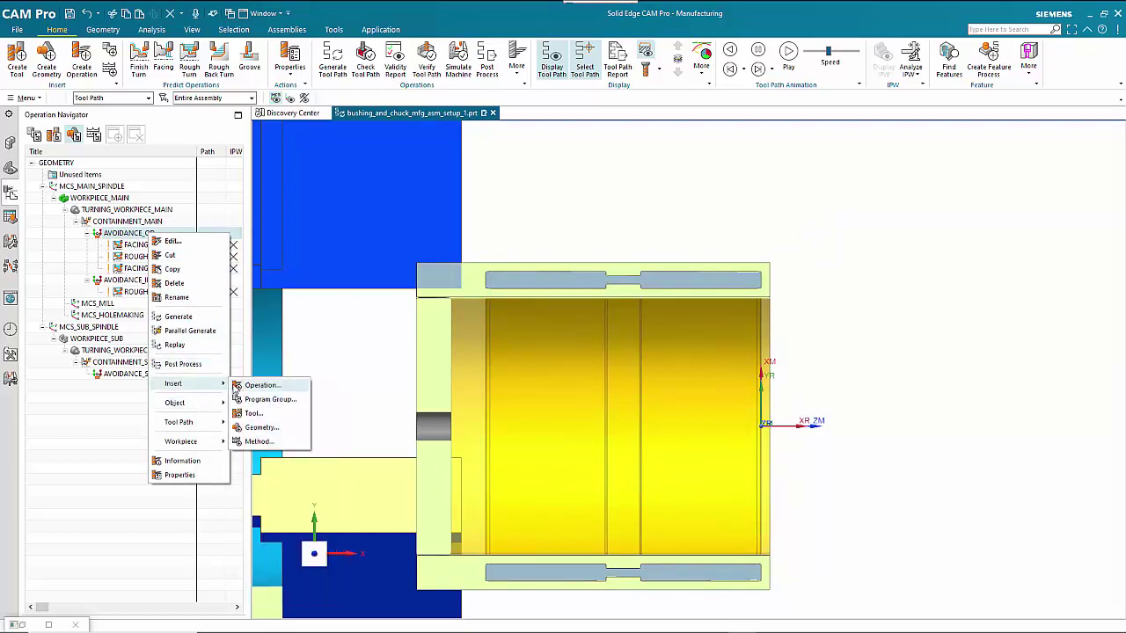
{"action": "left_click", "coordinate": [237, 386]}
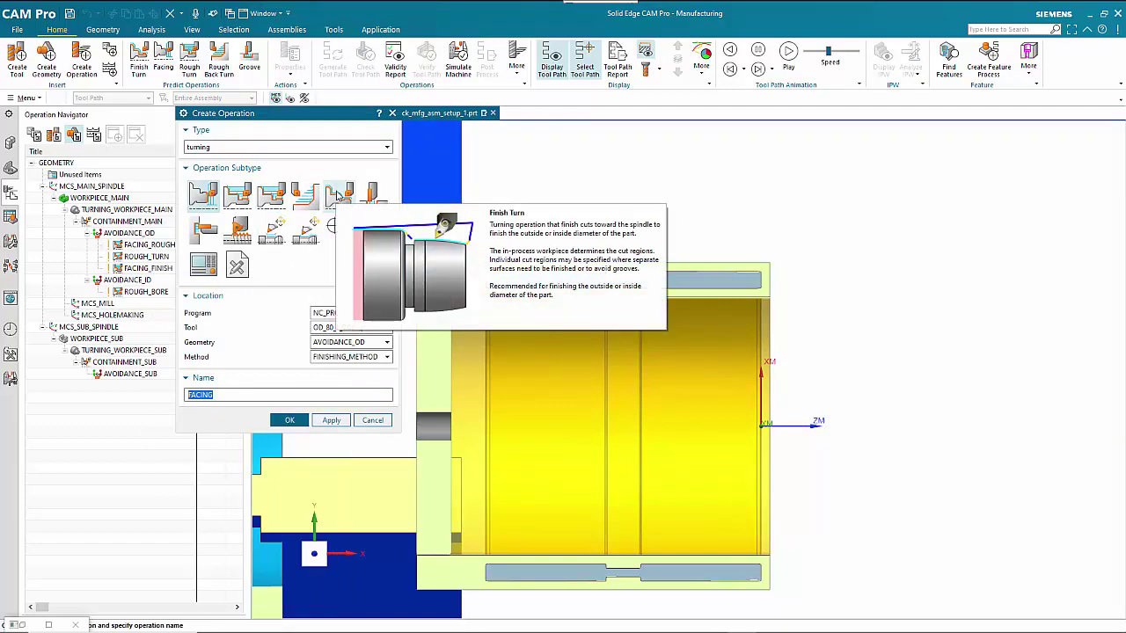
{"action": "left_click", "coordinate": [339, 195]}
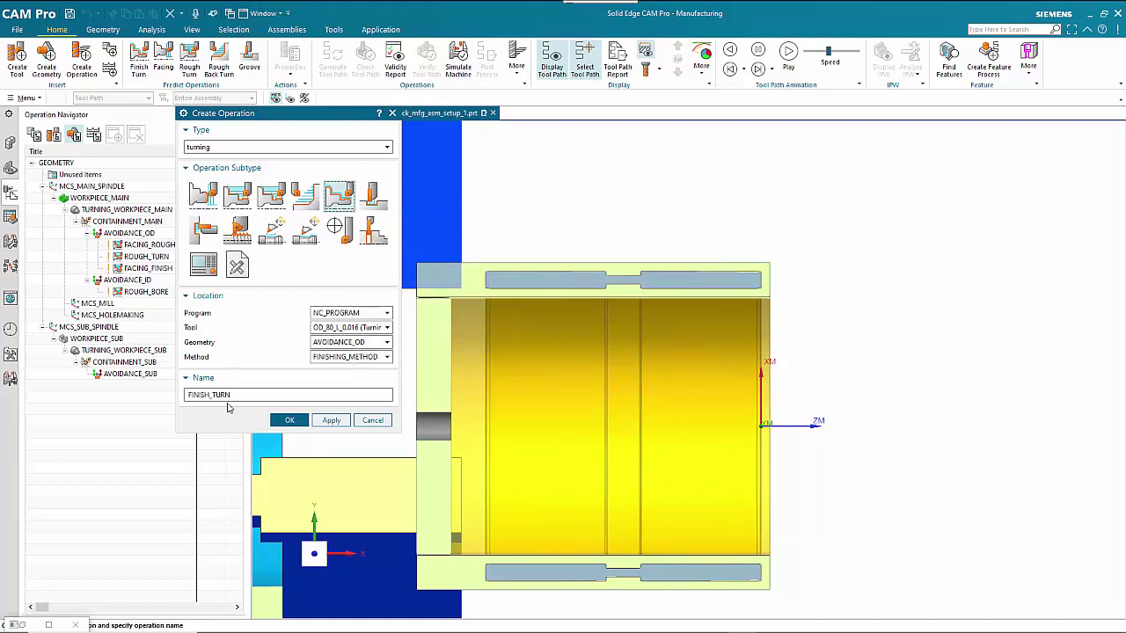
{"action": "left_click", "coordinate": [290, 422]}
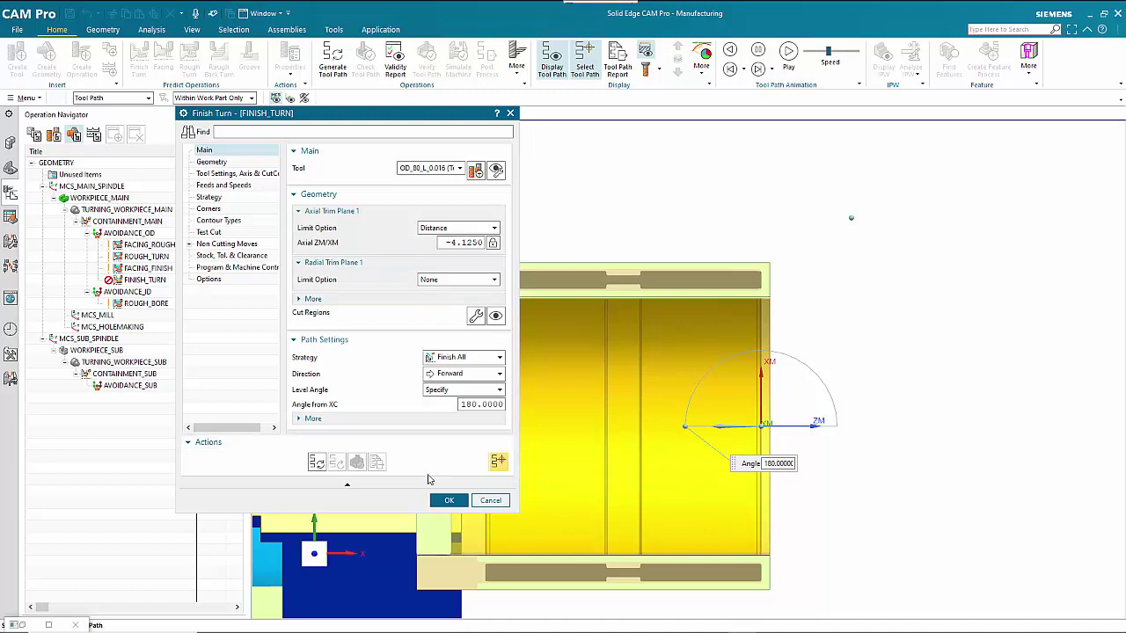
{"action": "left_click", "coordinate": [317, 462]}
{"action": "middle_click", "coordinate": [322, 466]}
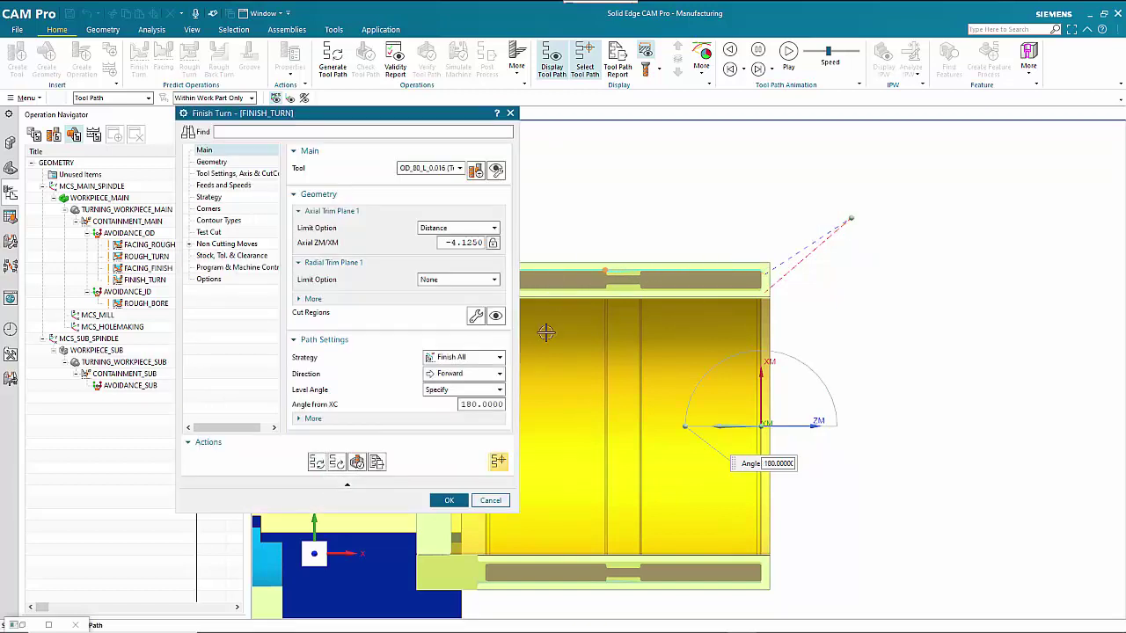
{"action": "left_click", "coordinate": [450, 502]}
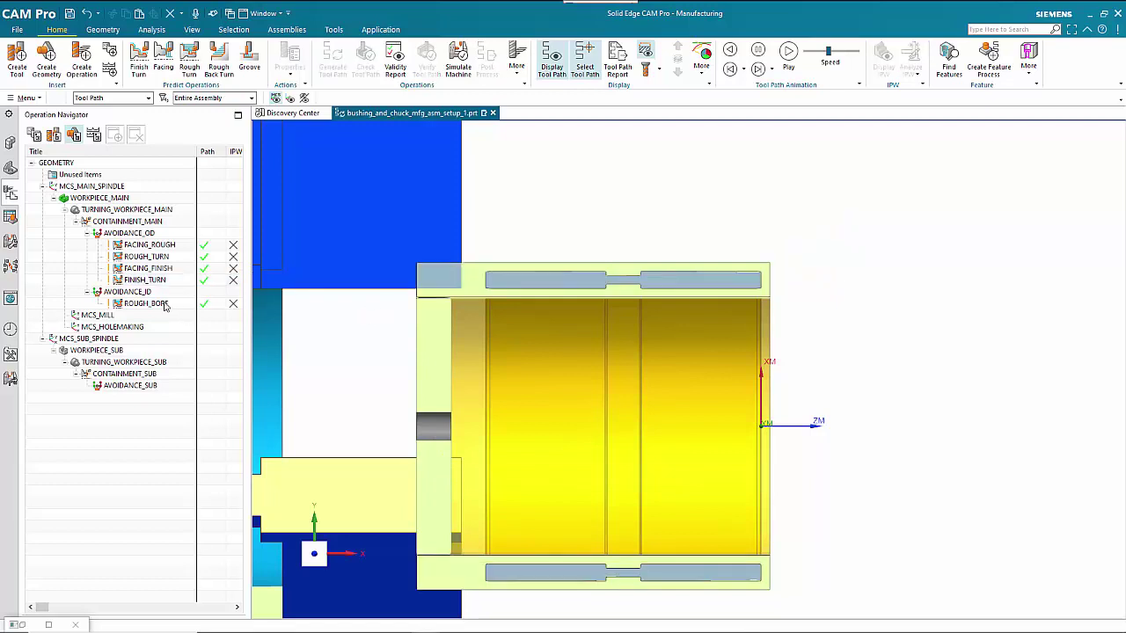
Insert a Finish Turn operation named FINISH_BORE under AVOIDANCE_ID with tool ID_80_L_0.016 and FINISHING_METHOD, and generate and accept its tool path.
{"action": "right_click", "coordinate": [124, 293]}
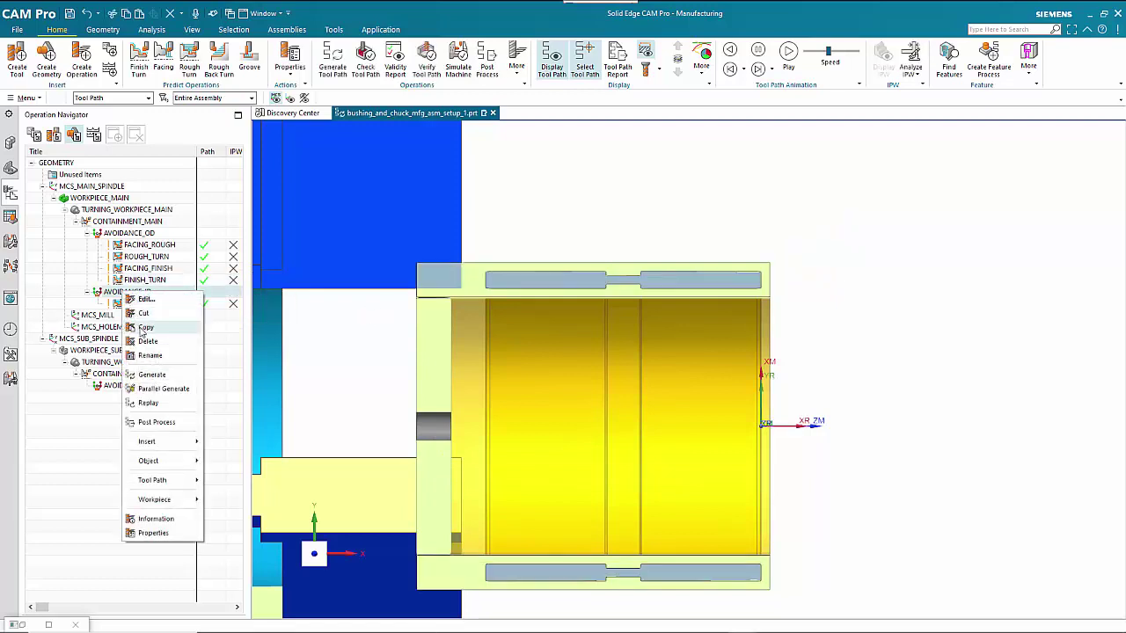
{"action": "mouse_move", "coordinate": [172, 441]}
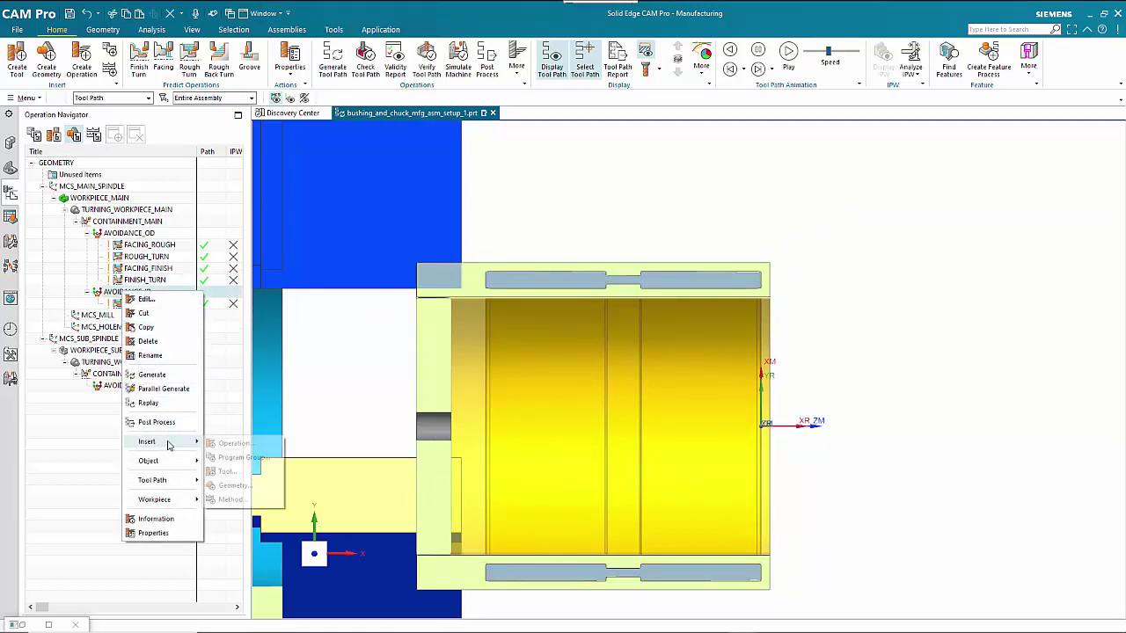
{"action": "left_click", "coordinate": [236, 444]}
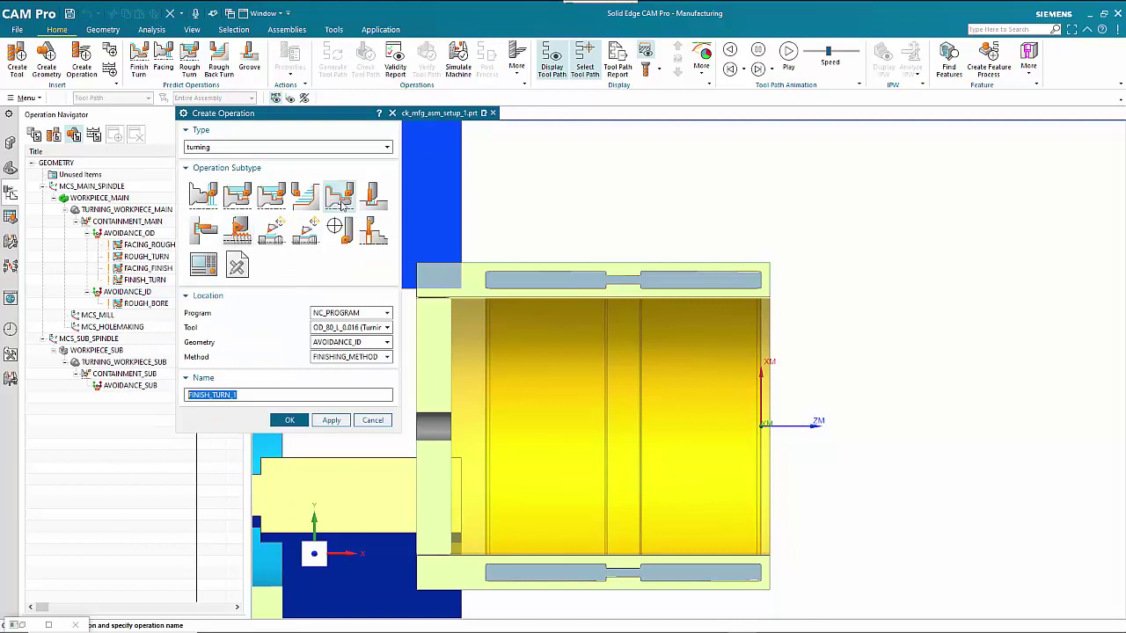
{"action": "left_click", "coordinate": [335, 329]}
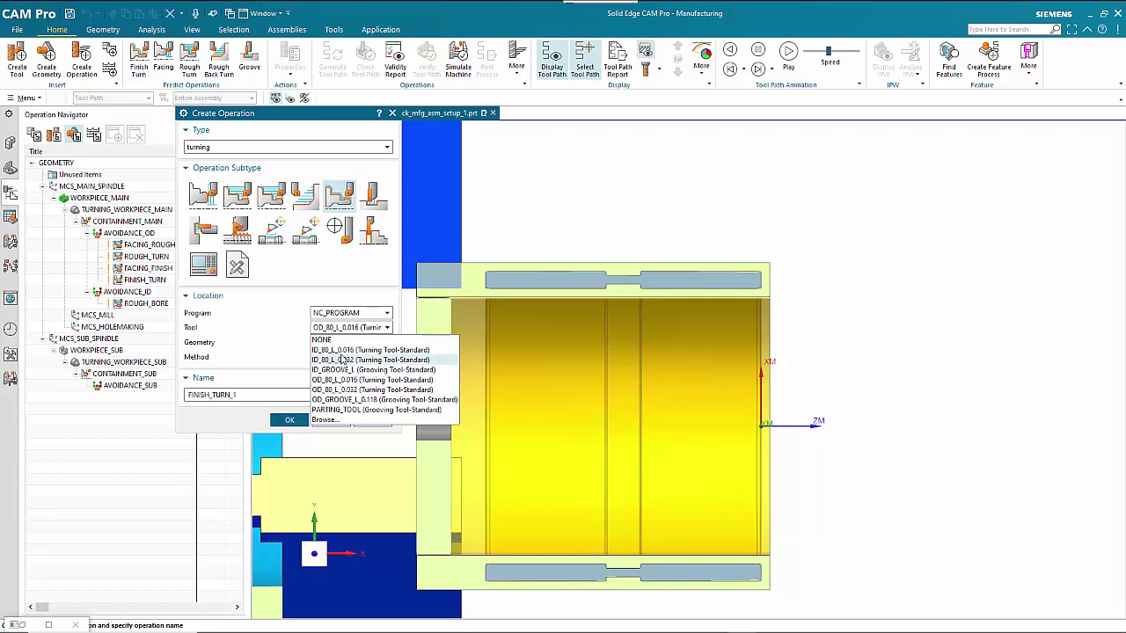
{"action": "left_click", "coordinate": [343, 350]}
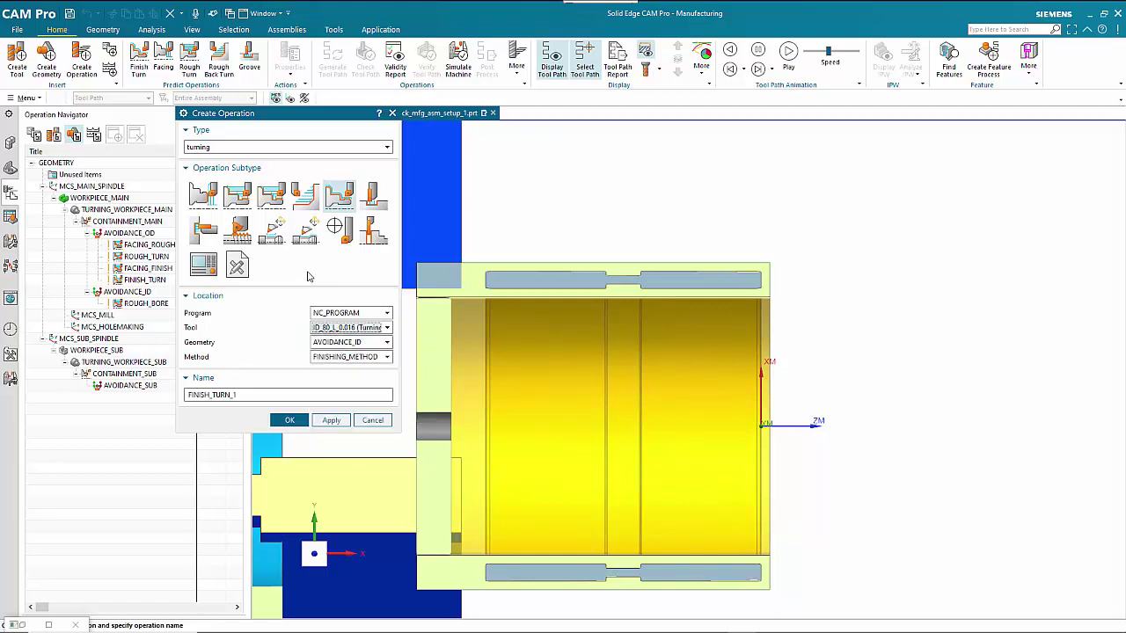
{"action": "double_click", "coordinate": [217, 394]}
{"action": "type", "text": "BORE"}
{"action": "left_click", "coordinate": [288, 419]}
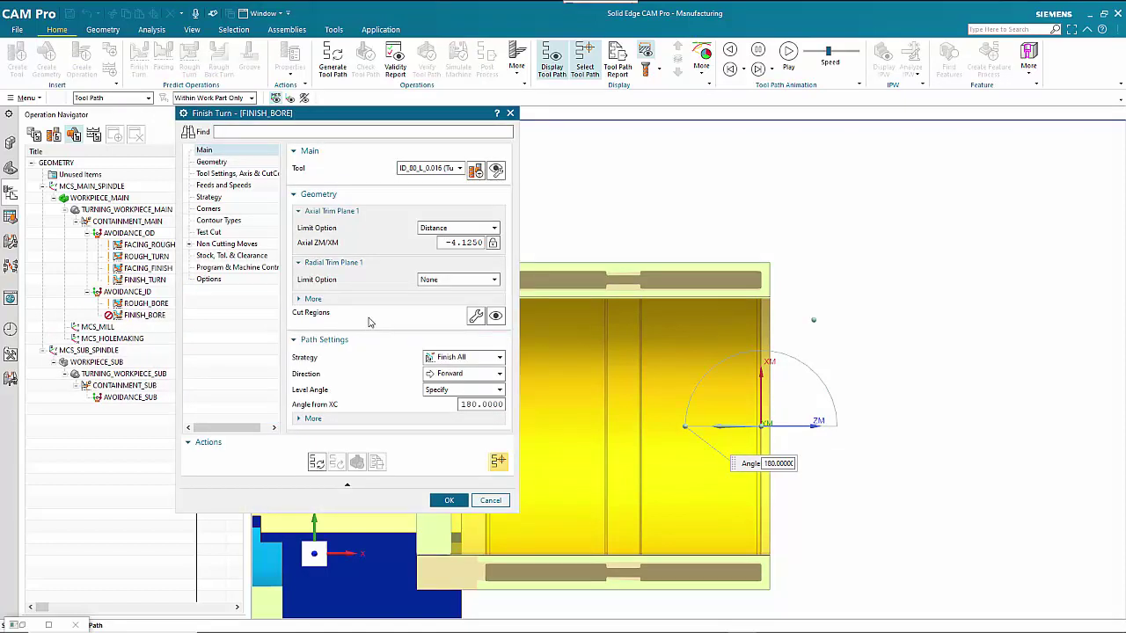
{"action": "left_click", "coordinate": [317, 462]}
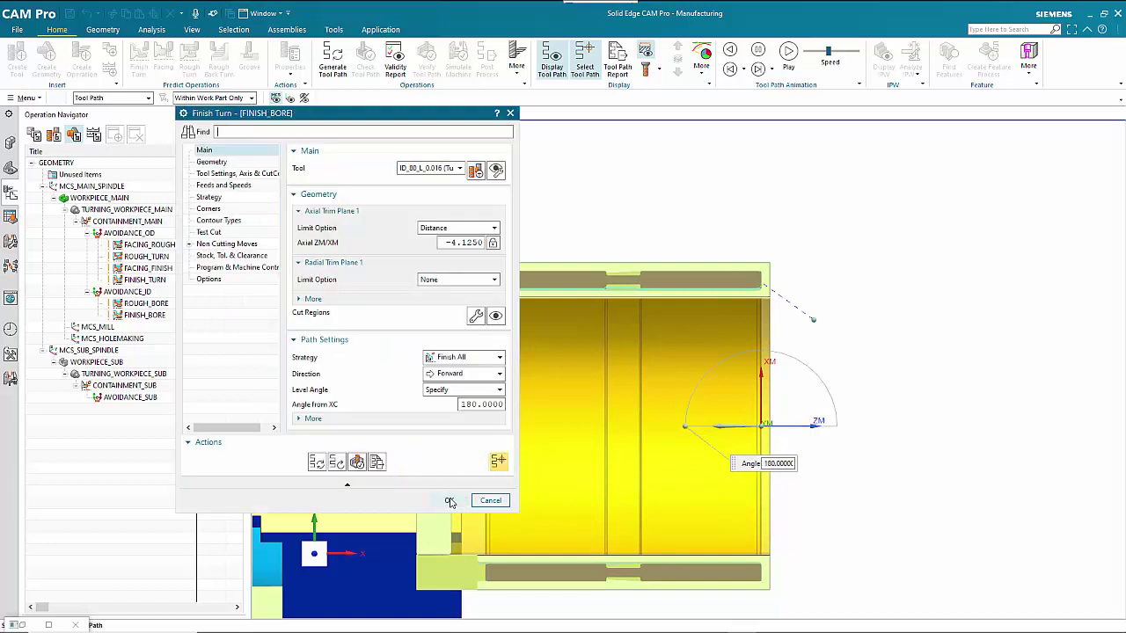
{"action": "left_click", "coordinate": [449, 501]}
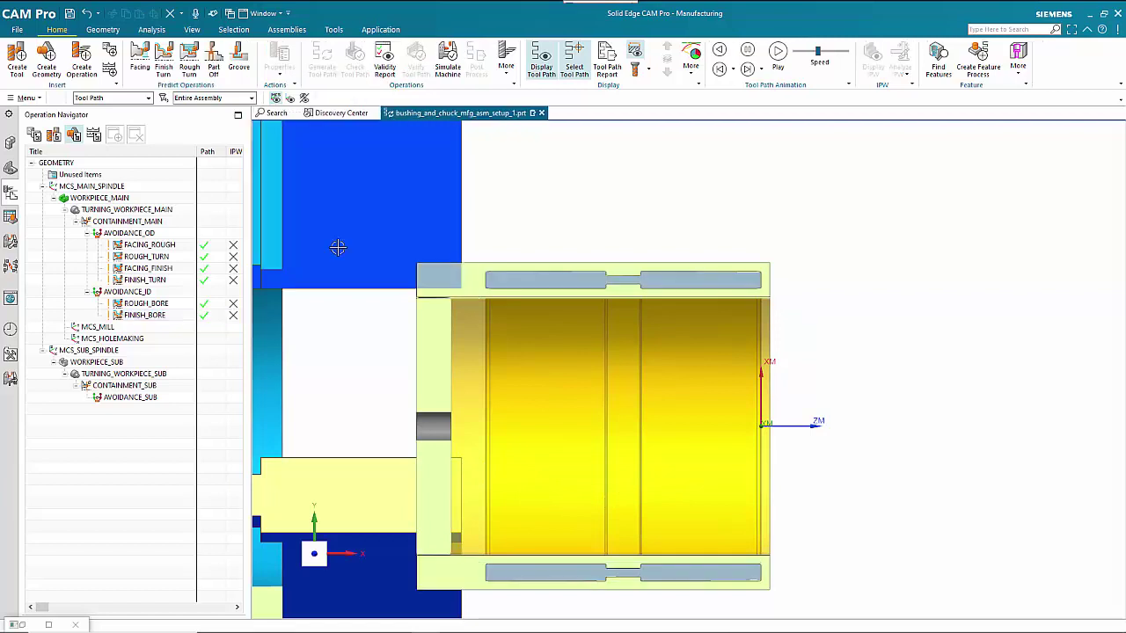
Insert a Part Off operation named PART_OFF under AVOIDANCE_OD with PARTING_TOOL and GROOVING_METHOD, and generate and accept its tool path.
{"action": "right_click", "coordinate": [130, 234]}
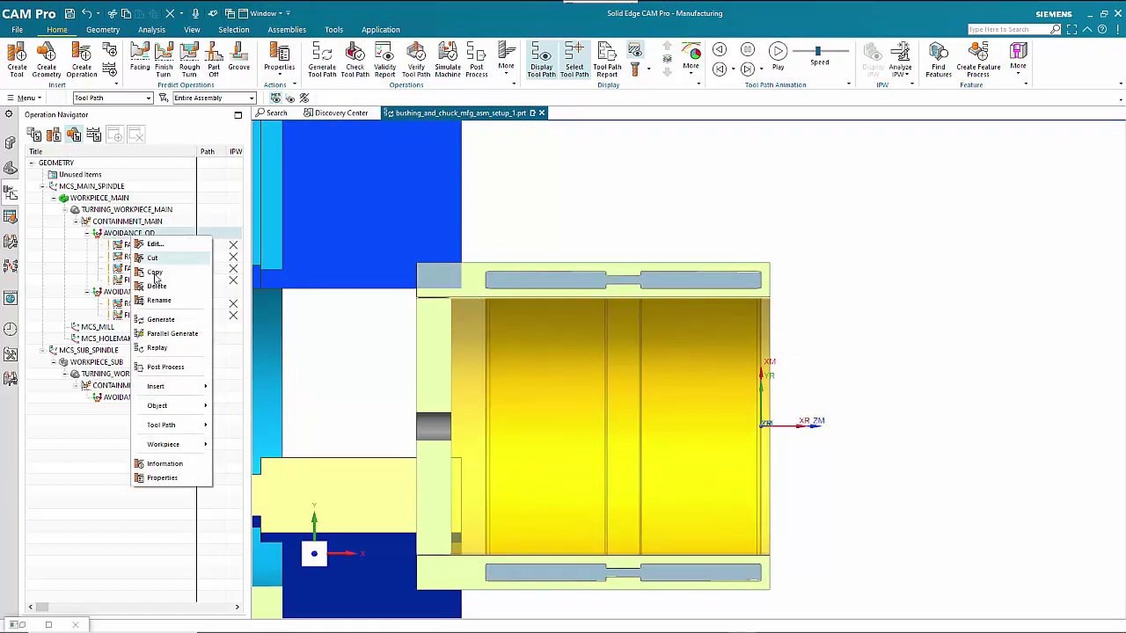
{"action": "mouse_move", "coordinate": [167, 410]}
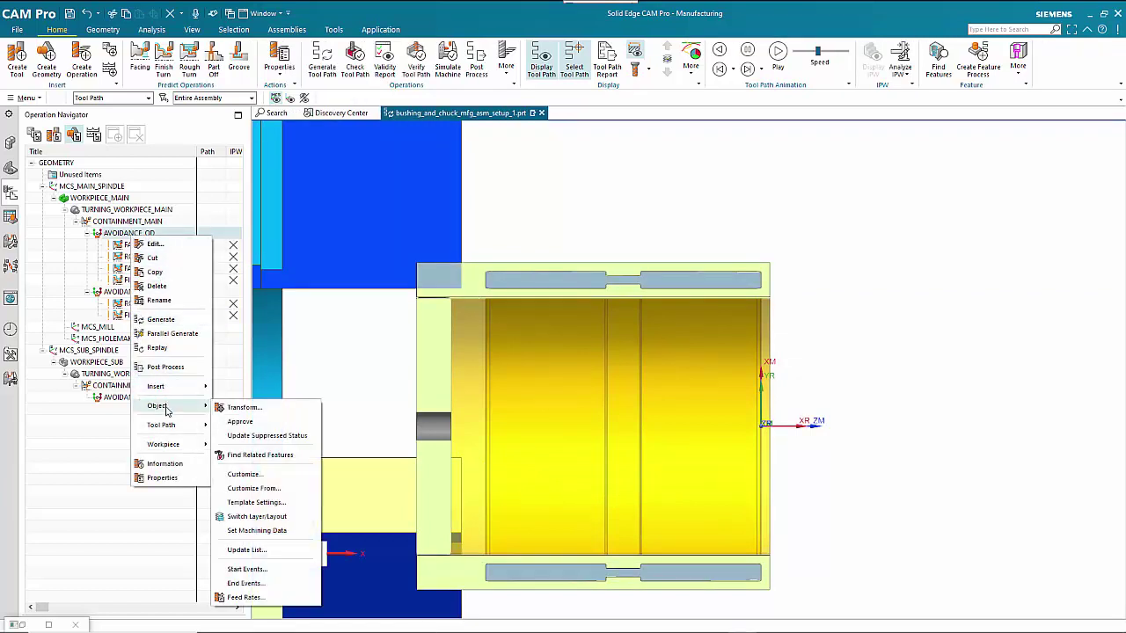
{"action": "mouse_move", "coordinate": [176, 386]}
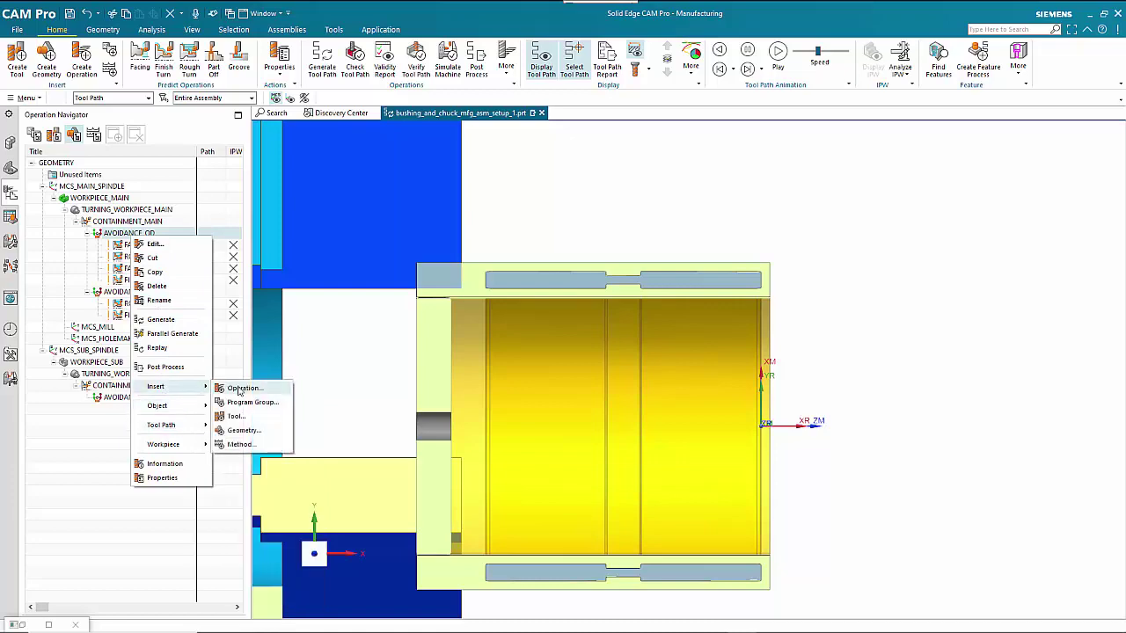
{"action": "left_click", "coordinate": [250, 387]}
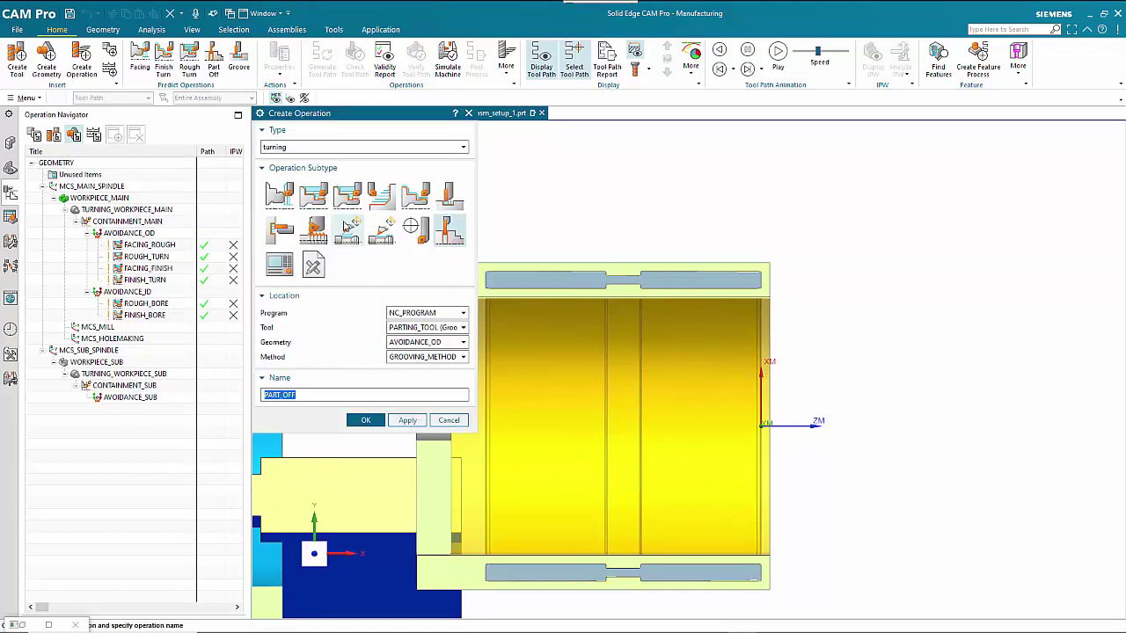
{"action": "left_click", "coordinate": [451, 239]}
{"action": "left_click", "coordinate": [424, 328]}
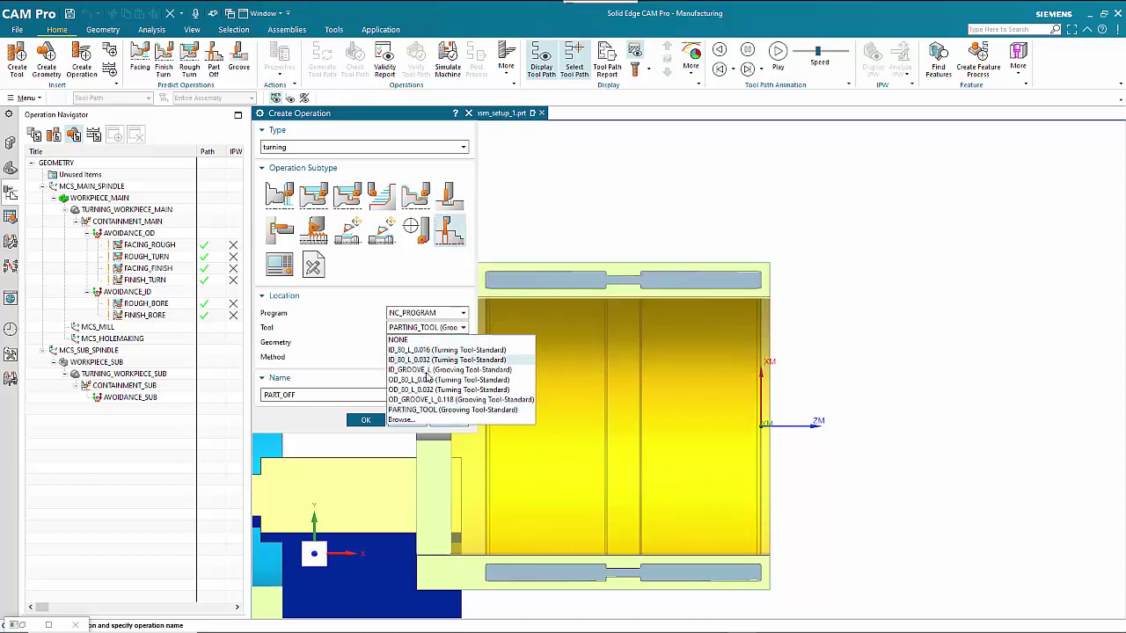
{"action": "left_click", "coordinate": [415, 411]}
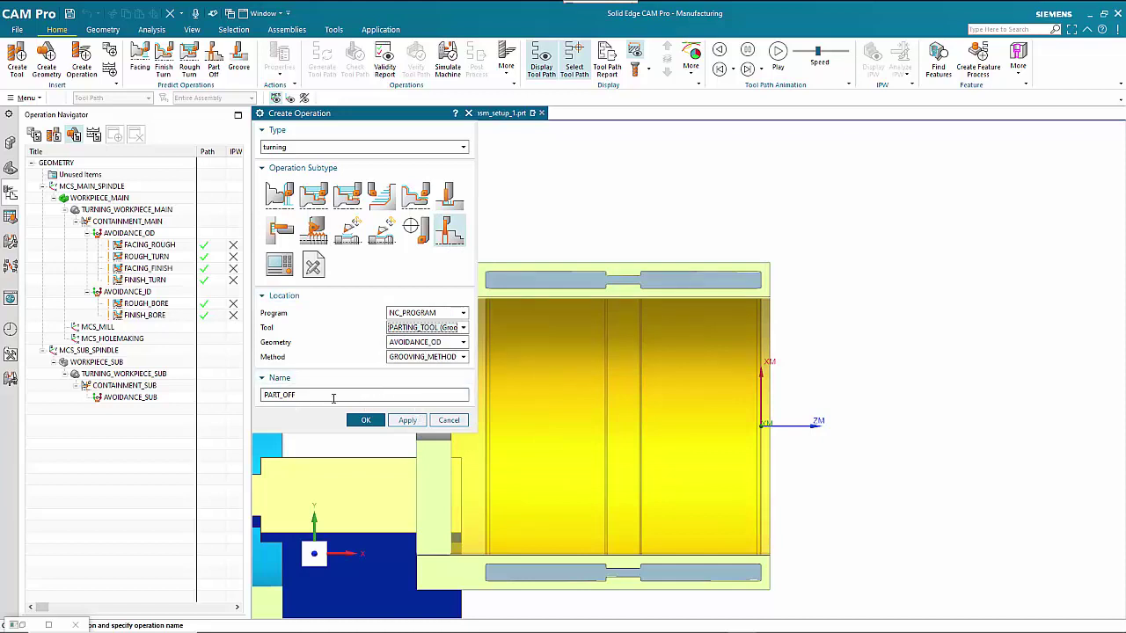
{"action": "left_click", "coordinate": [366, 420]}
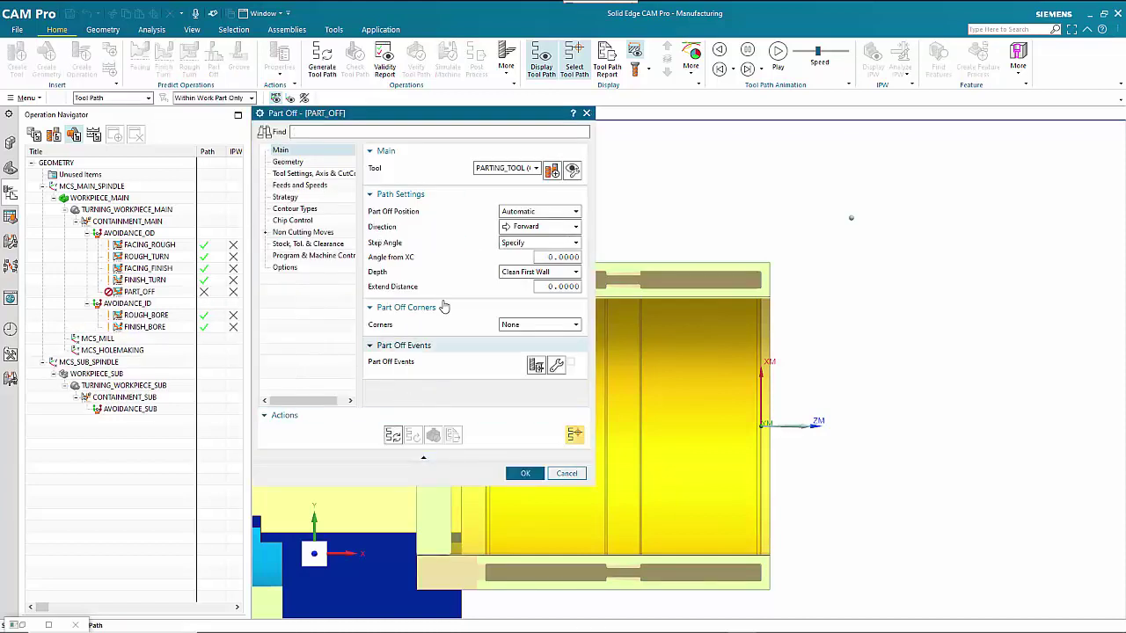
{"action": "left_click", "coordinate": [392, 434]}
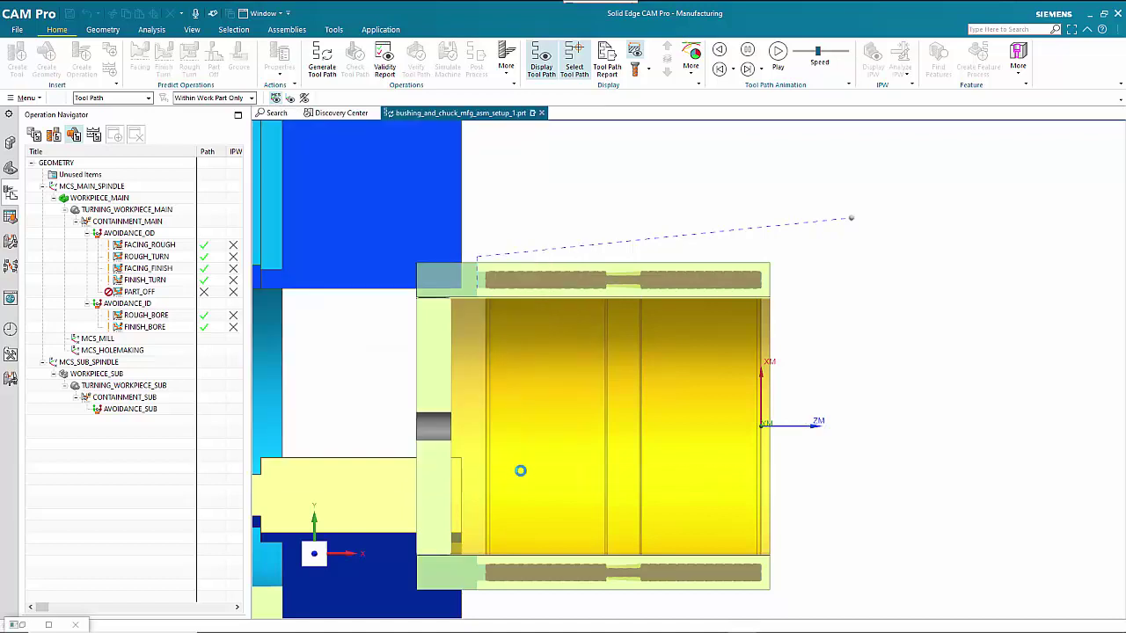
{"action": "left_click", "coordinate": [526, 473]}
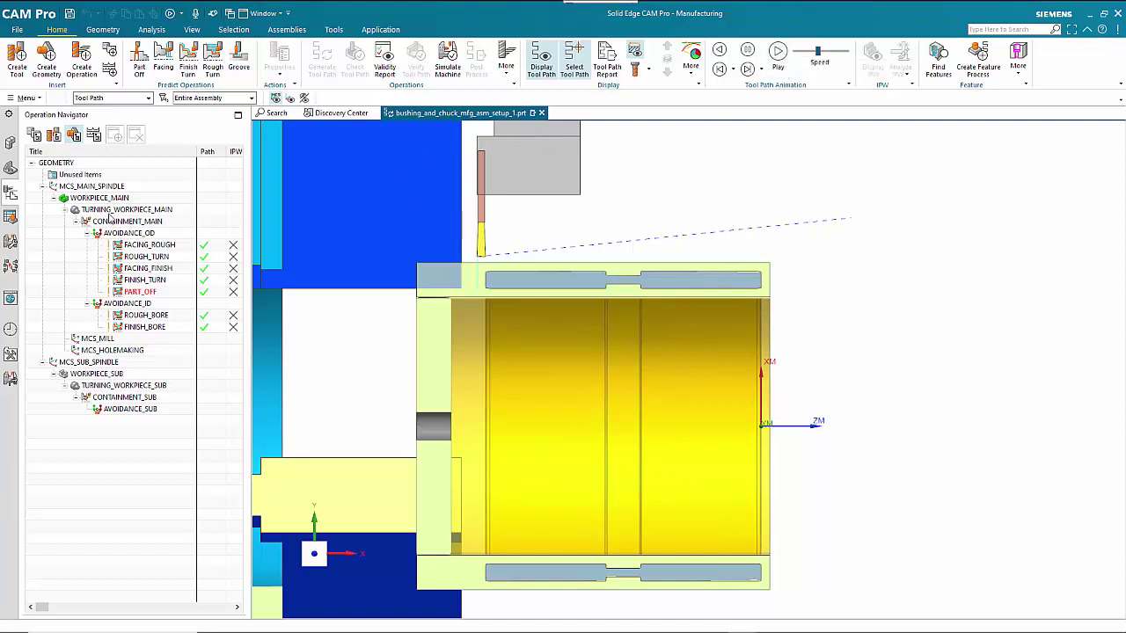
Play the tool path animation for all operations under CONTAINMENT_MAIN.
{"action": "left_click", "coordinate": [112, 211]}
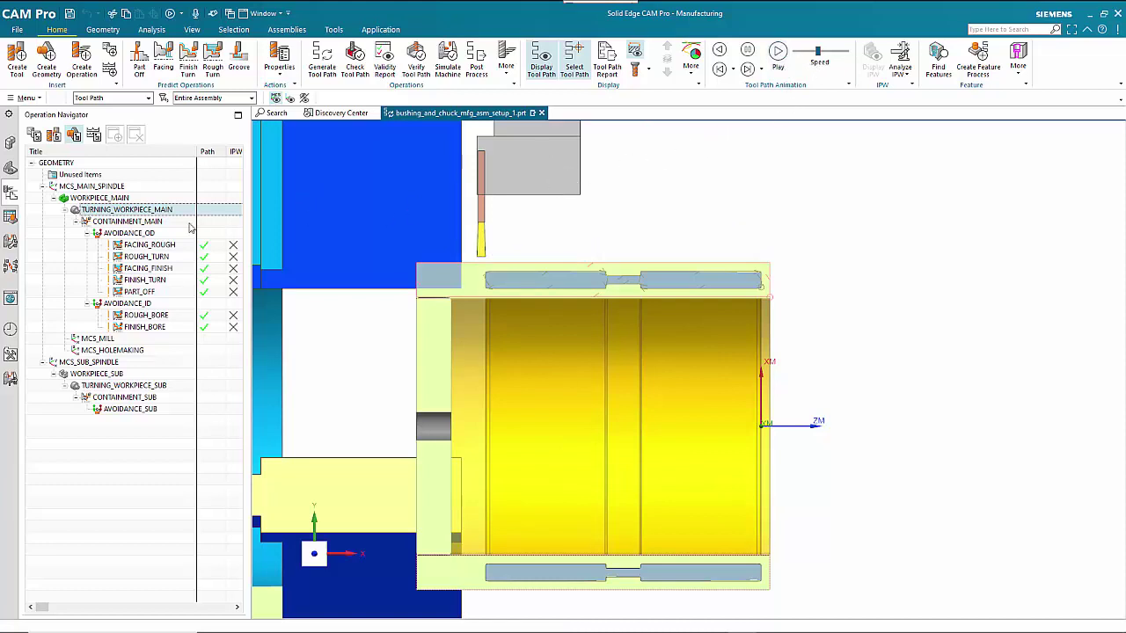
{"action": "left_click", "coordinate": [110, 221]}
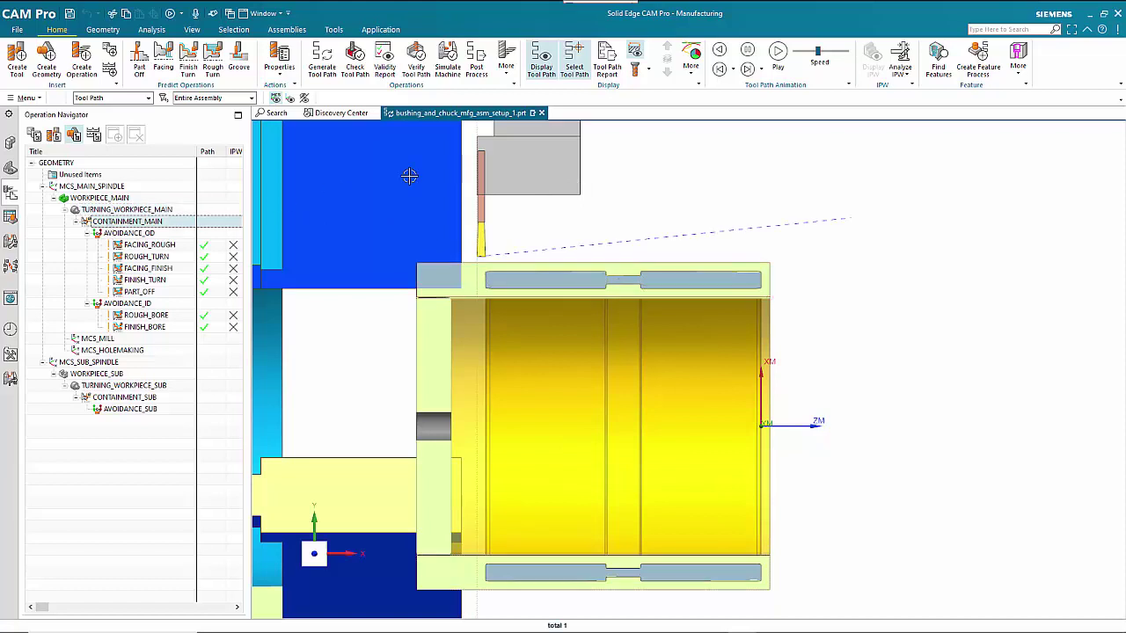
{"action": "left_click", "coordinate": [779, 62]}
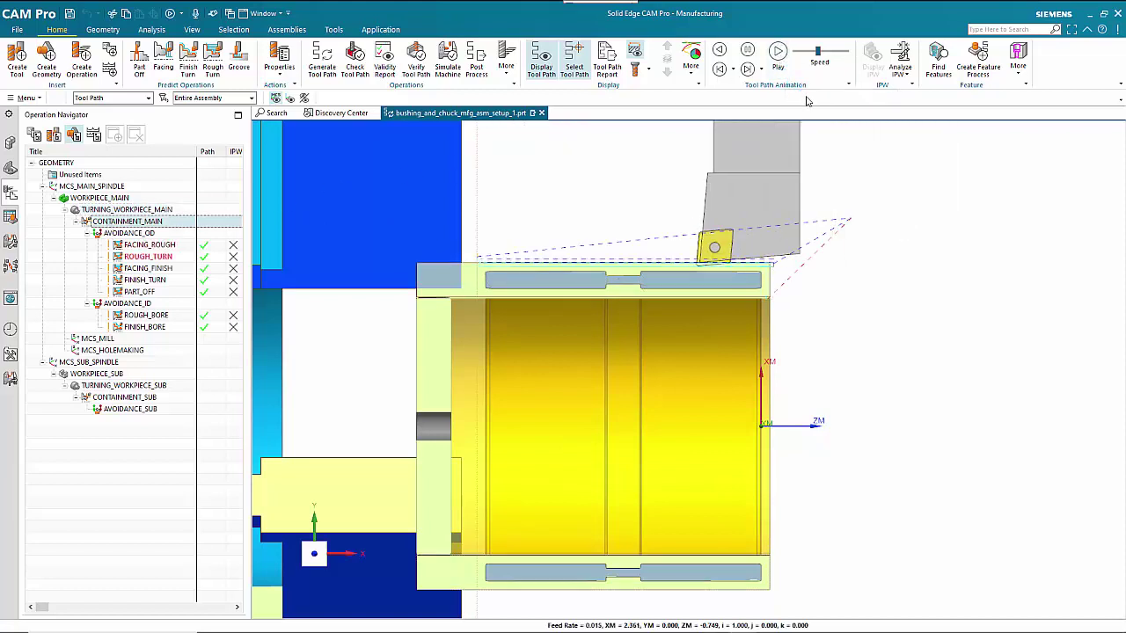